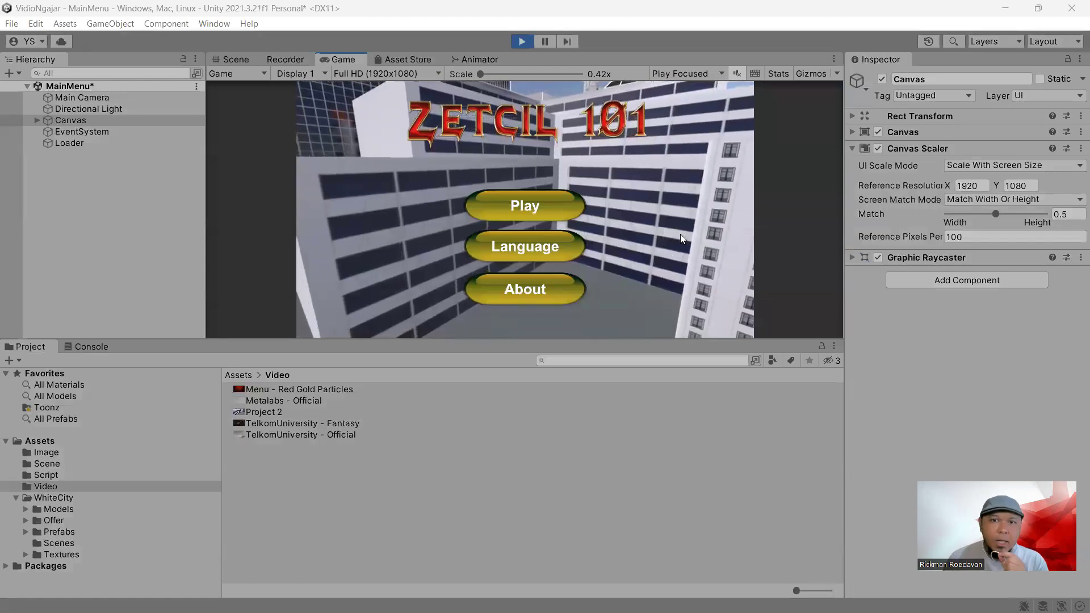
# - Test the main menu's Play button in the running game and stop play mode
pyautogui.click(560, 211)
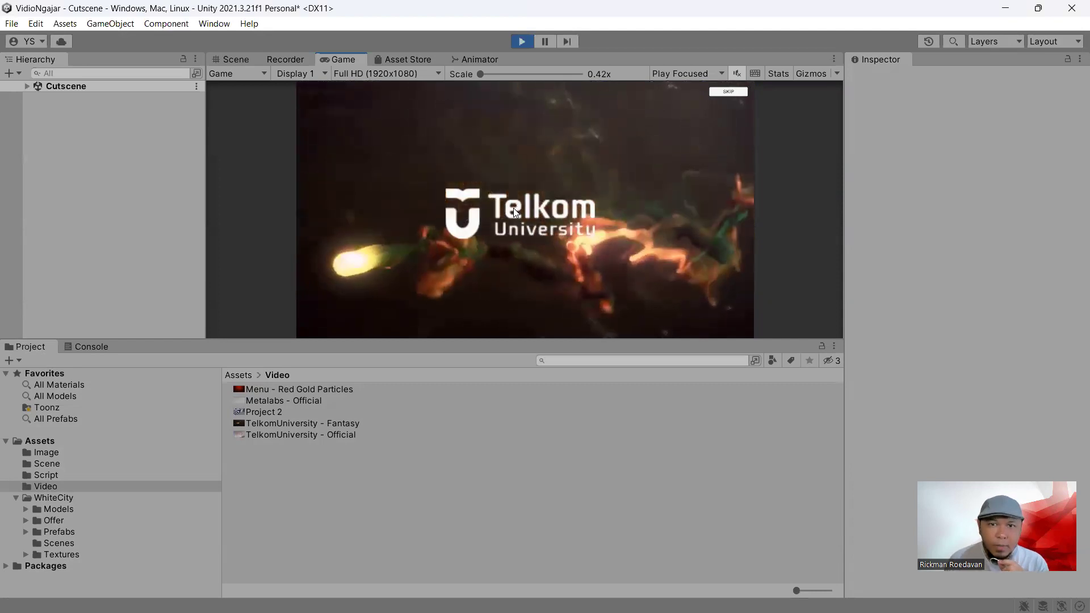
pyautogui.click(521, 42)
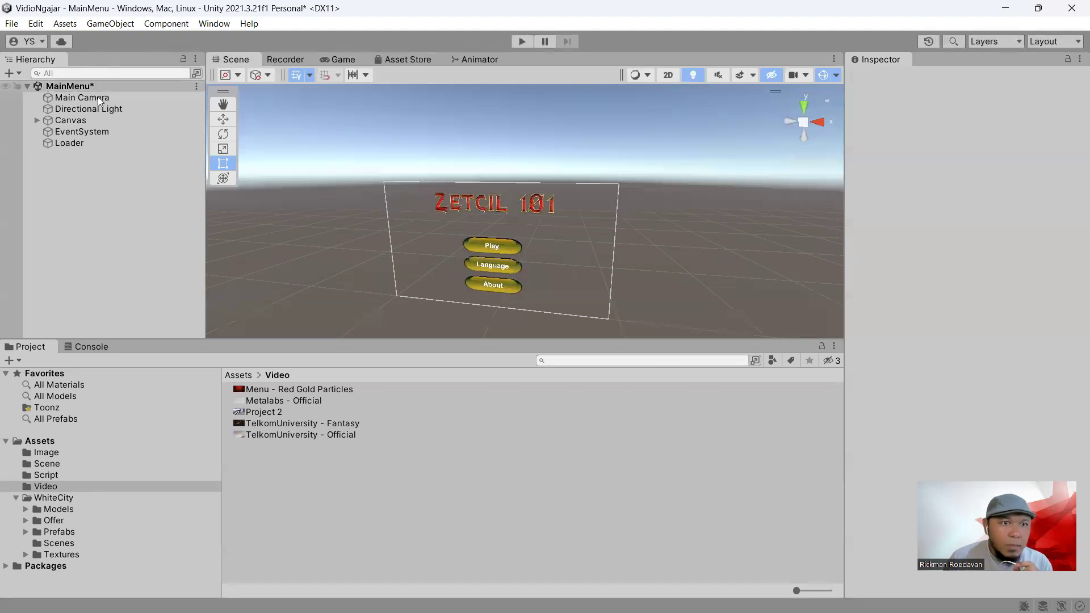
# - Save the MainMenu scene and open the Cutscene scene from the project's Scene folder
pyautogui.click(12, 23)
pyautogui.click(36, 90)
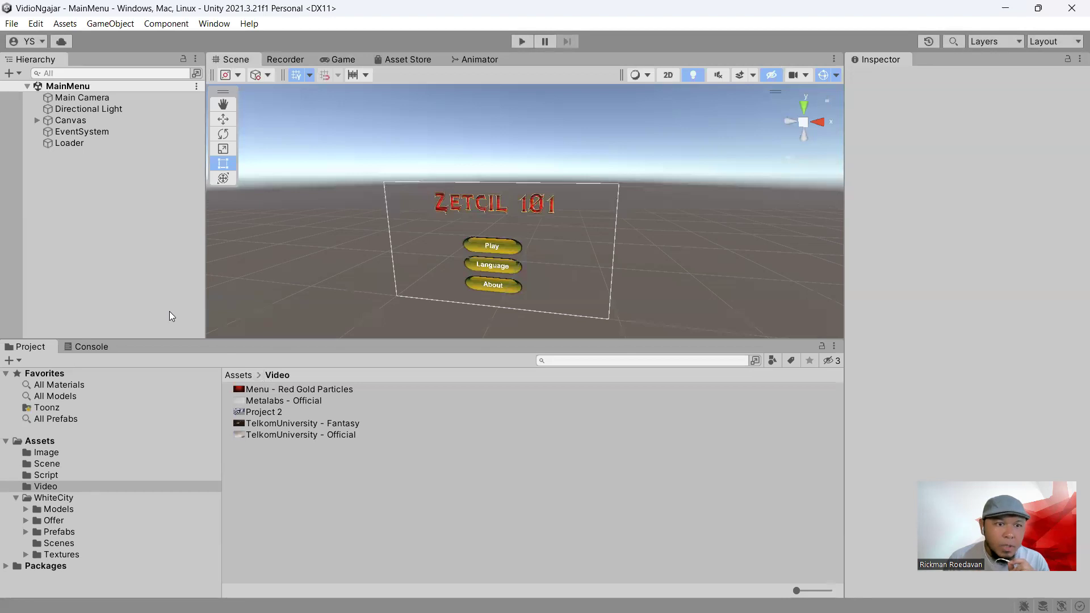
pyautogui.click(52, 464)
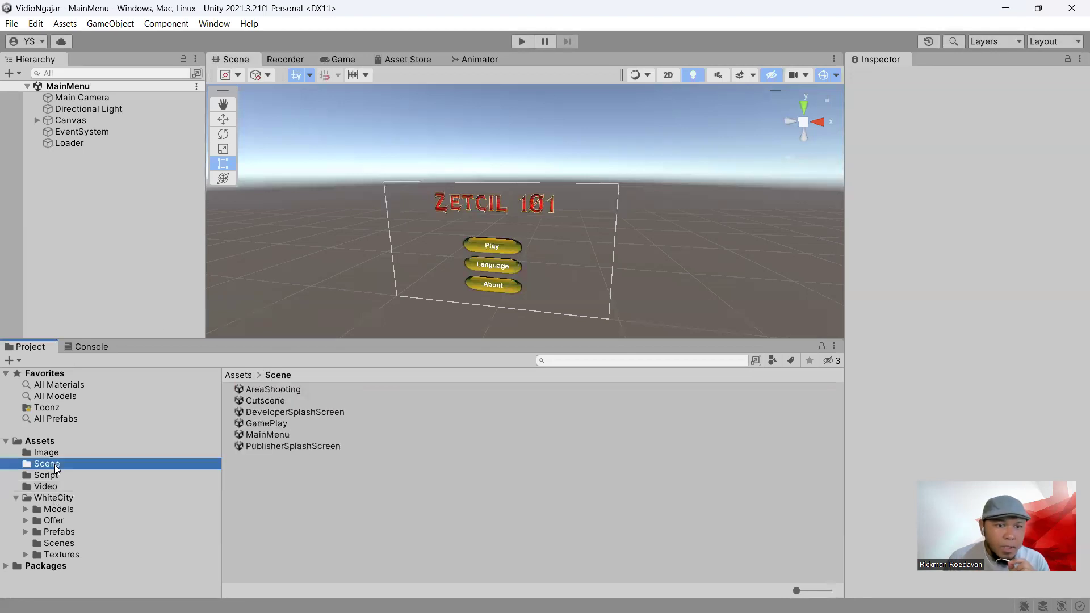
pyautogui.doubleClick(267, 401)
pyautogui.moveTo(474, 231); pyautogui.dragTo(534, 243, button='right')
pyautogui.moveTo(466, 275); pyautogui.dragTo(542, 258, button='right')
pyautogui.scroll(4, 527, 280)
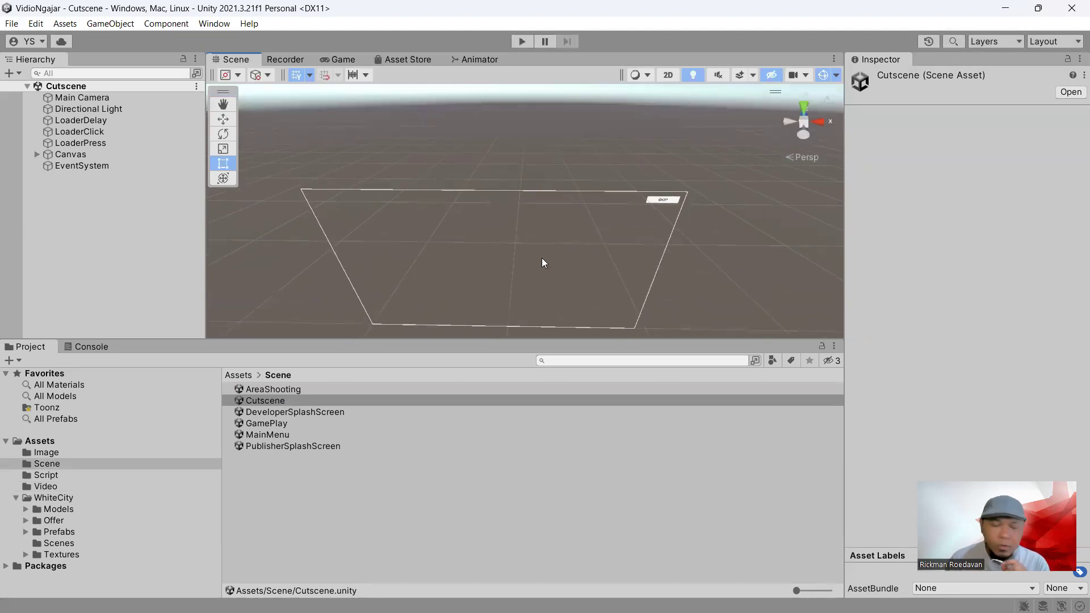
# - Switch to the Zetcil 101 document in the browser and go to the Game Premis section of the Katalog chapter
pyautogui.moveTo(636, 610)
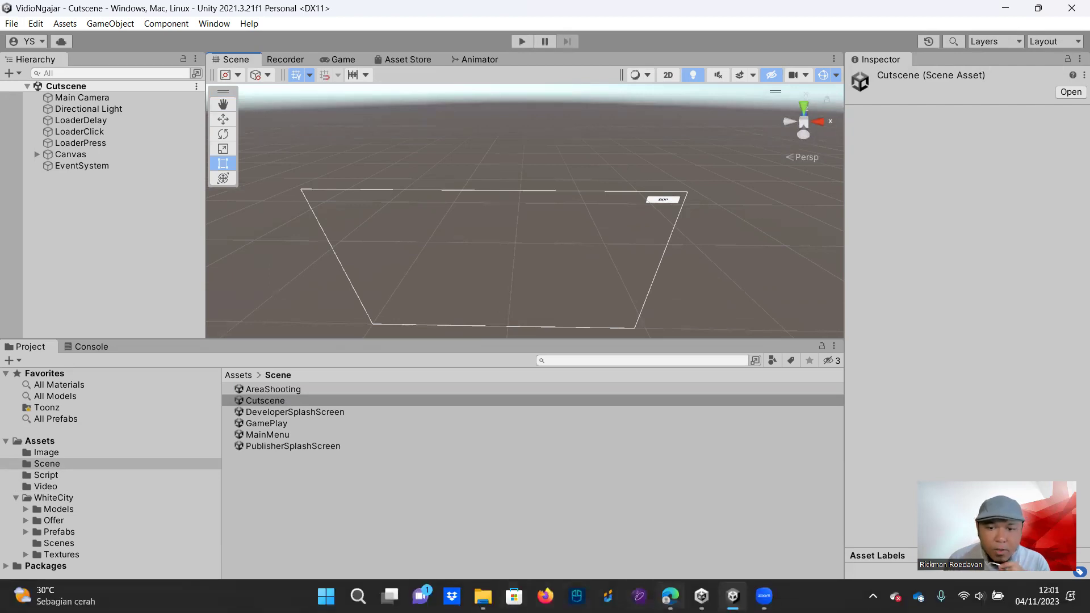
pyautogui.moveTo(670, 596)
pyautogui.click(669, 531)
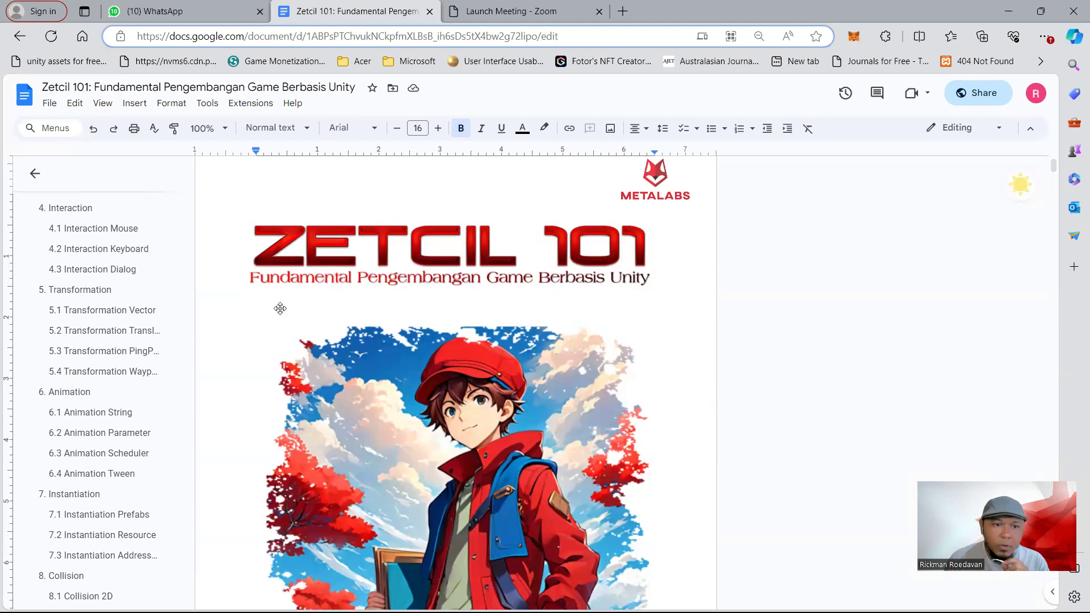
pyautogui.scroll(-20, 67, 396)
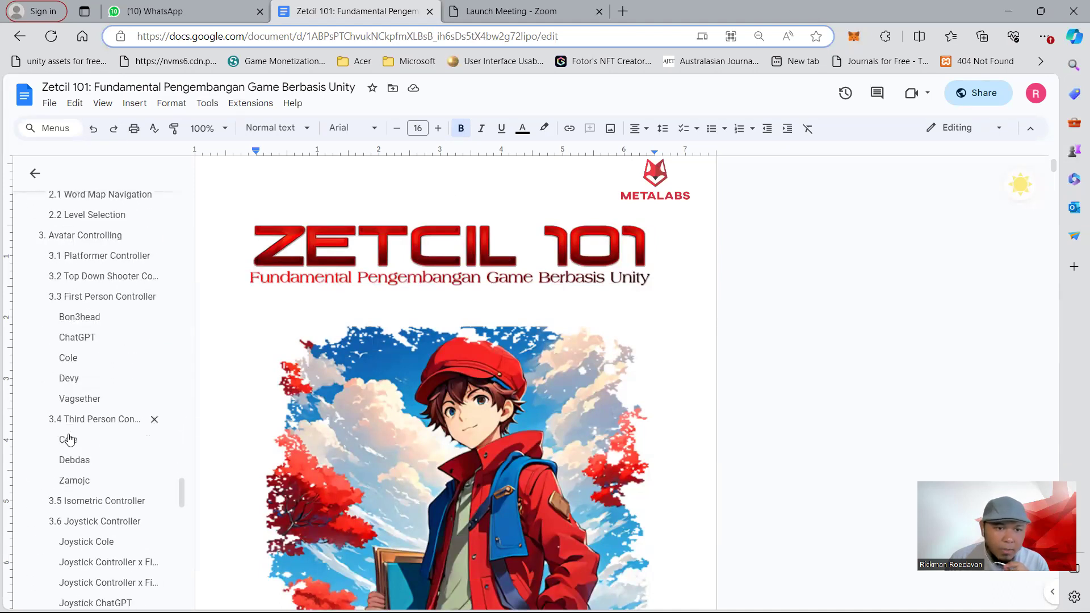
pyautogui.scroll(-20, 66, 439)
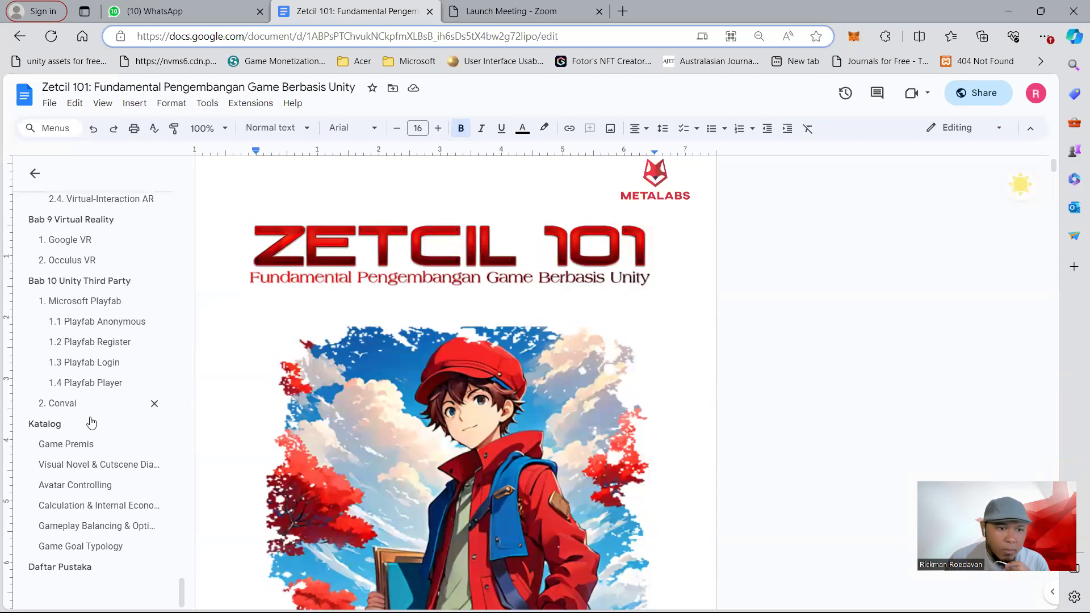
pyautogui.click(67, 445)
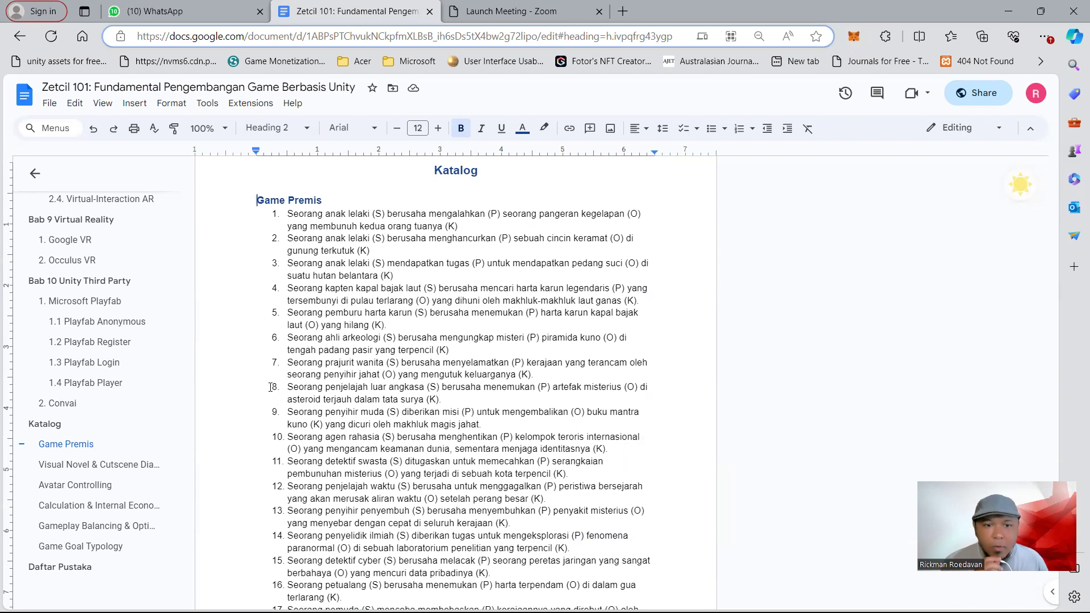
# - Examine the Game Premis list and the catalog sections that follow it, and return to the list's beginning
pyautogui.scroll(-15, 270, 392)
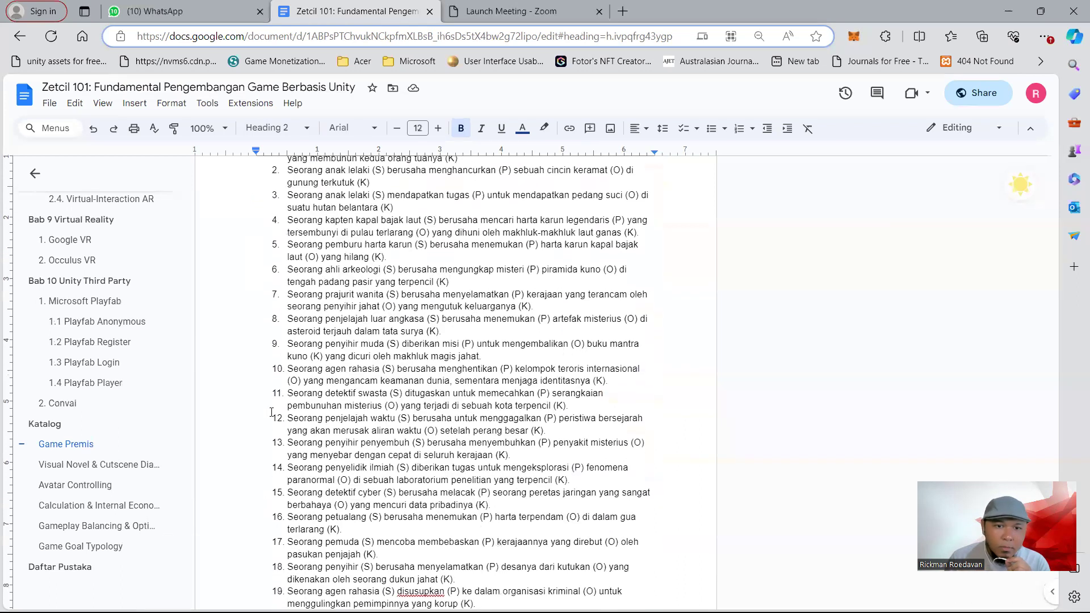
pyautogui.scroll(-4, 269, 411)
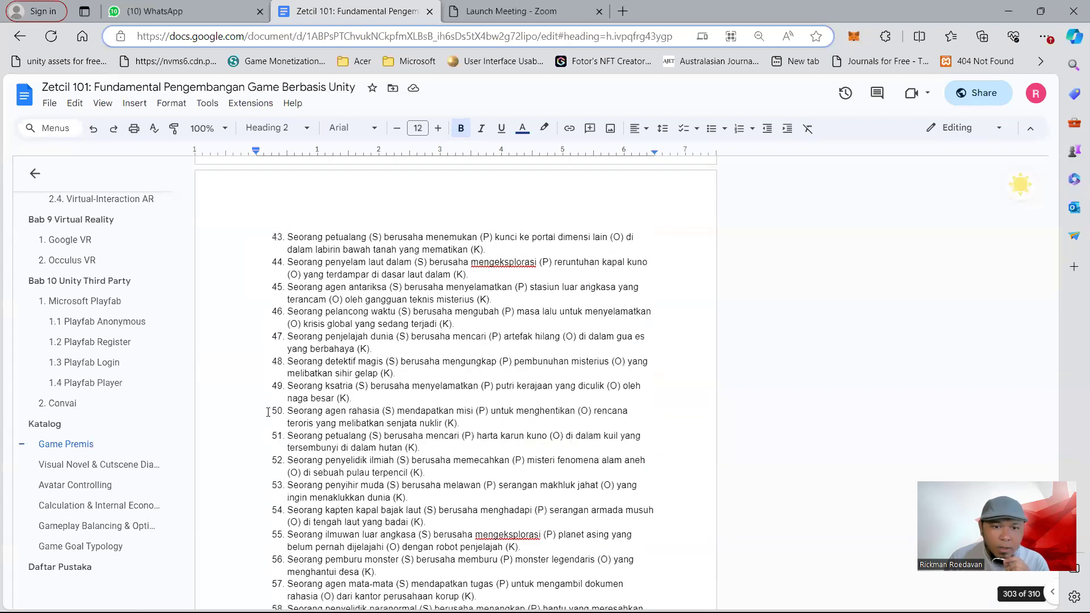
pyautogui.scroll(-18, 268, 412)
pyautogui.scroll(-8, 264, 413)
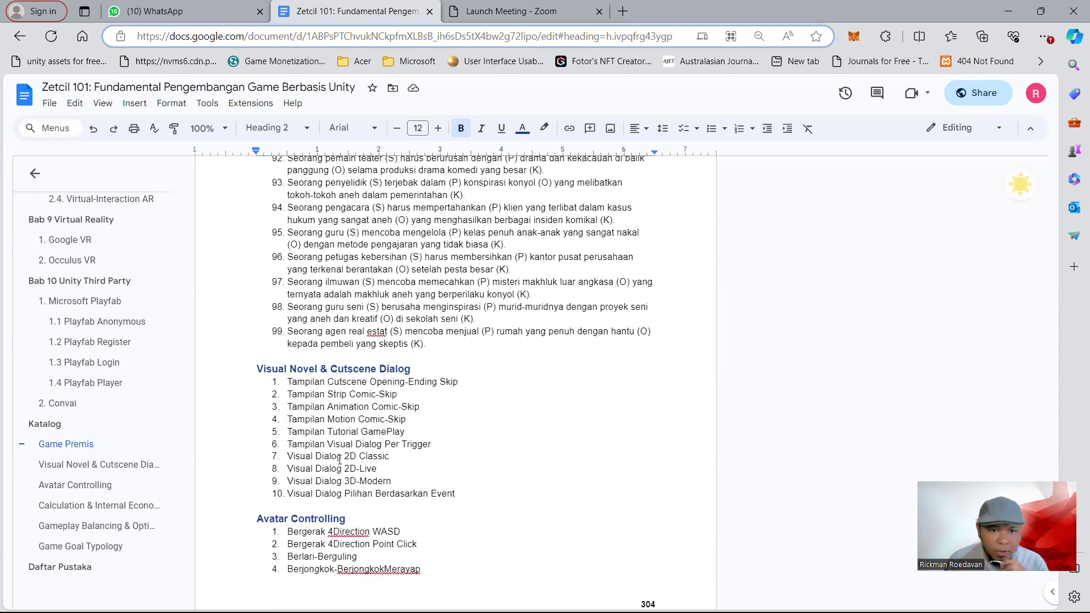
pyautogui.scroll(-6, 339, 457)
pyautogui.scroll(-2, 325, 366)
pyautogui.scroll(11, 324, 375)
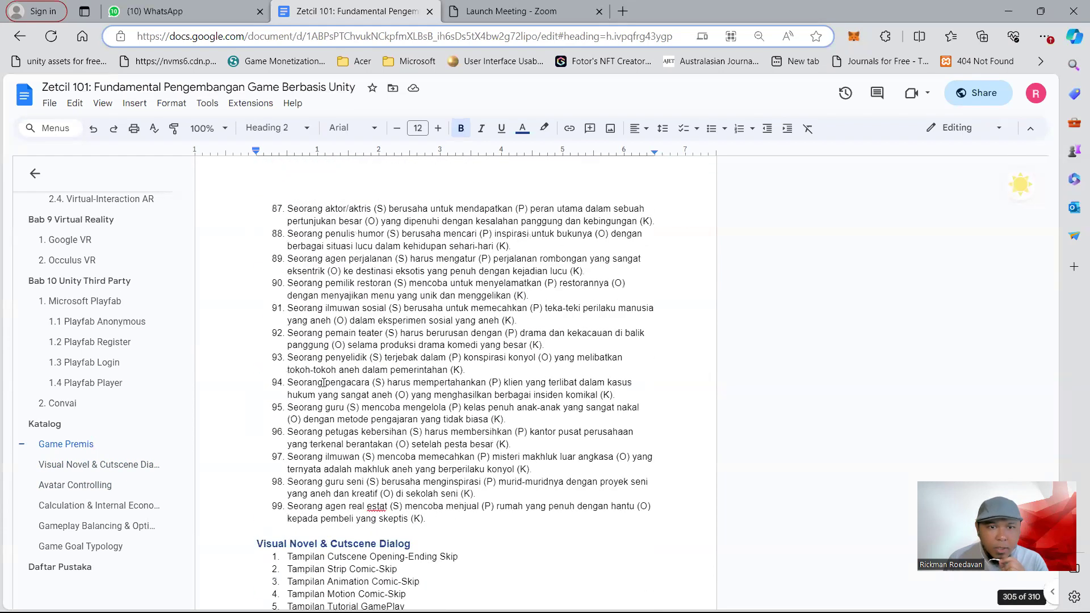
pyautogui.scroll(7, 324, 383)
pyautogui.scroll(14, 324, 383)
pyautogui.scroll(20, 319, 391)
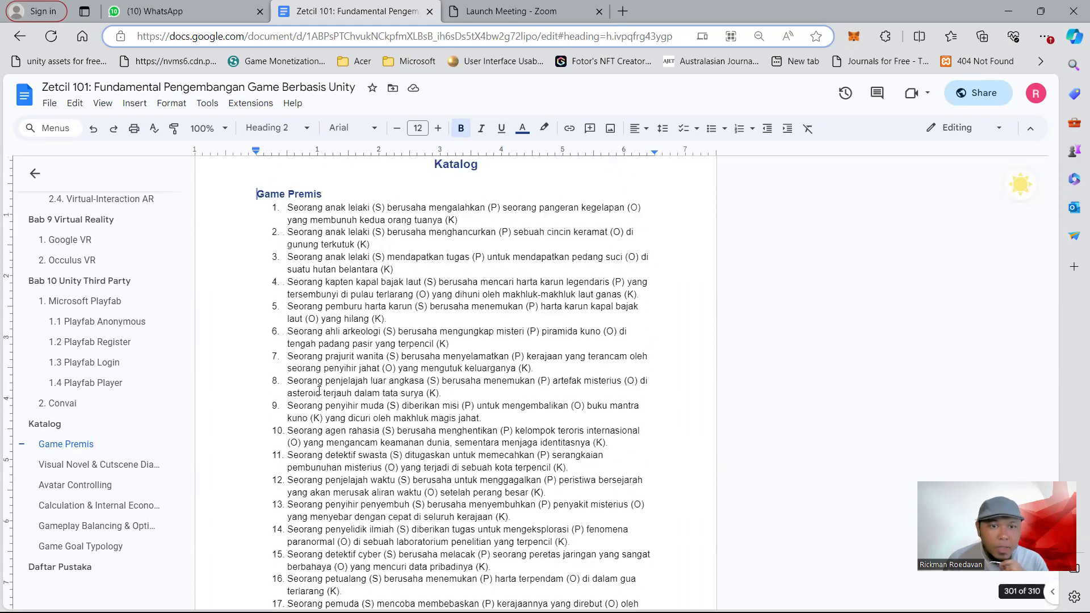
# - Highlight the whole first game premise, its subject part (S), and its object and conflict parts (O, K) in turn
pyautogui.scroll(3, 319, 390)
pyautogui.moveTo(288, 348); pyautogui.dragTo(473, 358)
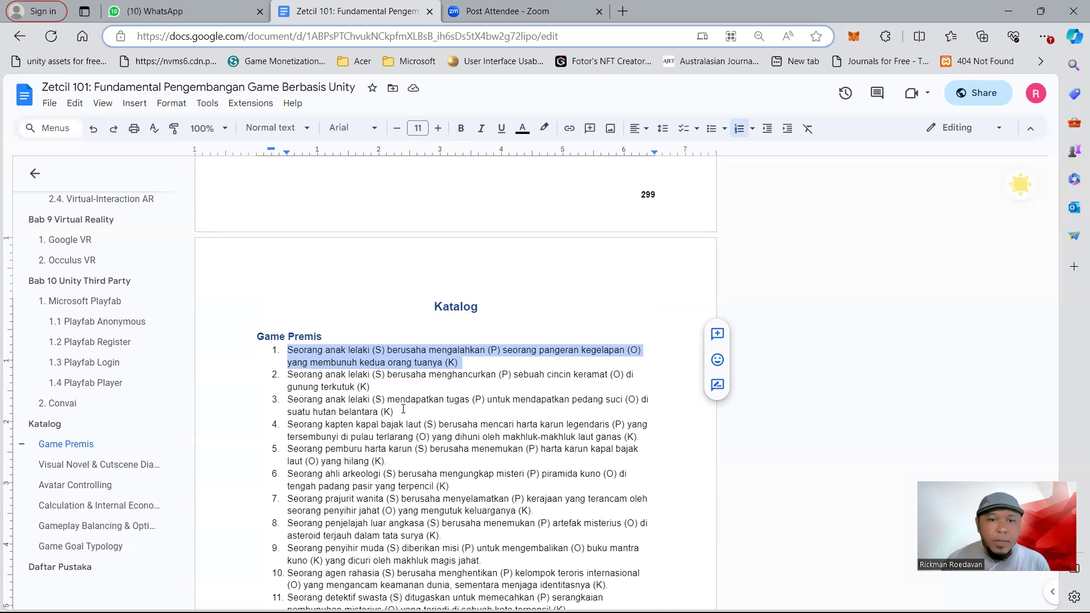
pyautogui.click(404, 409)
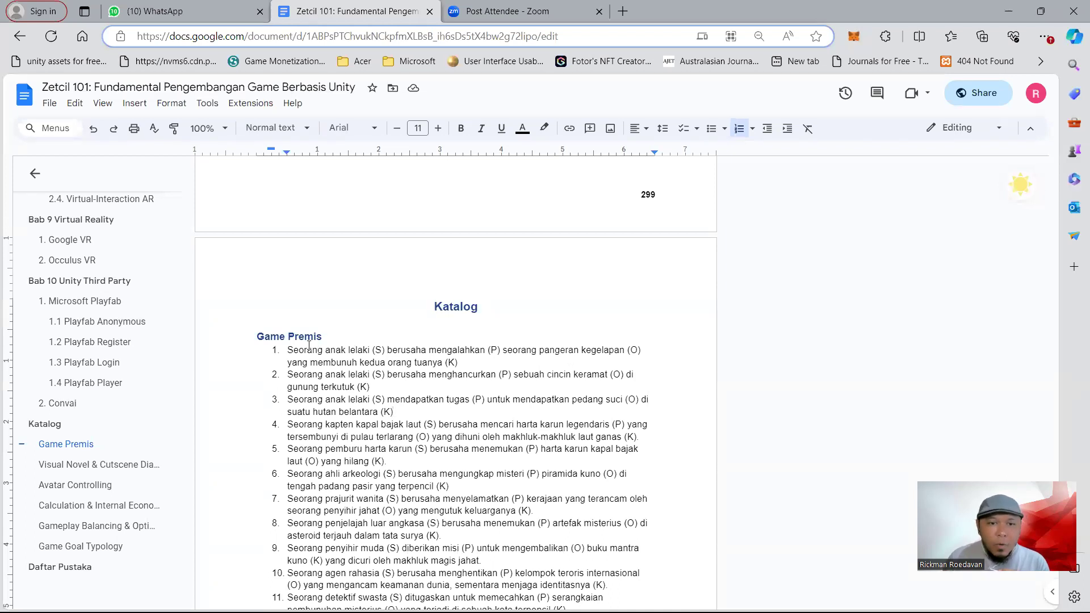
pyautogui.moveTo(288, 350); pyautogui.dragTo(391, 349)
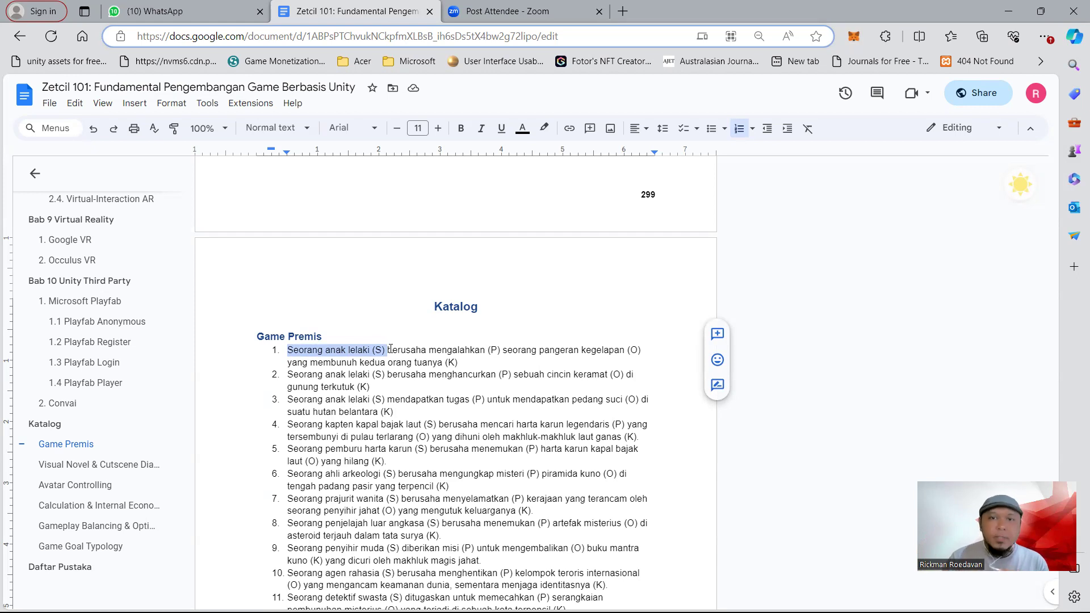
pyautogui.click(390, 350)
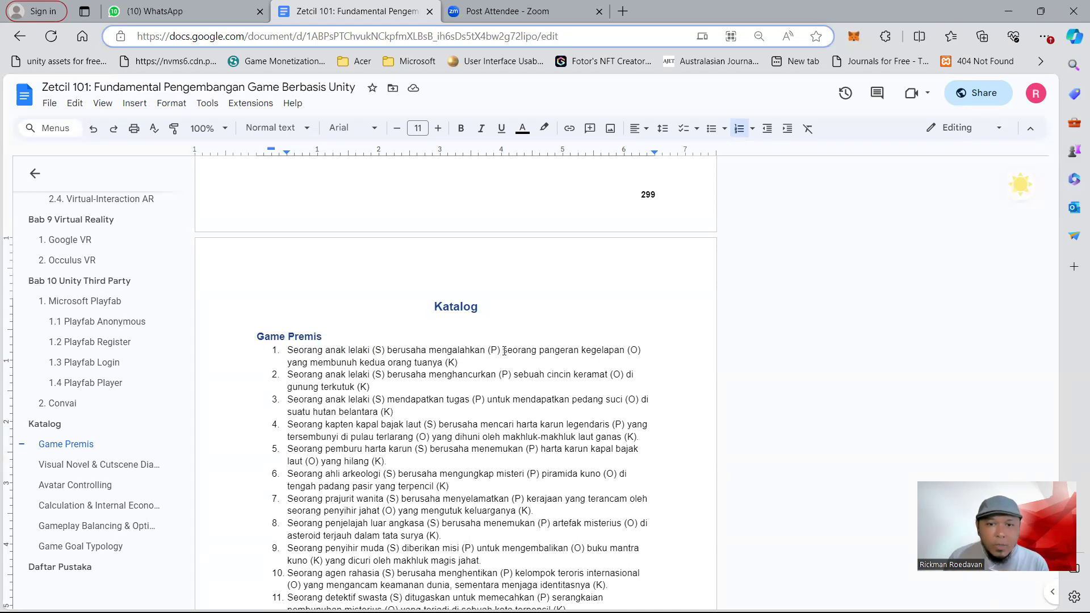
pyautogui.moveTo(504, 351); pyautogui.dragTo(503, 364)
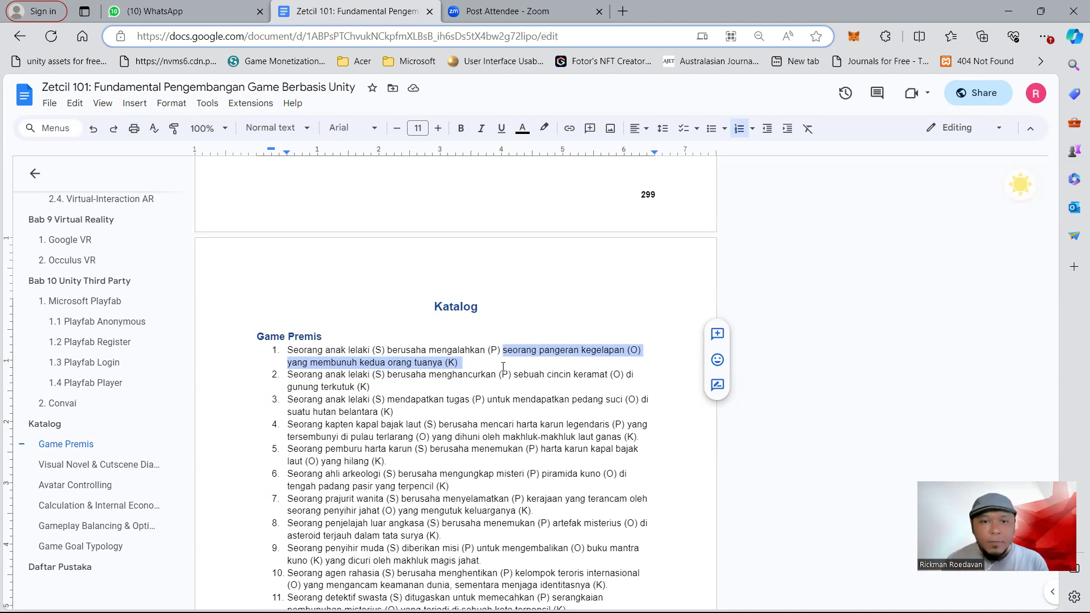
pyautogui.click(503, 368)
# - Highlight premise 8 about the space explorer in the Game Premis list as another example, and clear the highlight
pyautogui.scroll(-3, 503, 367)
pyautogui.scroll(3, 503, 368)
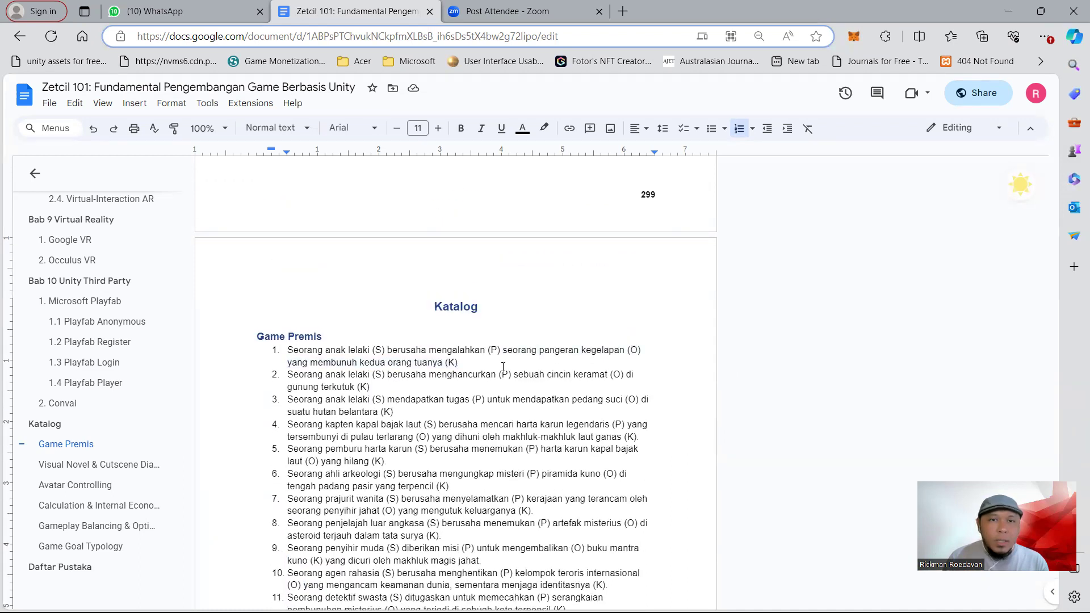
pyautogui.scroll(-4, 504, 368)
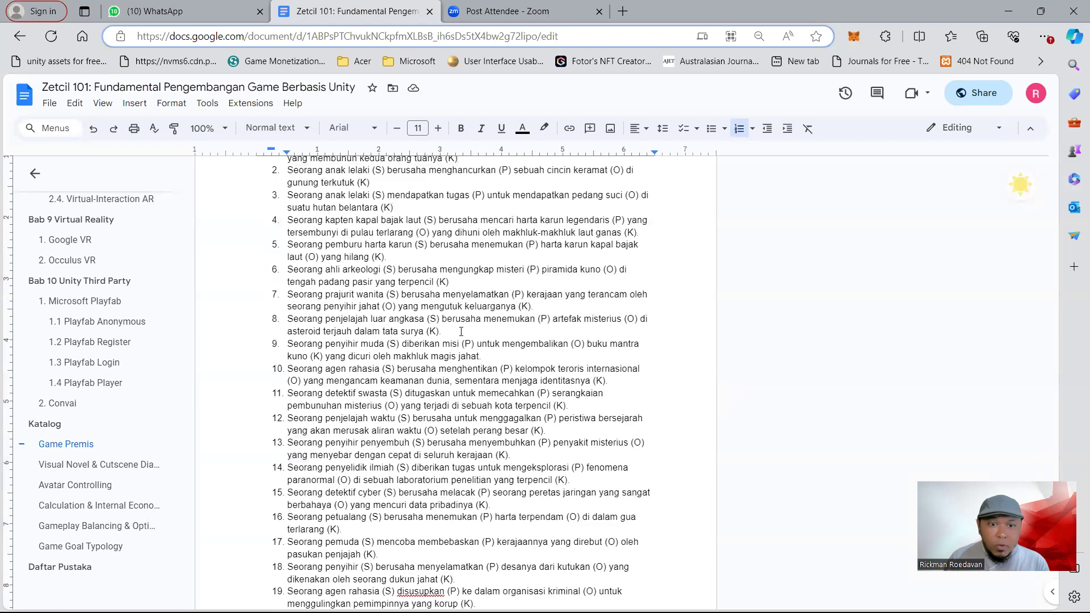
pyautogui.tripleClick(289, 319)
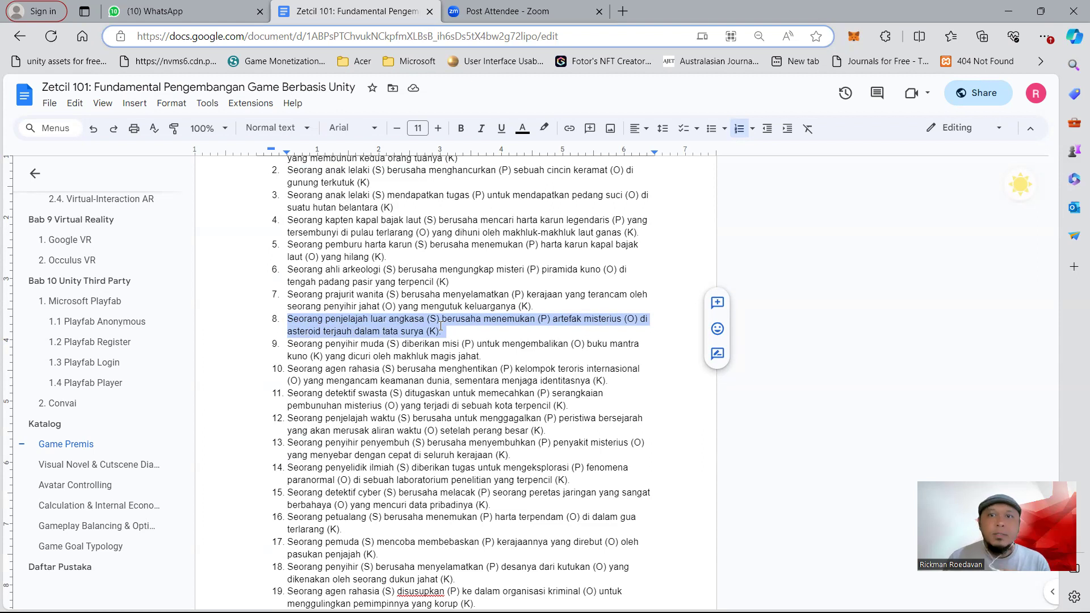
pyautogui.click(562, 322)
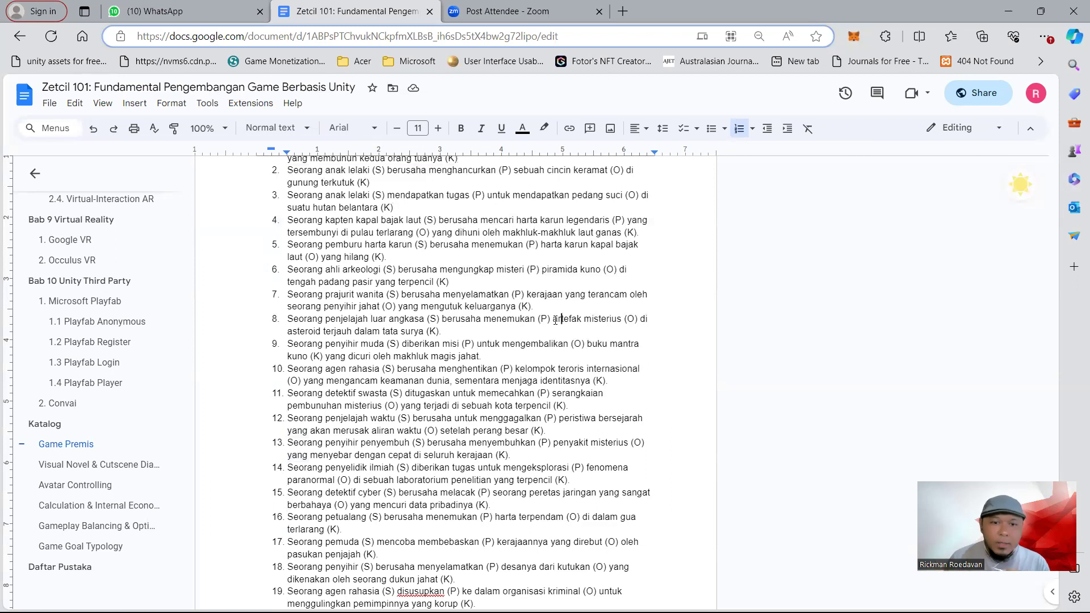
# - Highlight premise 31 about the young wizard, clear the highlight and return to the beginning of the Game Premis list
pyautogui.scroll(-12, 556, 319)
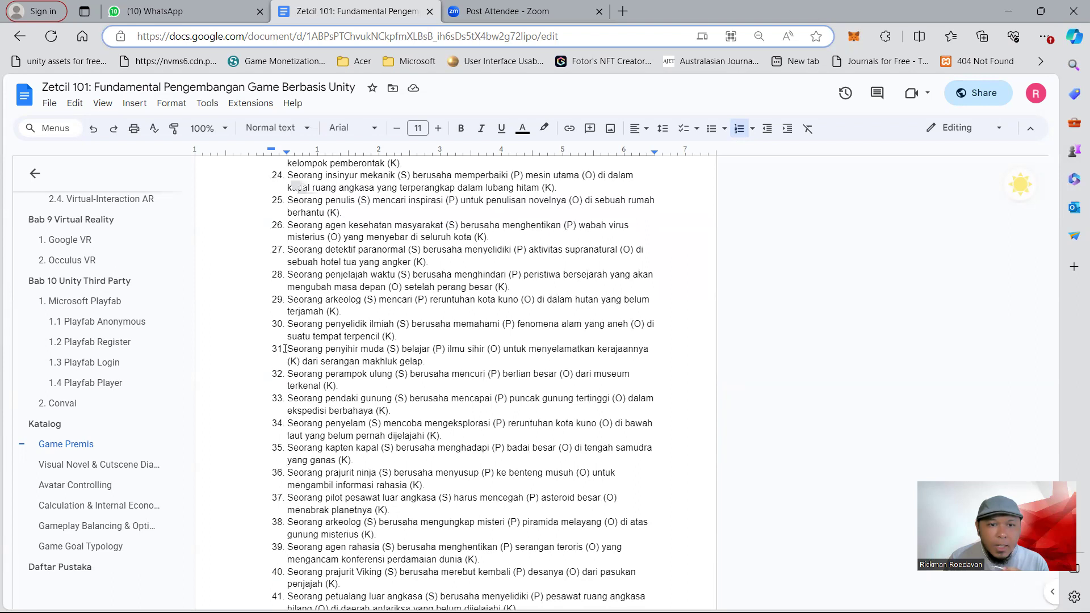
pyautogui.moveTo(288, 348); pyautogui.dragTo(446, 357)
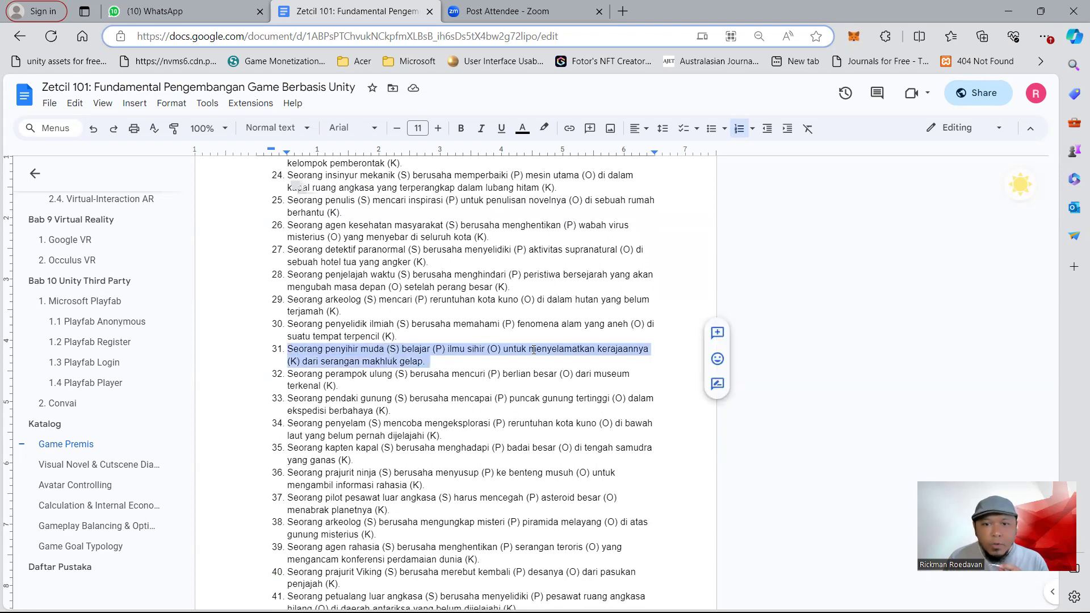
pyautogui.click(406, 360)
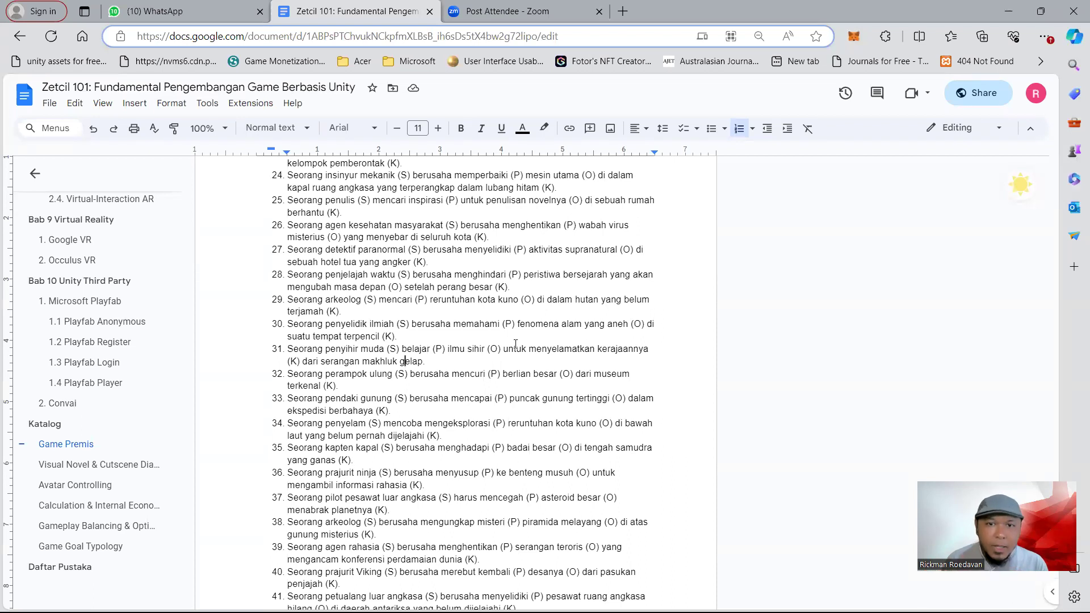
pyautogui.scroll(15, 515, 344)
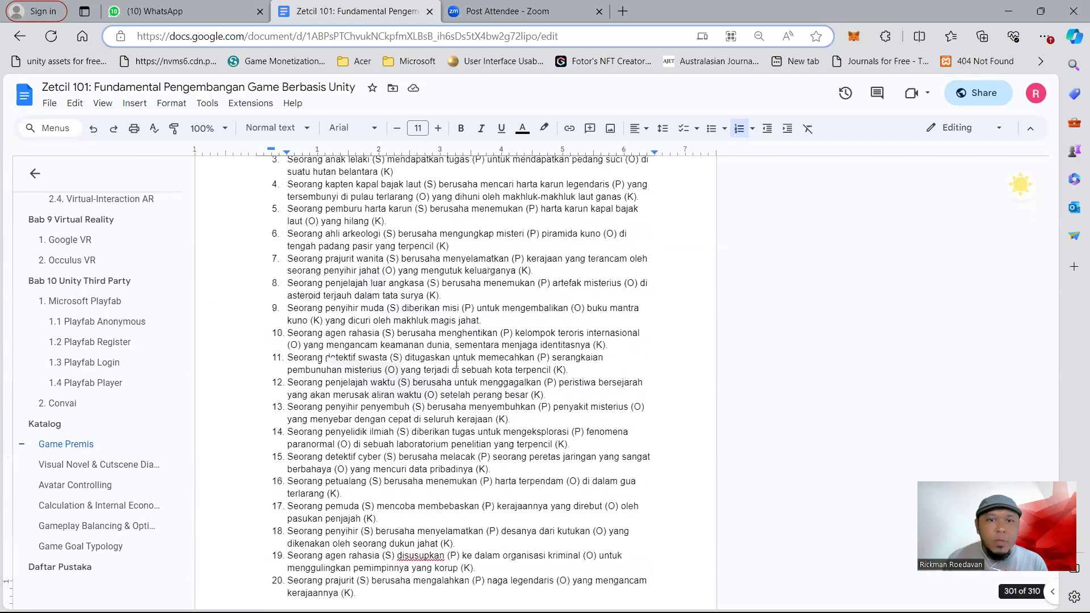
pyautogui.scroll(2, 446, 369)
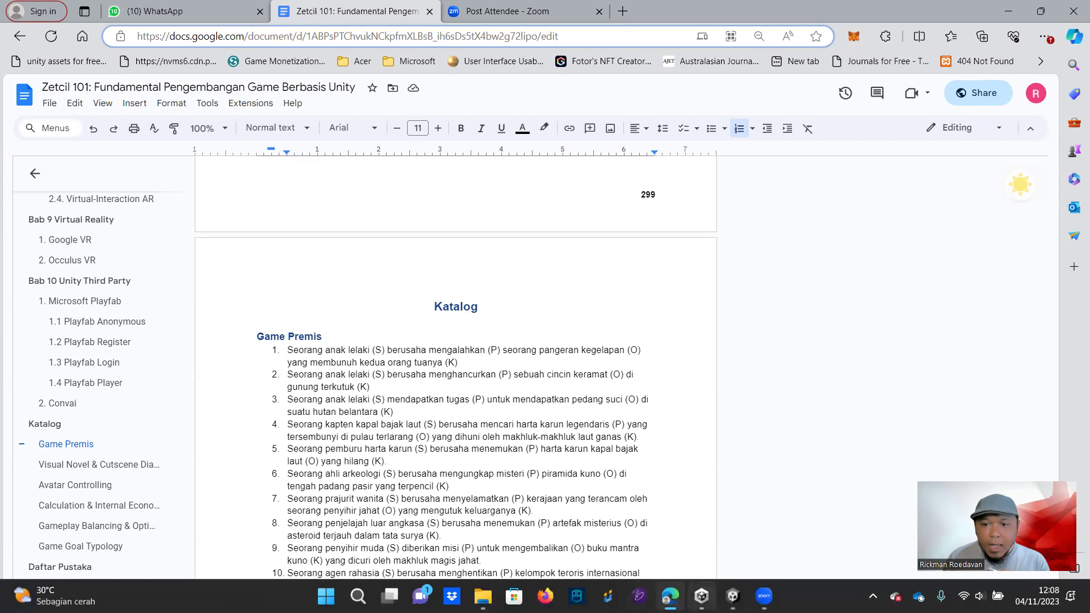
# - Switch to the Unity editor and open the AreaShooting scene
pyautogui.moveTo(733, 597)
pyautogui.click(740, 515)
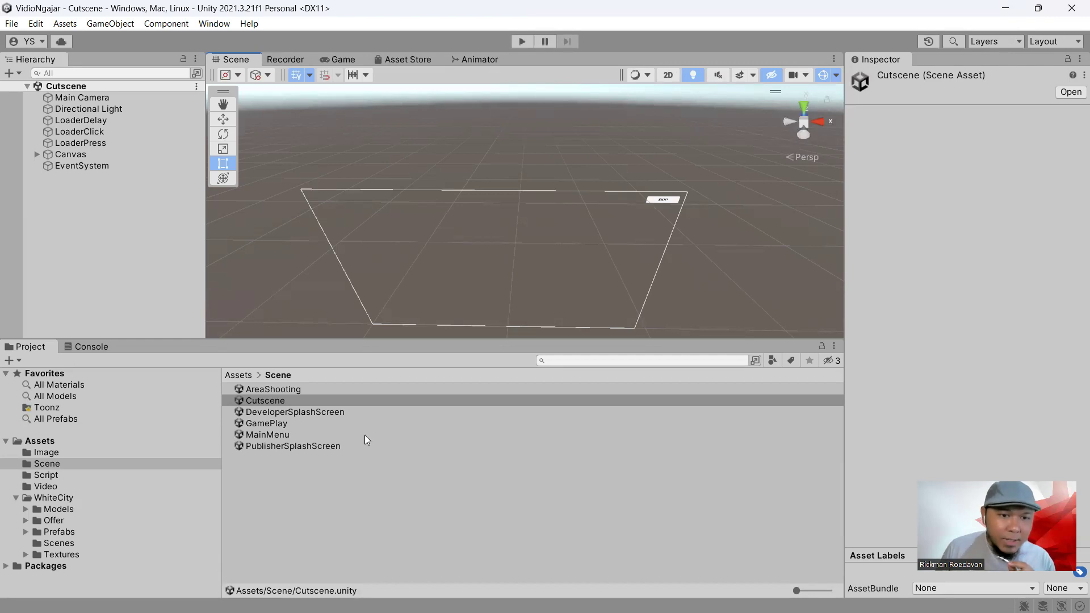
pyautogui.doubleClick(271, 389)
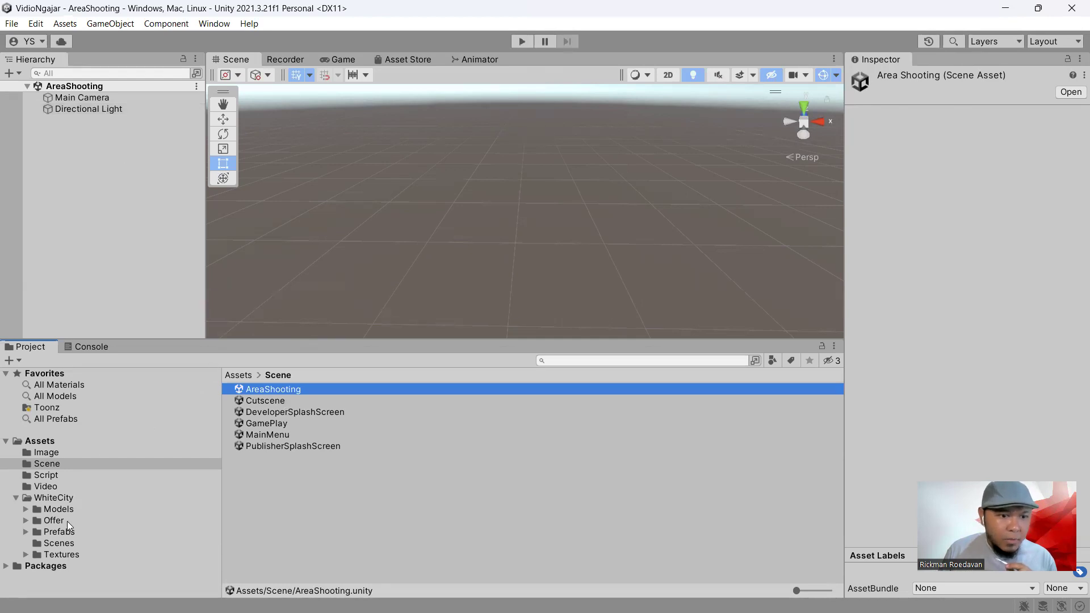
# - Open the Sample scene from WhiteCity's Scenes folder to inspect its city buildings
pyautogui.click(59, 543)
pyautogui.doubleClick(270, 401)
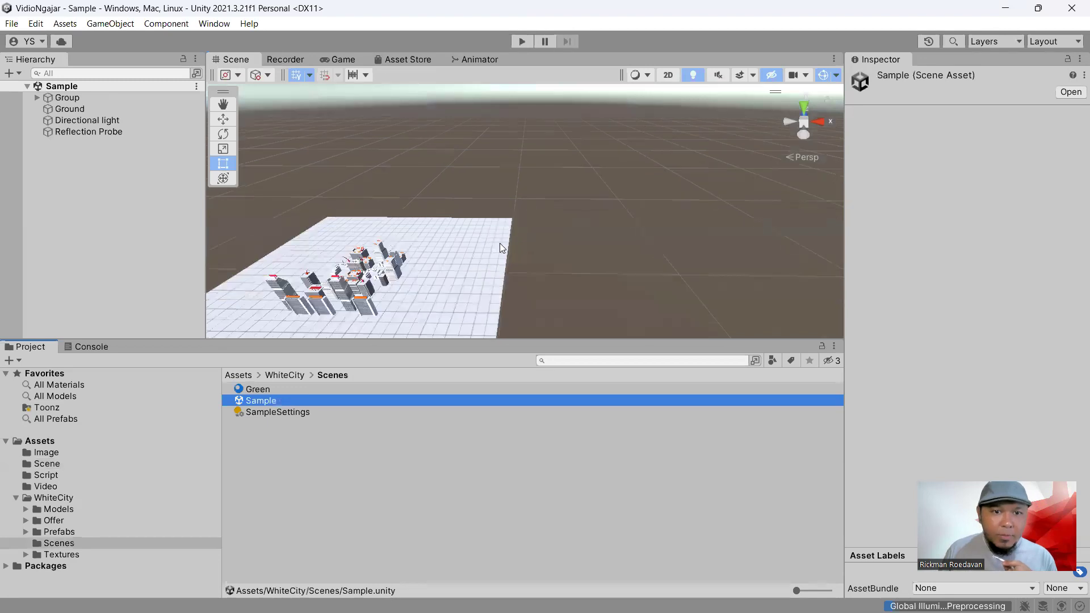
pyautogui.scroll(3, 500, 243)
pyautogui.moveTo(500, 243); pyautogui.dragTo(566, 241, button='middle')
pyautogui.scroll(2, 566, 240)
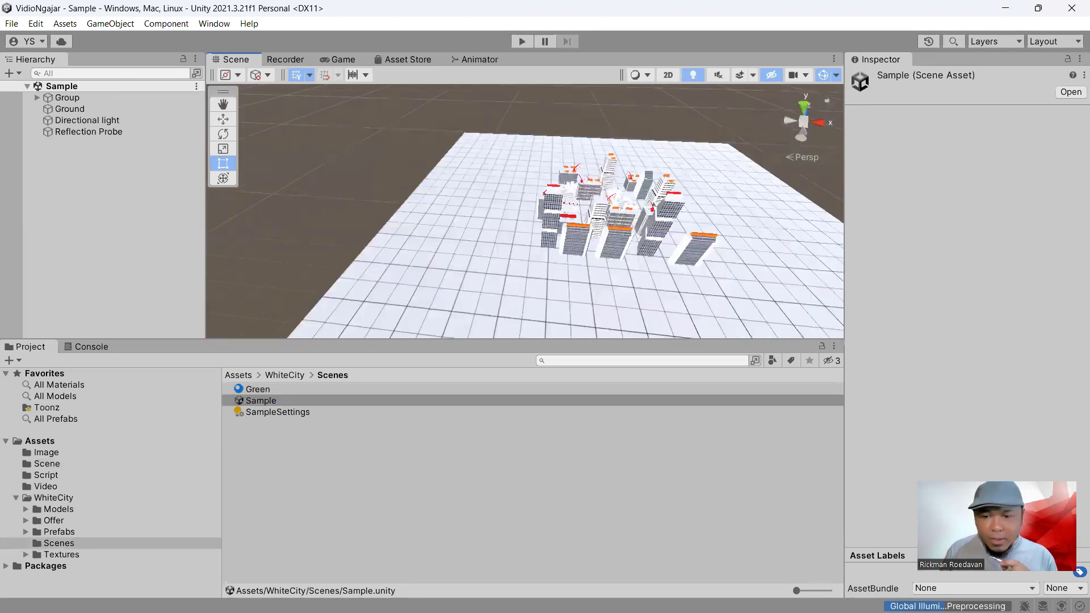
# - Switch back to the Zetcil 101 document in the browser
pyautogui.moveTo(765, 596)
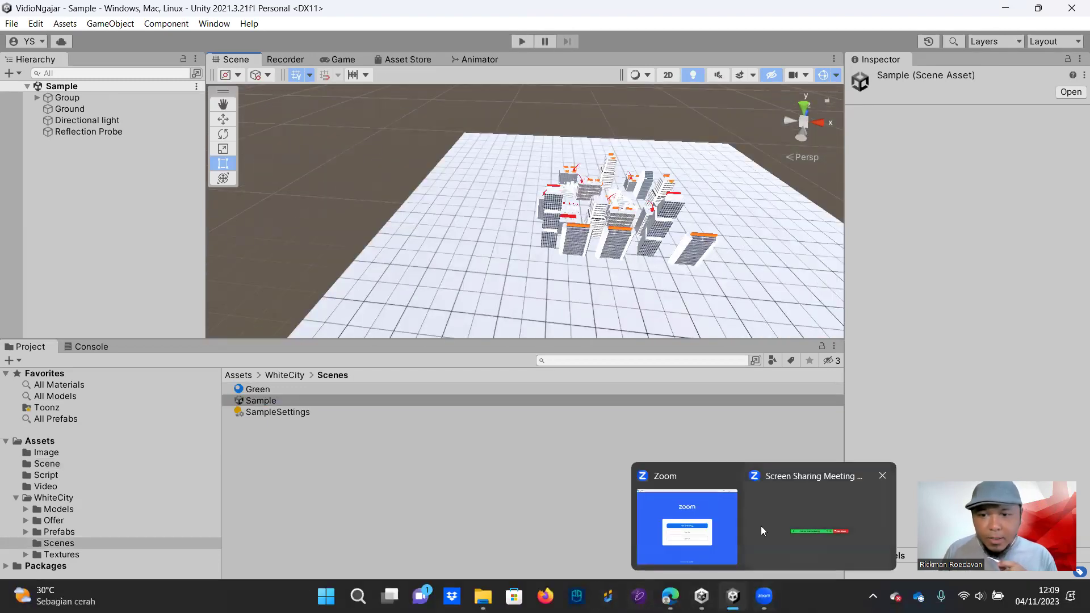
pyautogui.click(676, 528)
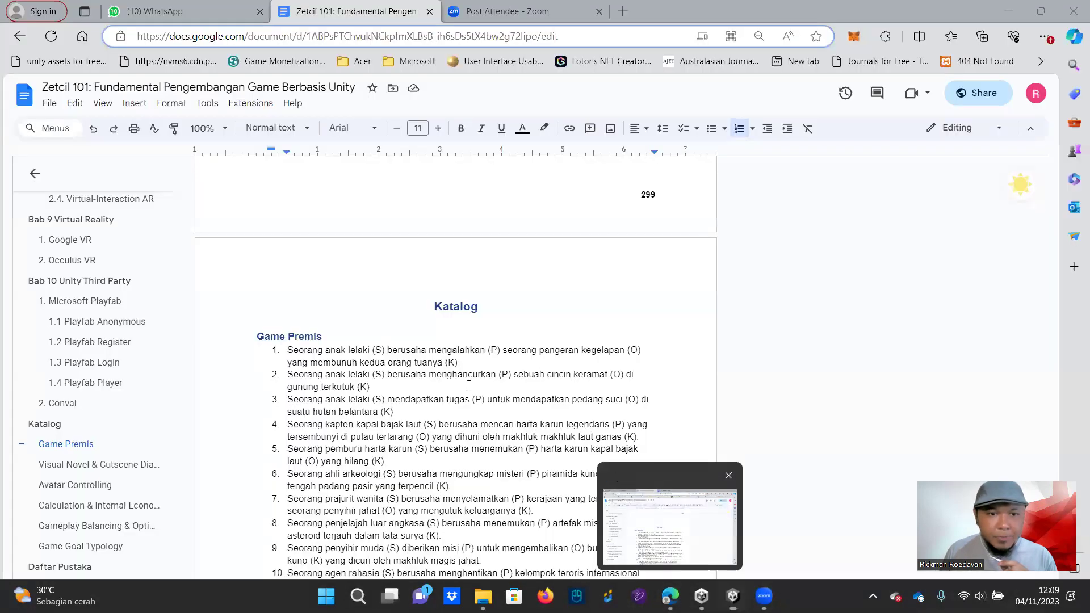
# - Highlight premise 15 about the cyber detective and premise 11 about the private detective in the Game Premis list
pyautogui.scroll(-5, 469, 385)
pyautogui.scroll(-10, 408, 403)
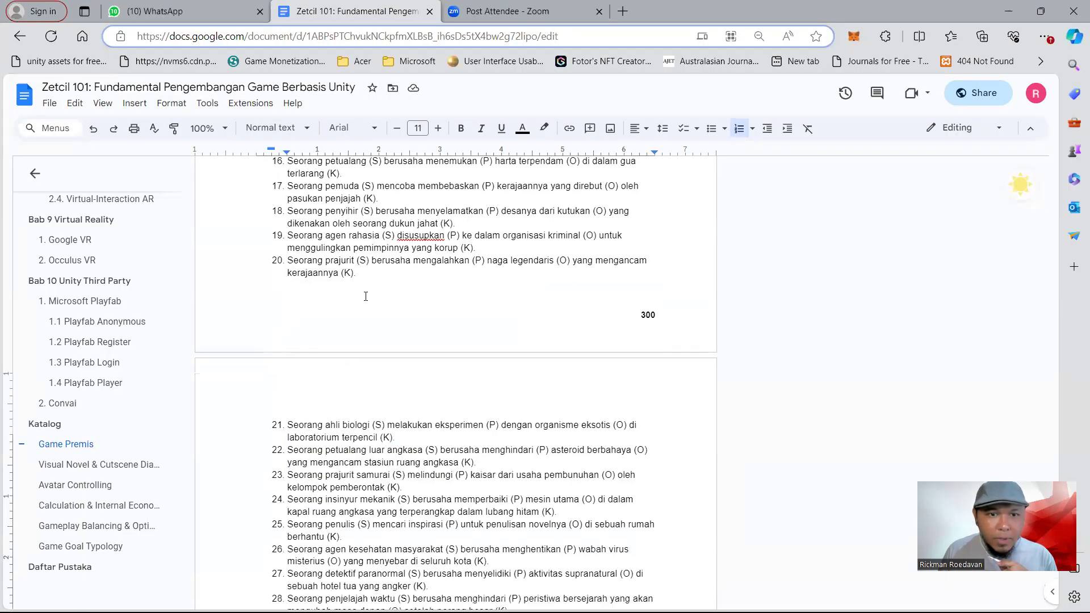
pyautogui.scroll(6, 360, 314)
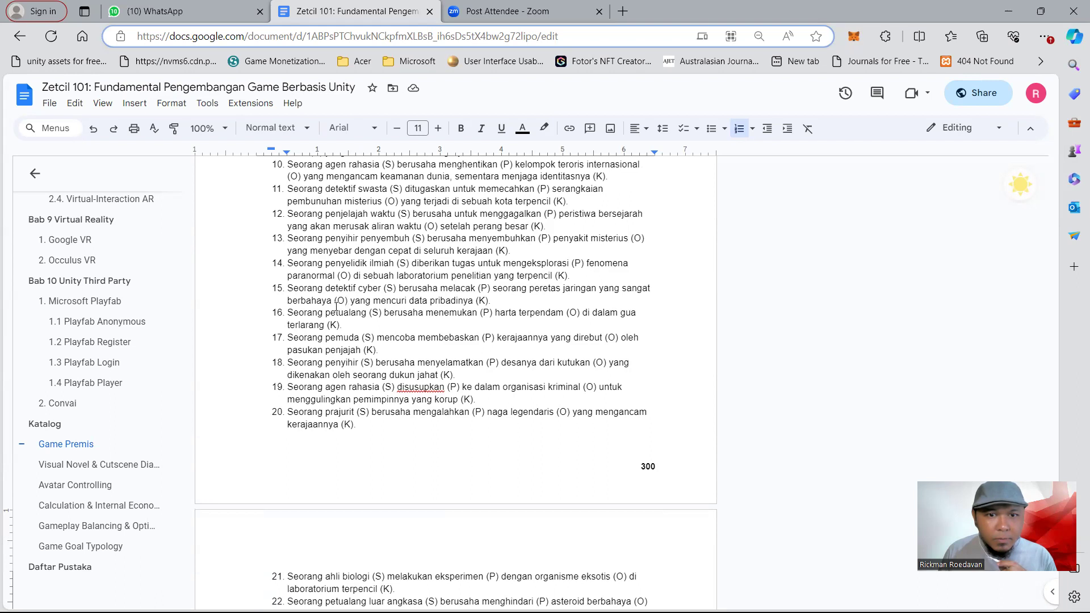
pyautogui.moveTo(287, 288); pyautogui.dragTo(517, 298)
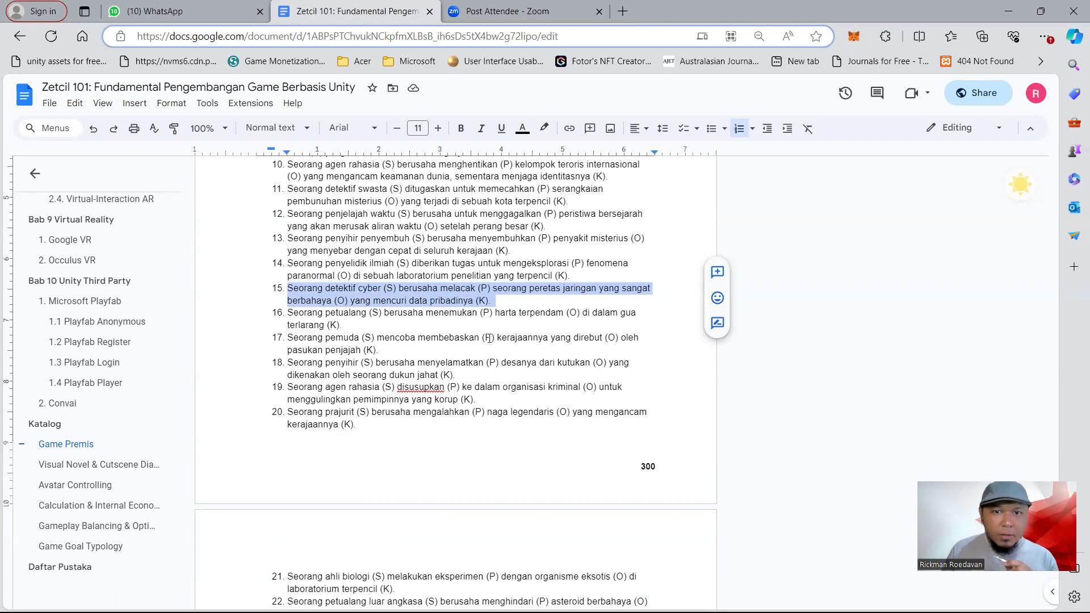
pyautogui.click(287, 189)
pyautogui.moveTo(287, 190); pyautogui.dragTo(593, 197)
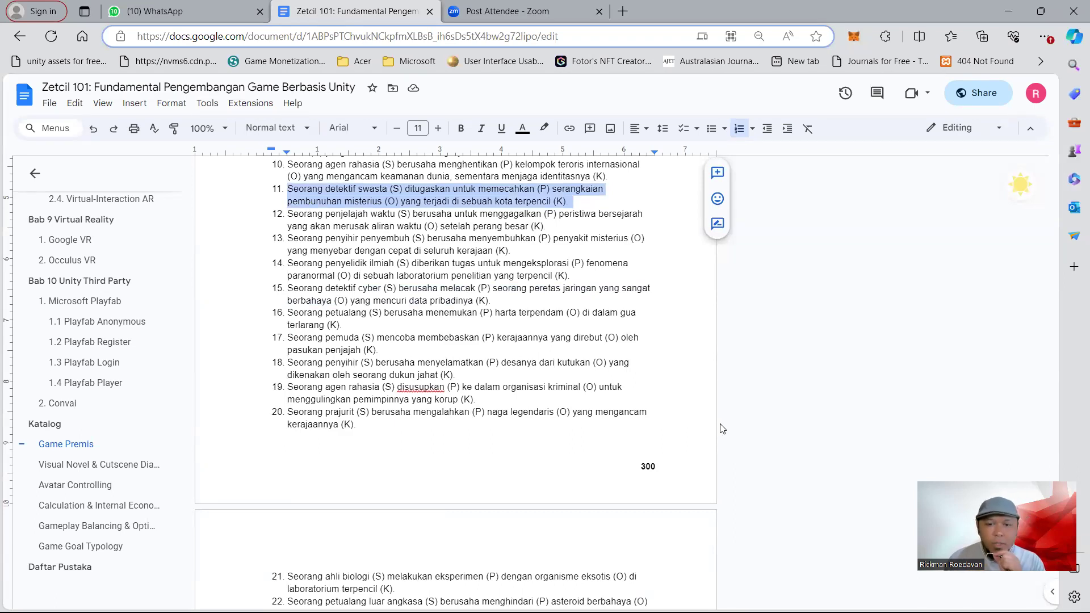
# - Switch to the Unity editor and set the Directional light's shadow type to Soft Shadows in the Sample scene
pyautogui.click(733, 603)
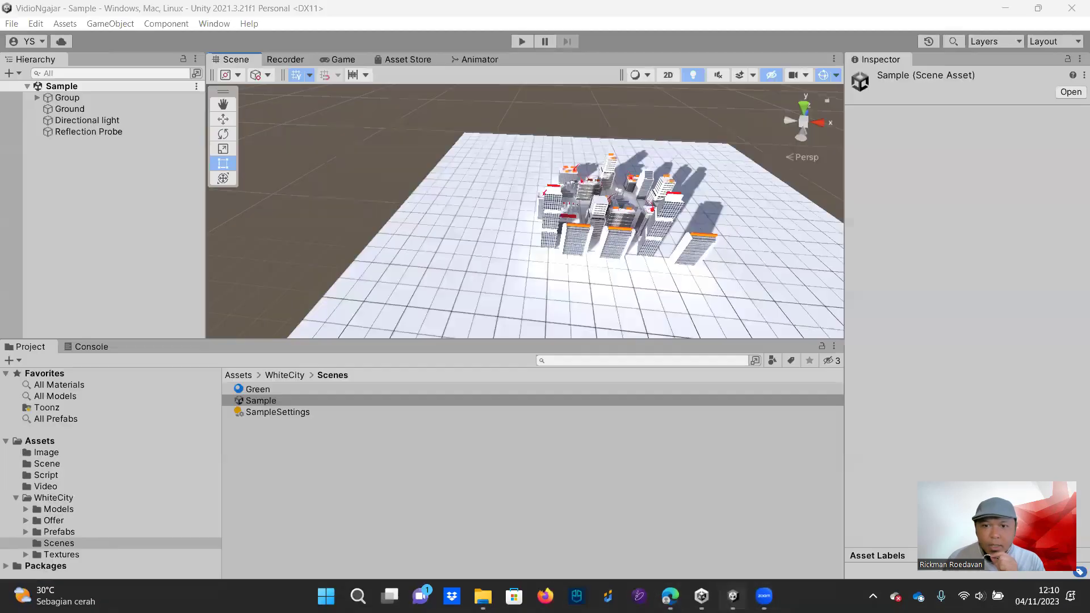
pyautogui.scroll(3, 559, 263)
pyautogui.keyDown('alt'); pyautogui.moveTo(559, 262); pyautogui.dragTo(418, 294); pyautogui.keyUp('alt')
pyautogui.scroll(3, 513, 261)
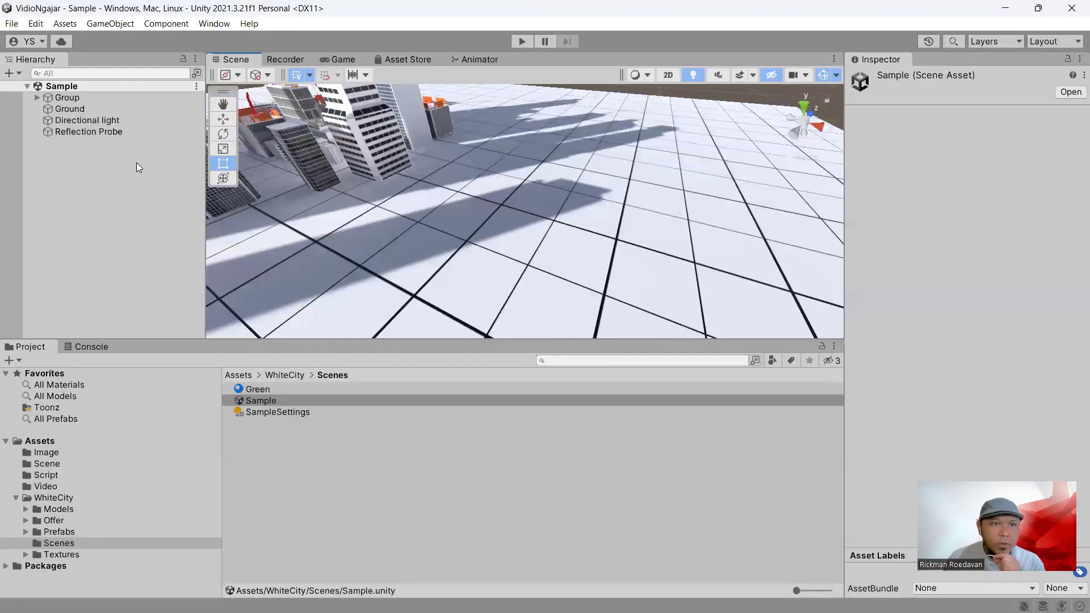
pyautogui.click(110, 109)
pyautogui.click(108, 130)
pyautogui.click(108, 121)
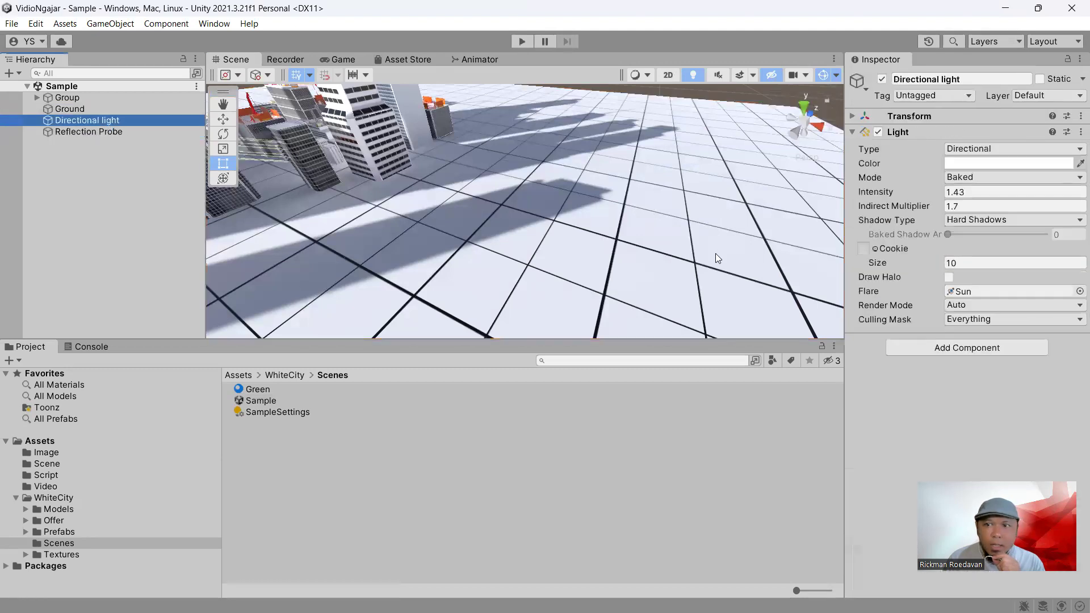
pyautogui.click(1020, 220)
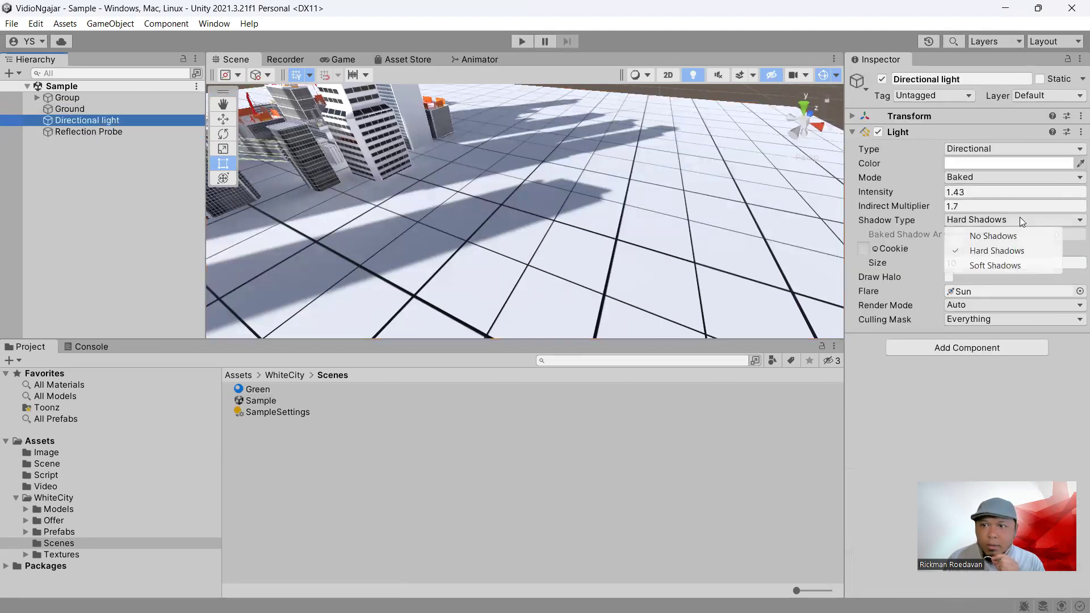
pyautogui.click(995, 266)
# - Set the Directional light to Realtime mode with a shadow strength of 0.243 and check the shading between the buildings
pyautogui.click(1000, 178)
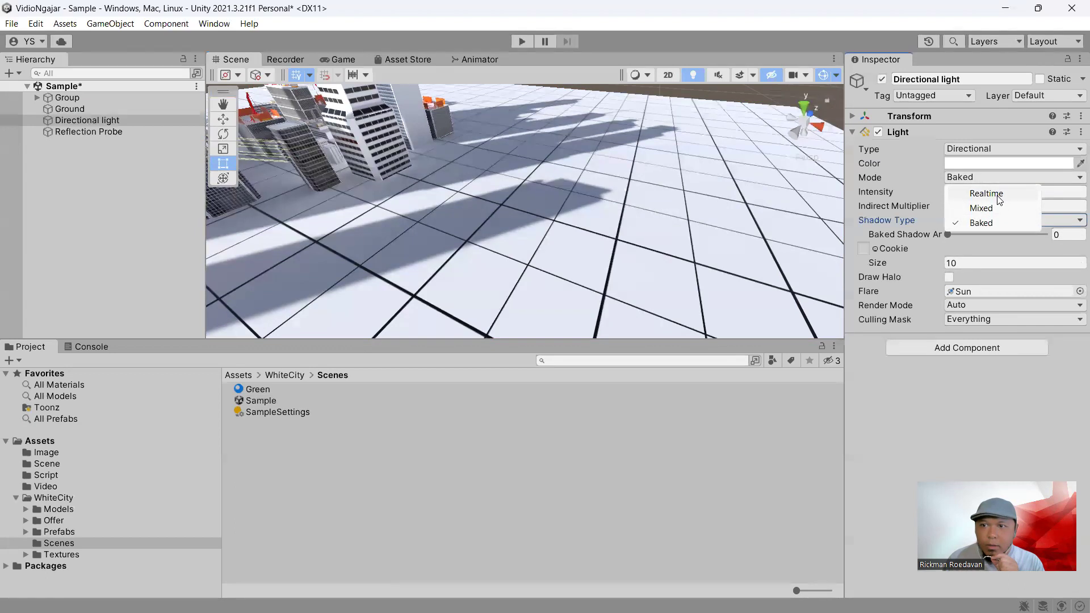
pyautogui.click(982, 208)
pyautogui.click(1000, 177)
pyautogui.click(991, 194)
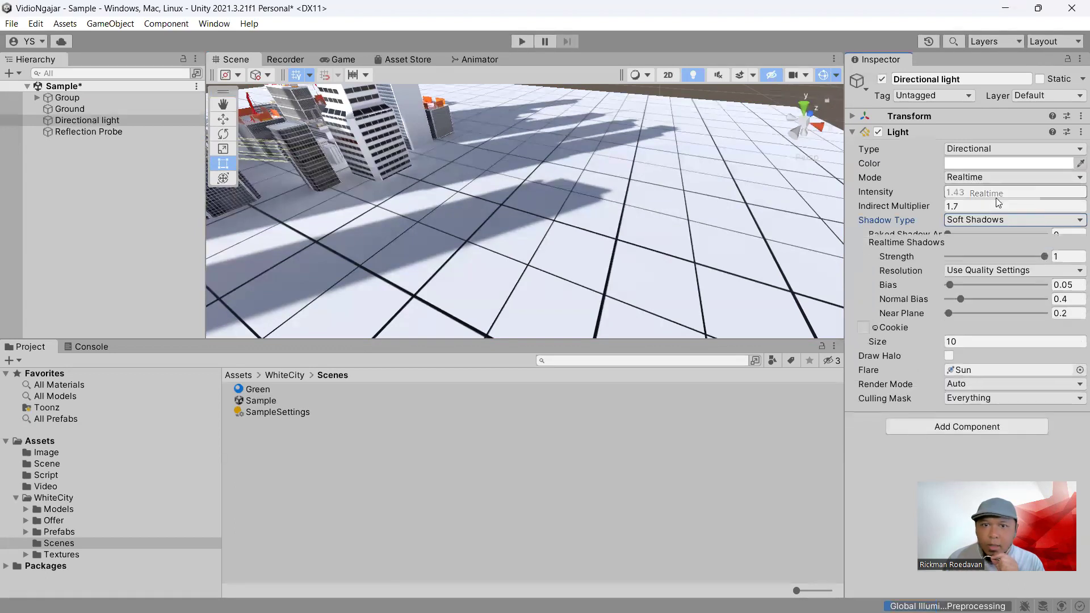
pyautogui.moveTo(1043, 248); pyautogui.dragTo(971, 248)
pyautogui.moveTo(548, 169); pyautogui.dragTo(665, 201, button='middle')
pyautogui.moveTo(666, 201); pyautogui.dragTo(562, 196, button='right')
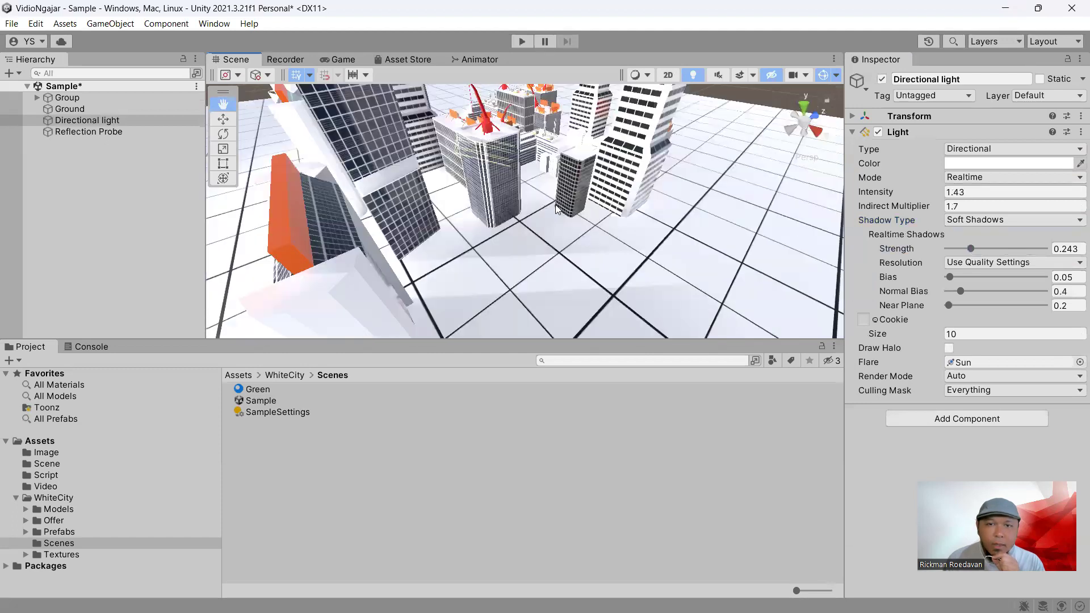
pyautogui.scroll(6, 559, 213)
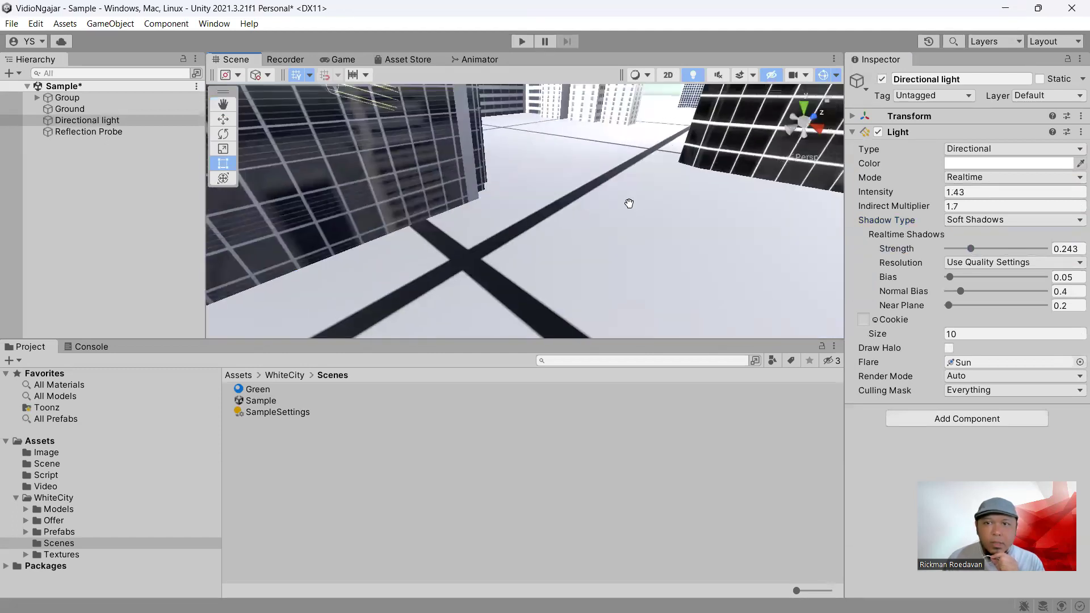
pyautogui.moveTo(629, 204); pyautogui.dragTo(623, 210, button='middle')
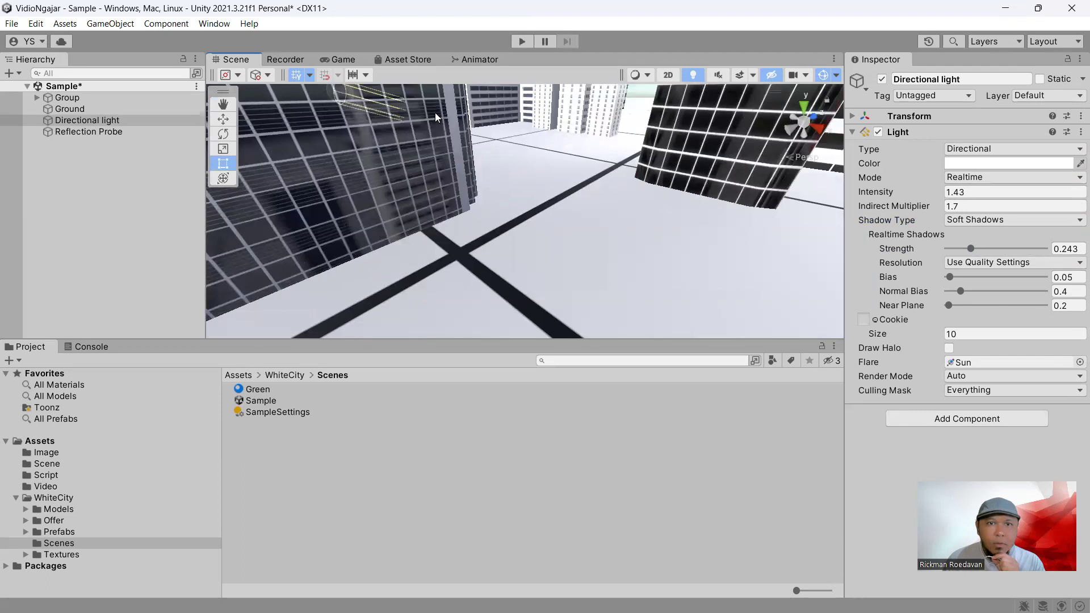
# - Open the Unity Asset Store website from the editor and search it for "city"
pyautogui.click(408, 58)
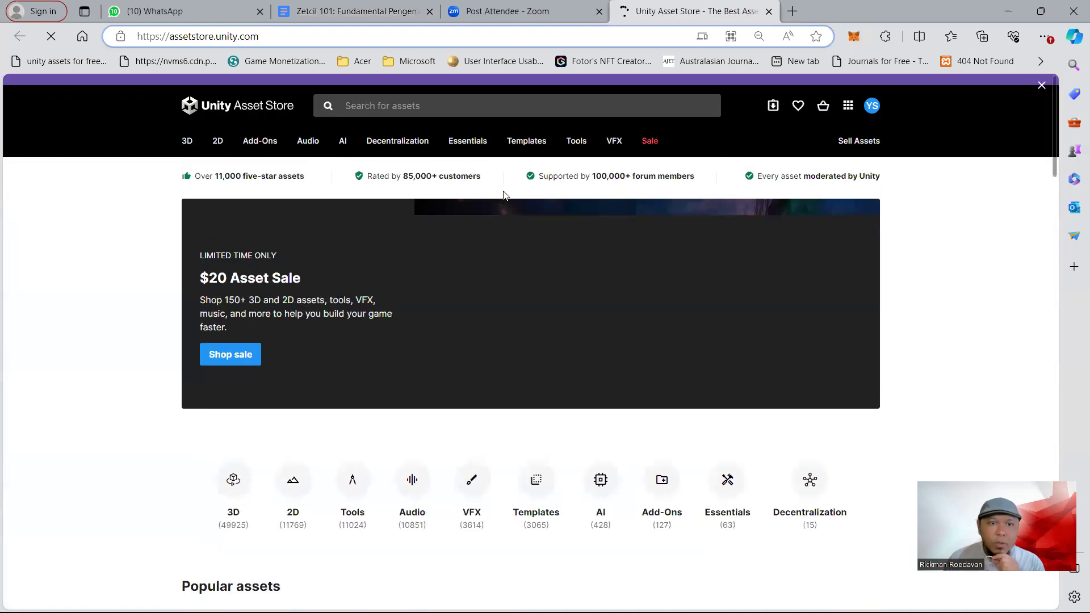
pyautogui.click(487, 119)
pyautogui.write('city')
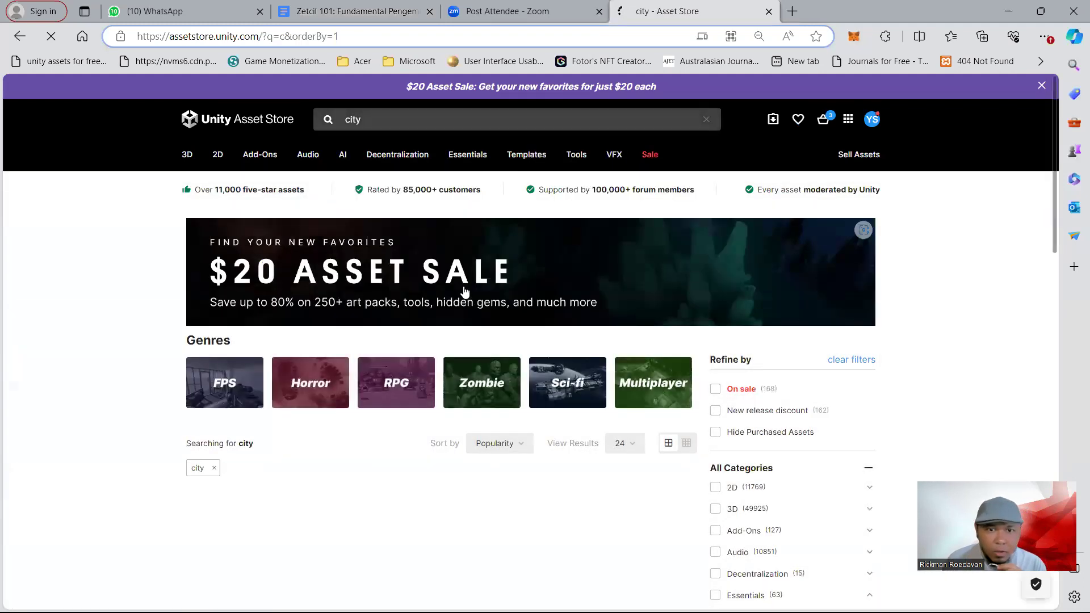
pyautogui.scroll(-3, 455, 339)
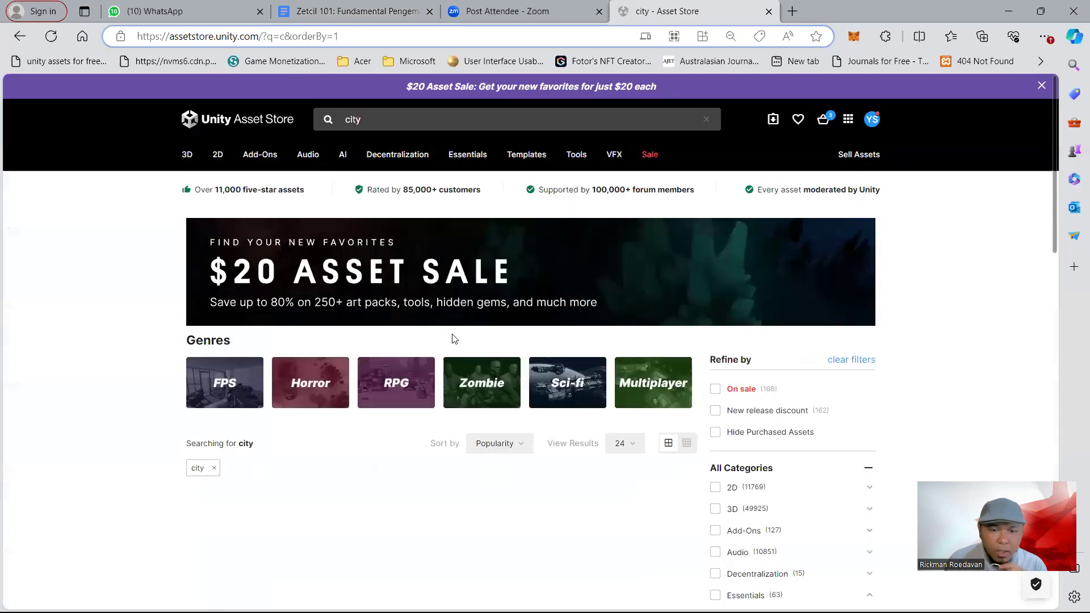
pyautogui.scroll(-4, 435, 363)
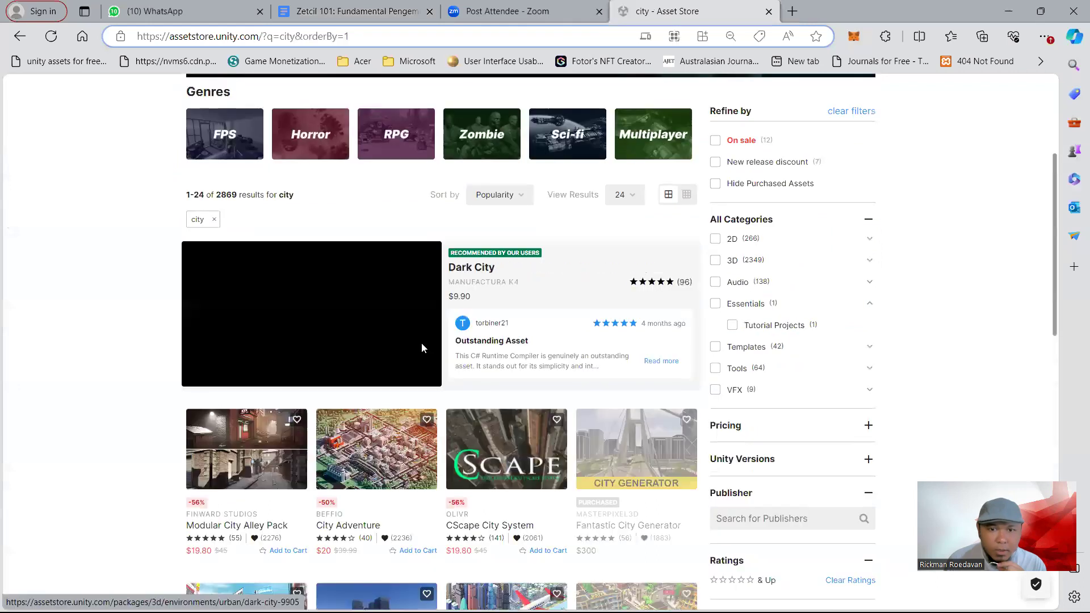
# - Sort the city results by Price (Low to High) and open the City People Lite asset page
pyautogui.scroll(-1, 422, 347)
pyautogui.scroll(1, 480, 332)
pyautogui.scroll(4, 480, 333)
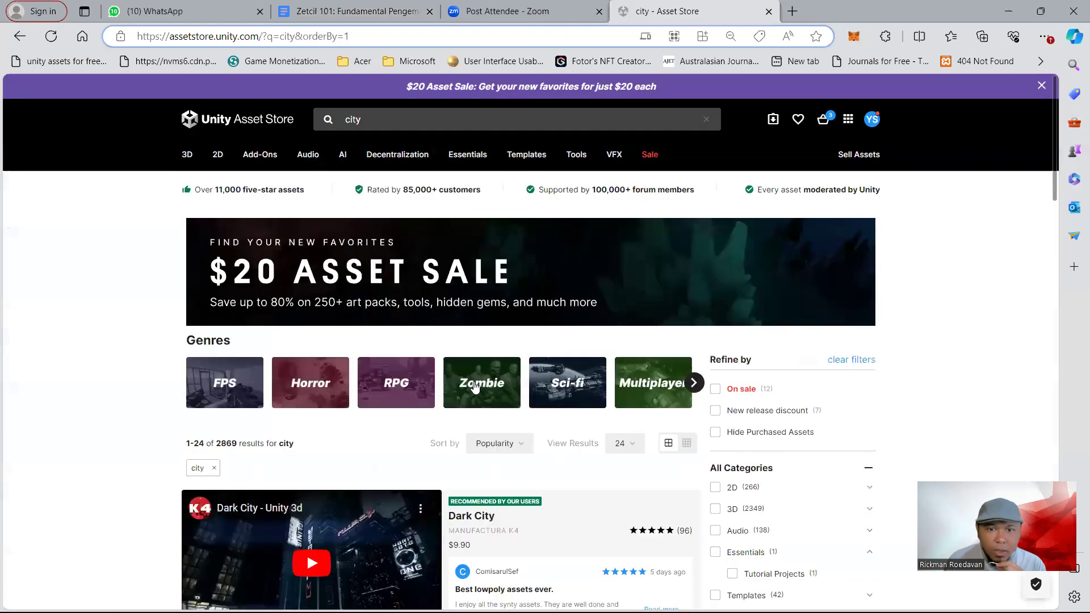
pyautogui.scroll(-3, 488, 307)
pyautogui.click(497, 282)
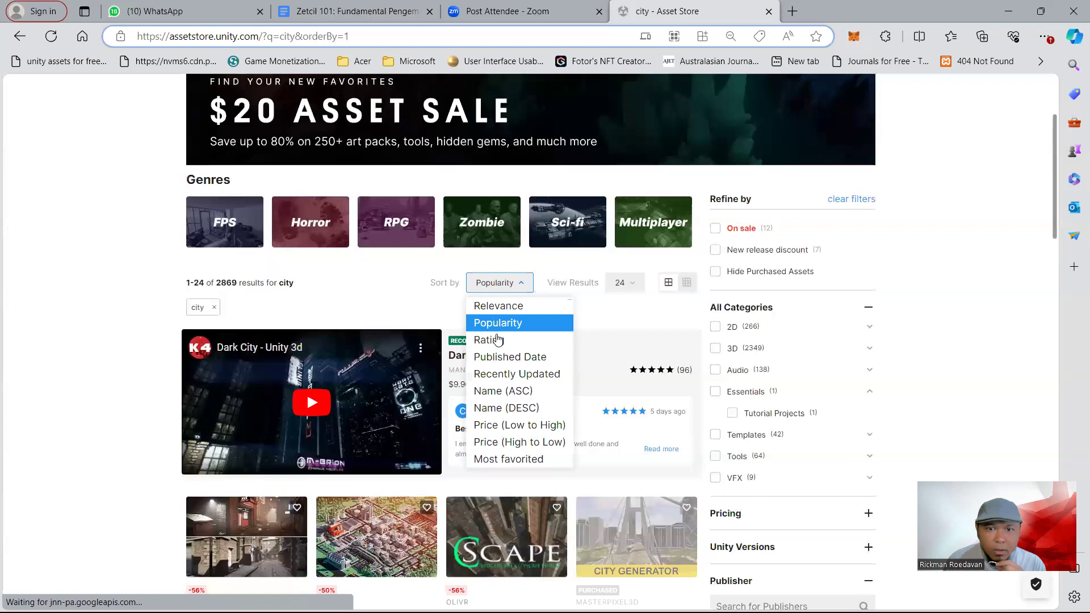
pyautogui.click(501, 427)
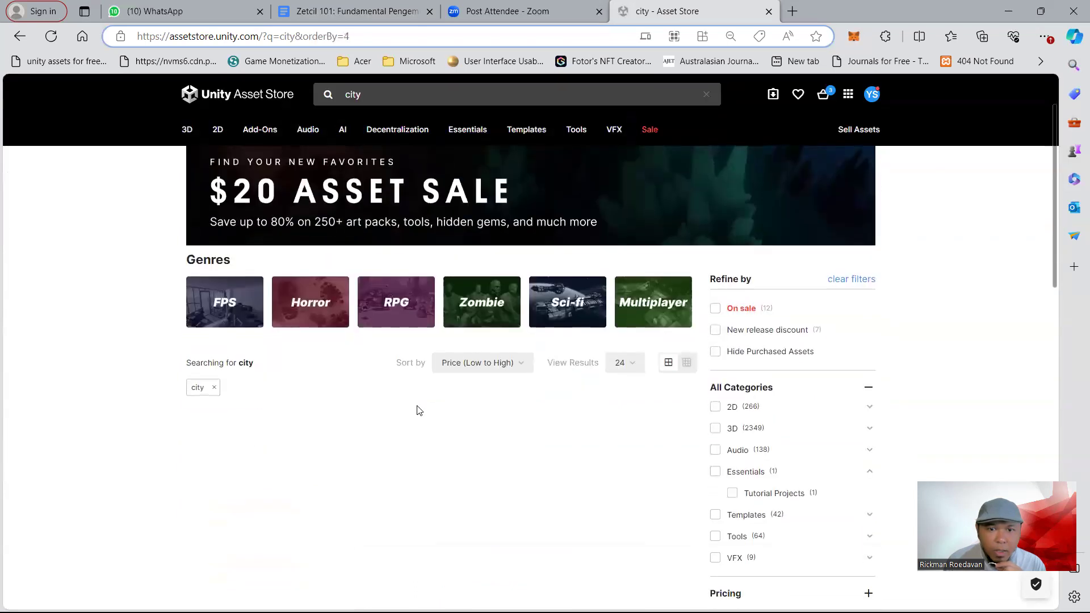
pyautogui.scroll(-4, 636, 279)
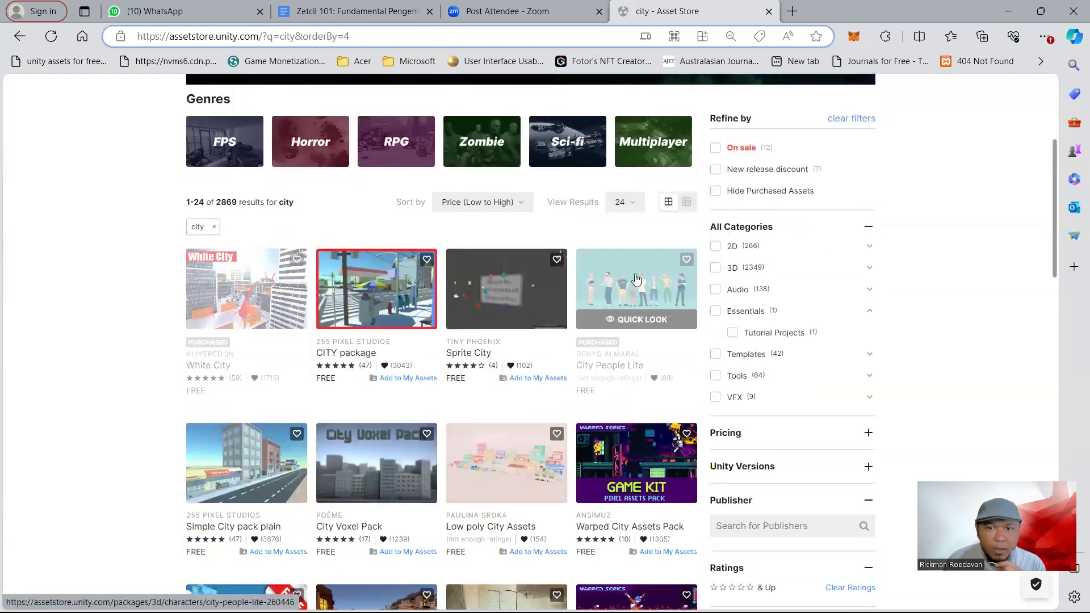
pyautogui.click(636, 278)
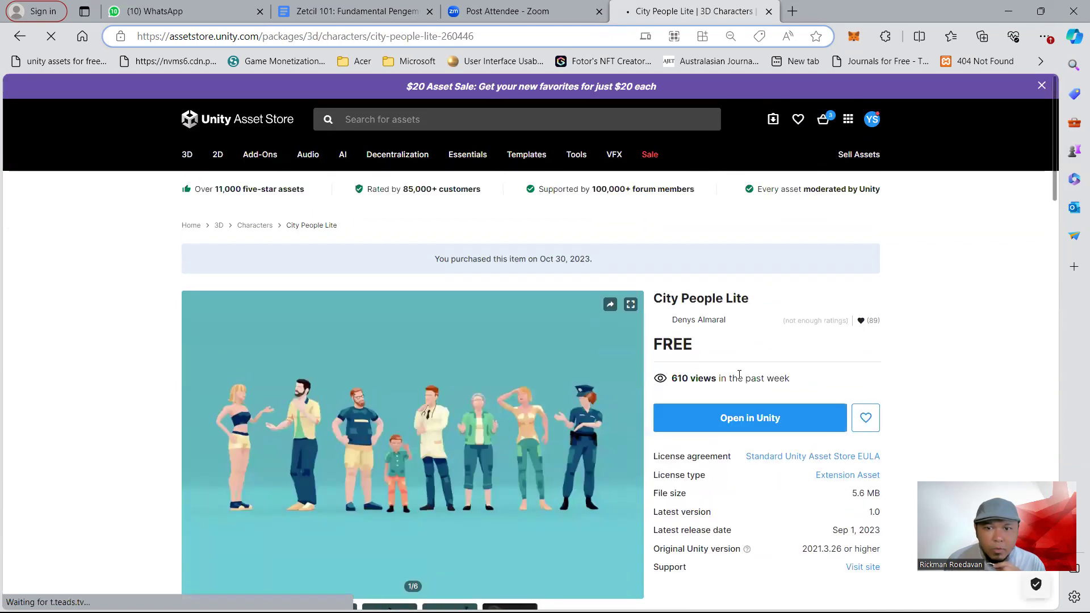
# - Open City People Lite in Unity's Package Manager, then download and import the full package into the project
pyautogui.click(761, 416)
pyautogui.click(631, 139)
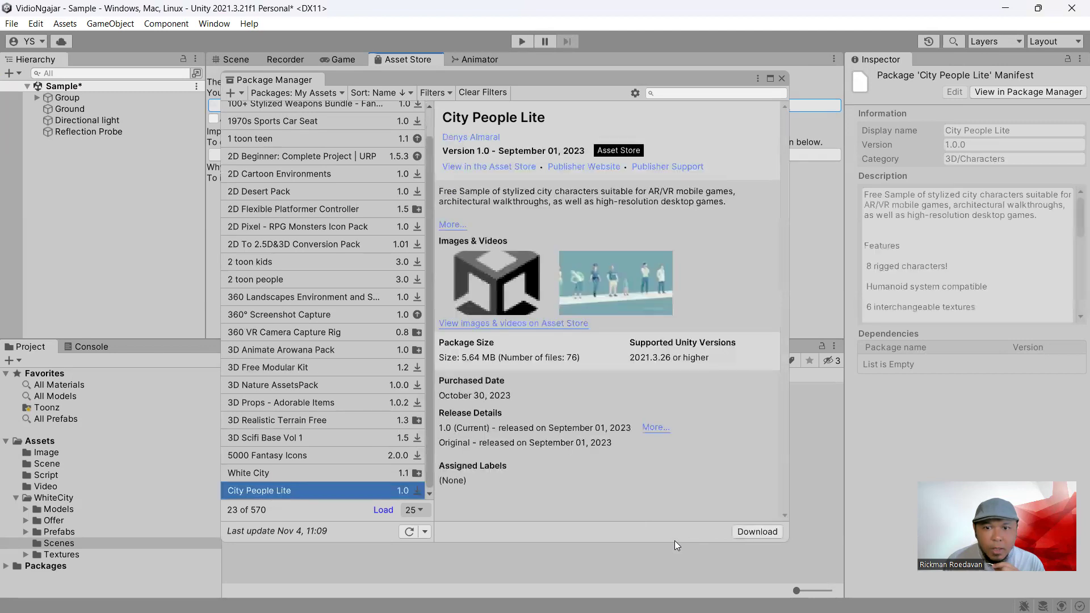
pyautogui.click(758, 532)
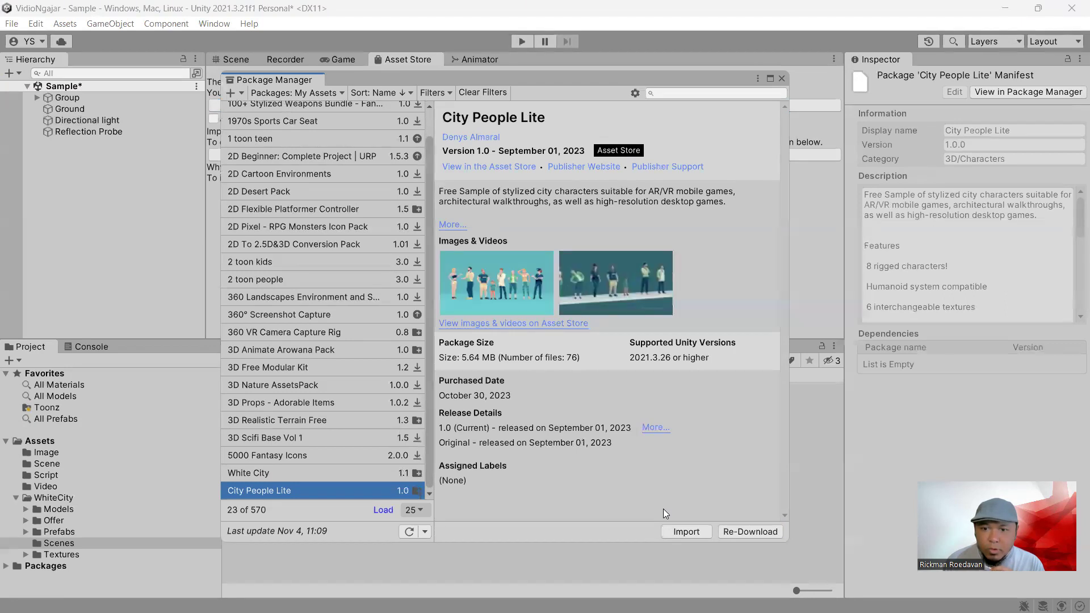
pyautogui.click(686, 532)
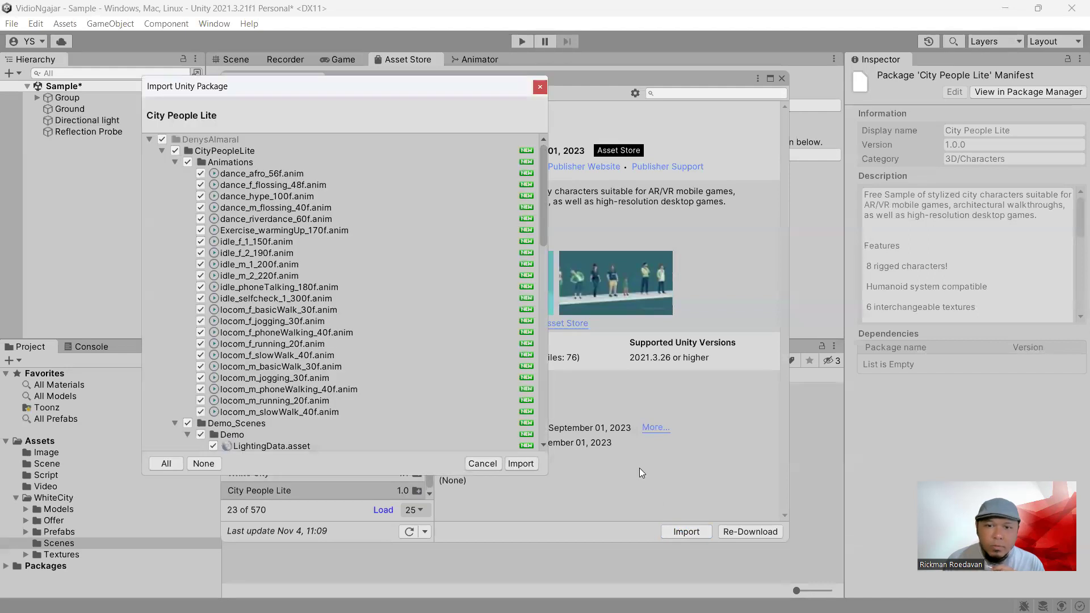
pyautogui.click(507, 463)
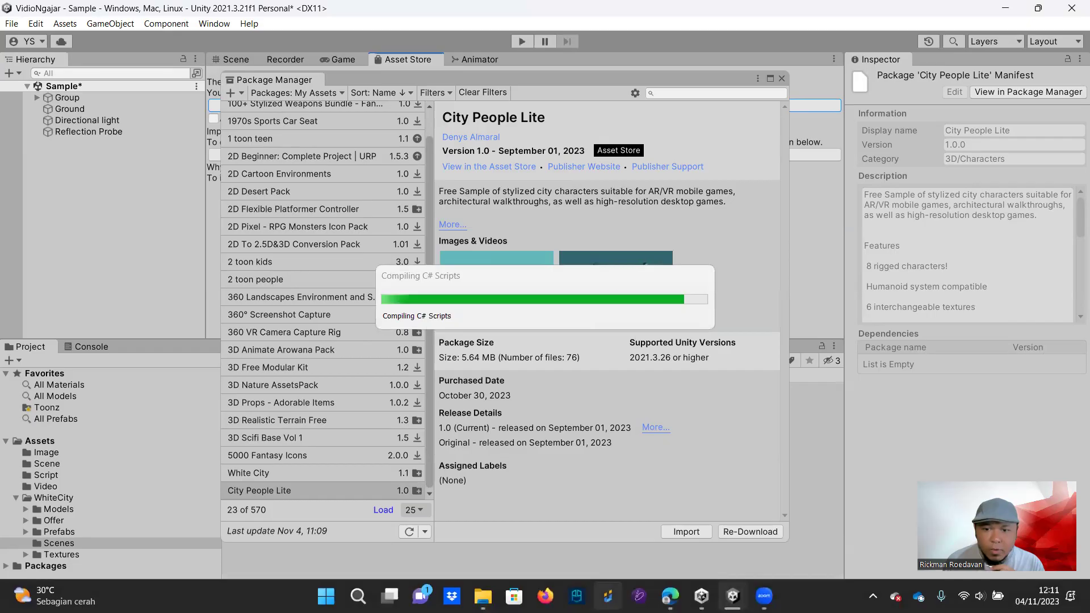
# - Switch back to the Asset Store in the browser and search for "animal"
pyautogui.click(671, 603)
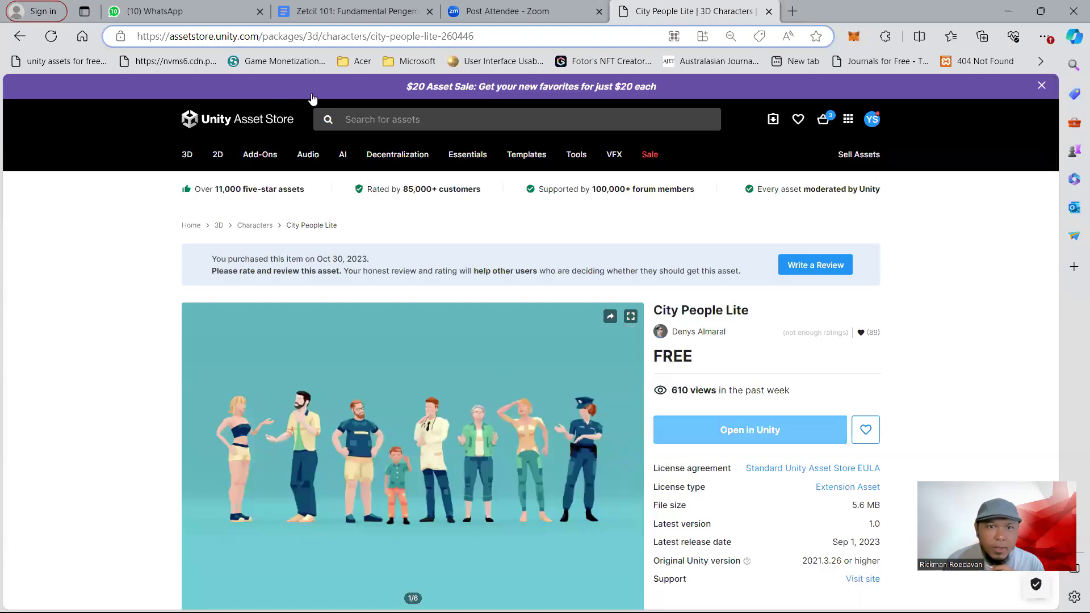
pyautogui.click(409, 119)
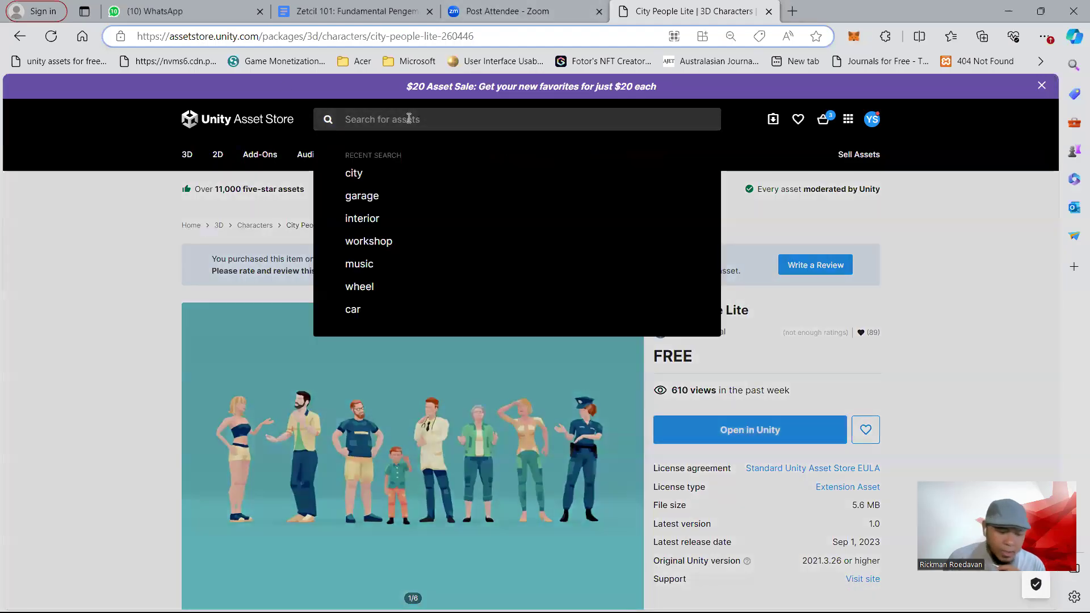
pyautogui.write('animal')
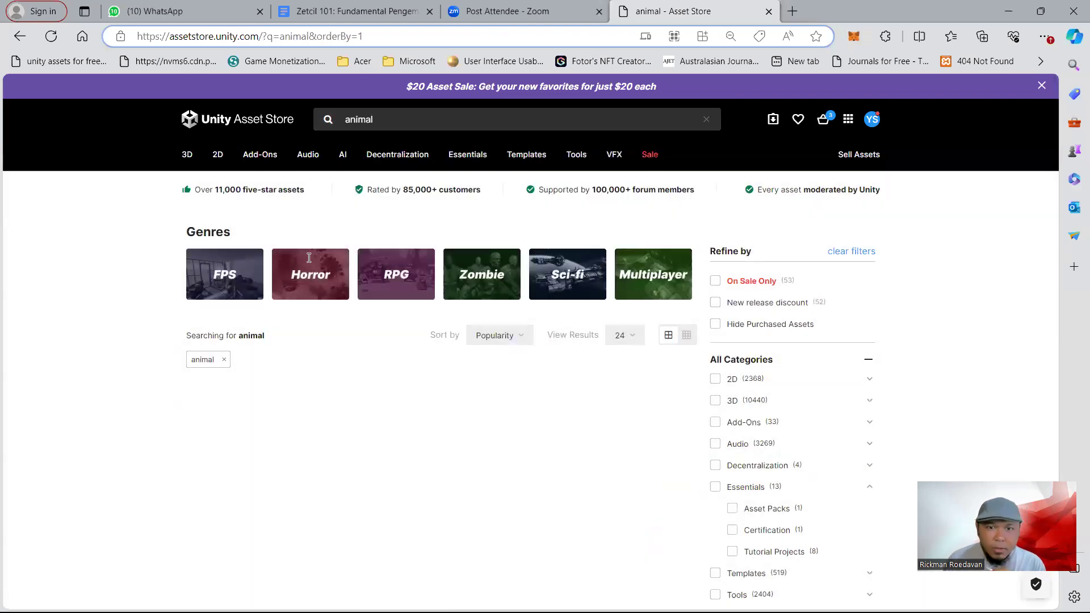
pyautogui.scroll(-3, 486, 338)
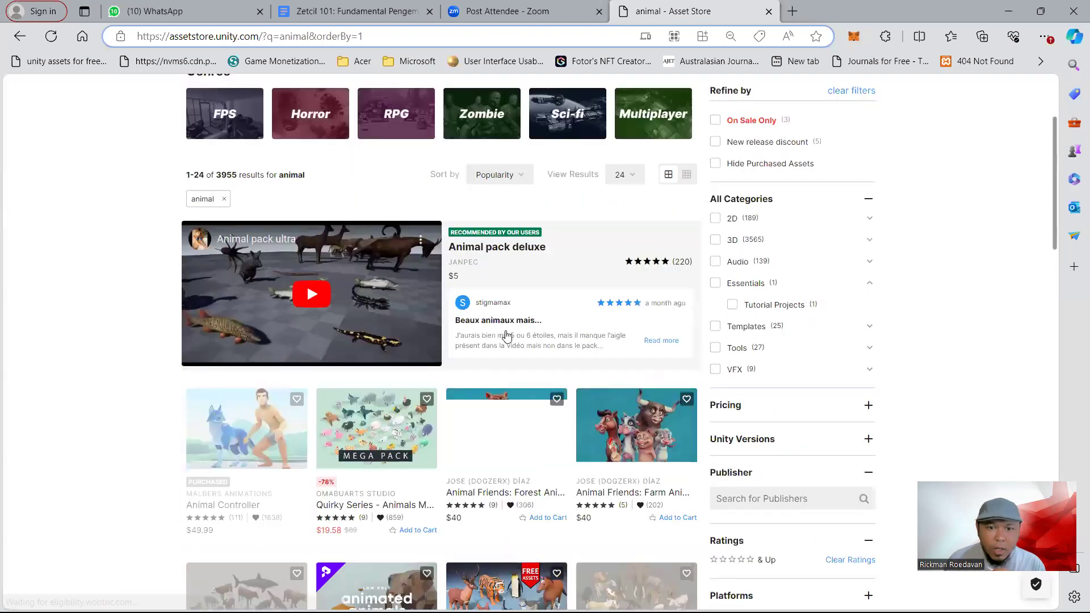
# - Sort the animal results by Price (Low to High) and open the Farm Animals Set asset page
pyautogui.scroll(1, 502, 327)
pyautogui.scroll(2, 502, 322)
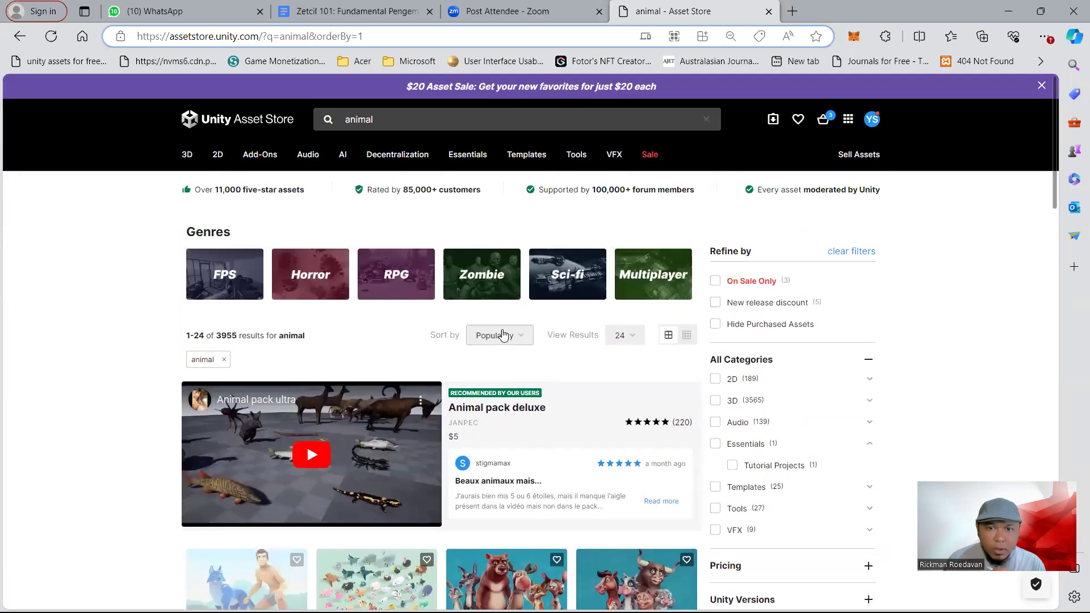
pyautogui.click(503, 335)
pyautogui.click(510, 479)
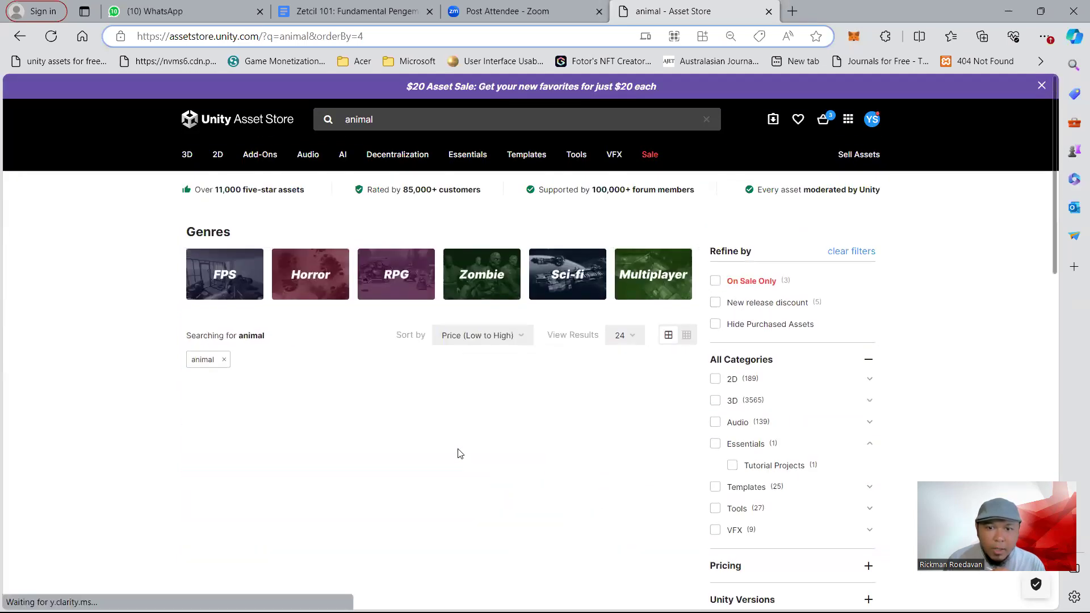
pyautogui.scroll(-3, 423, 406)
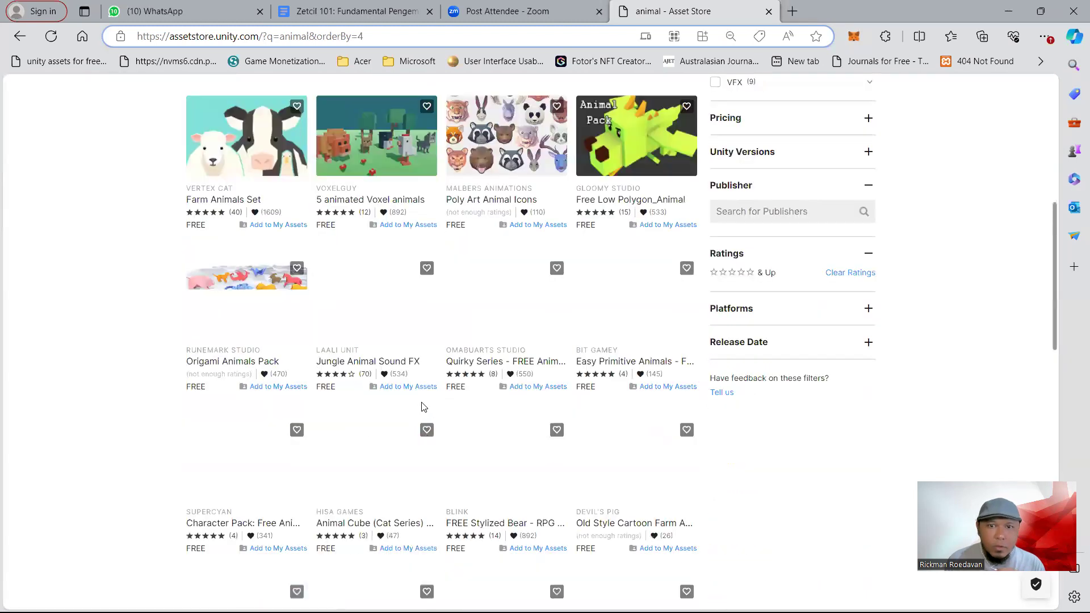
pyautogui.scroll(4, 432, 392)
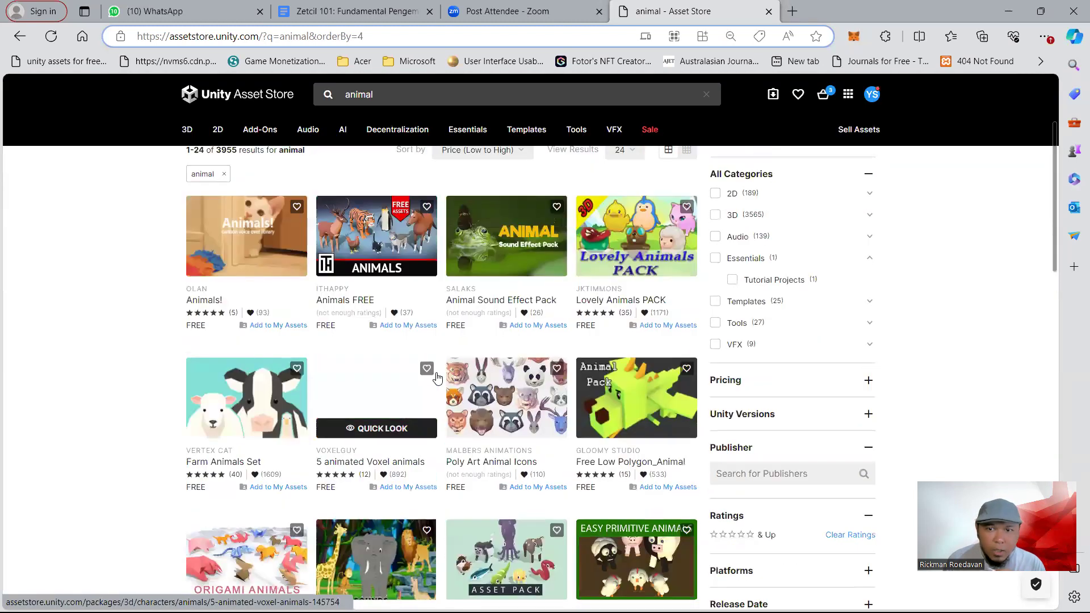
pyautogui.click(258, 403)
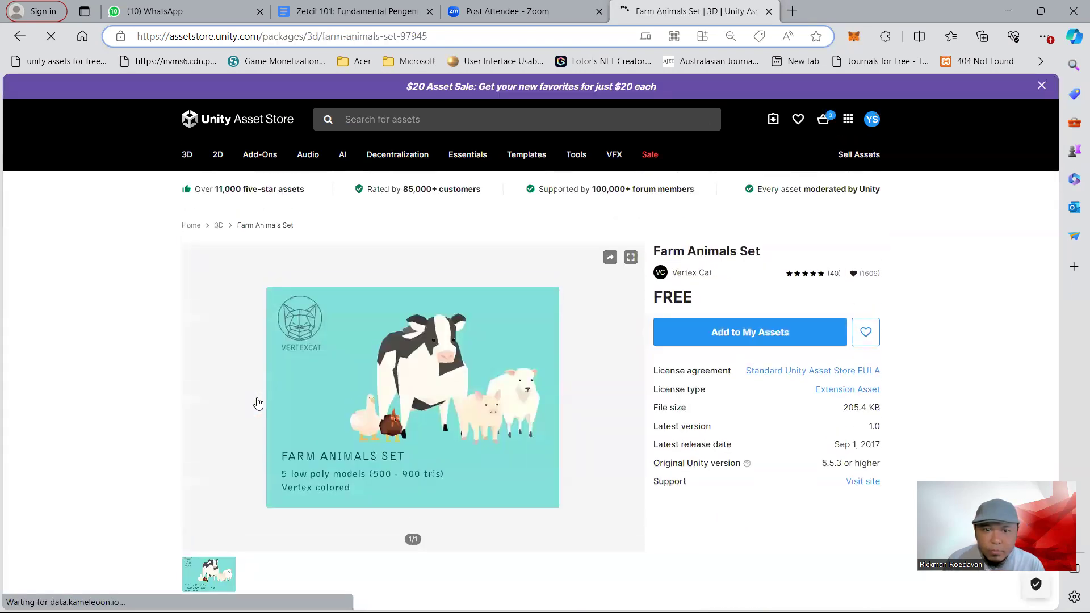
# - Add the Farm Animals Set to My Assets, accept the Asset Store terms, and open the asset in the Unity Editor
pyautogui.scroll(-3, 420, 452)
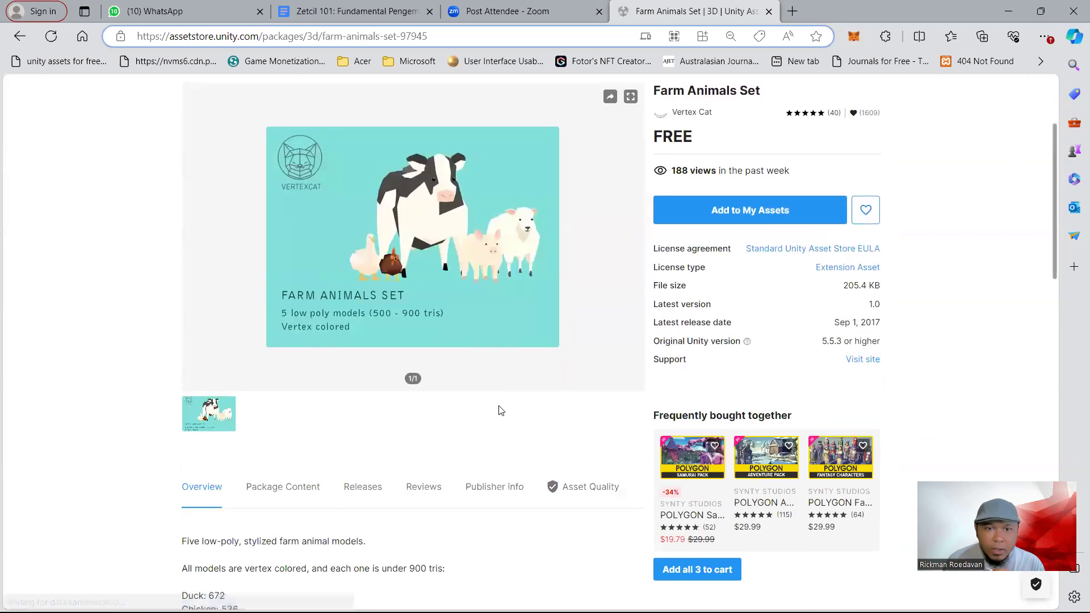
pyautogui.click(721, 212)
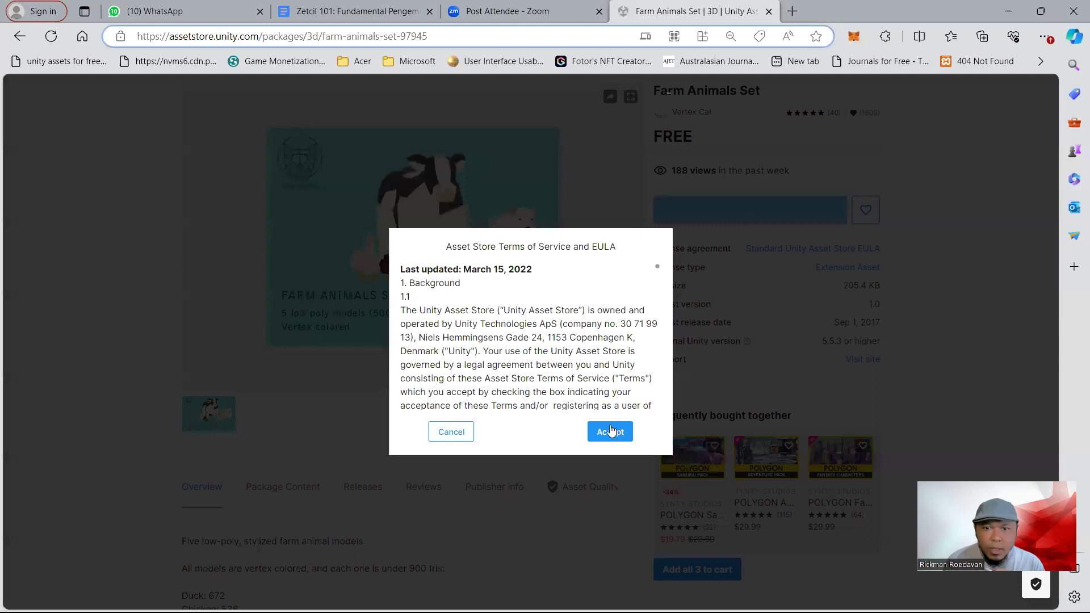
pyautogui.click(608, 427)
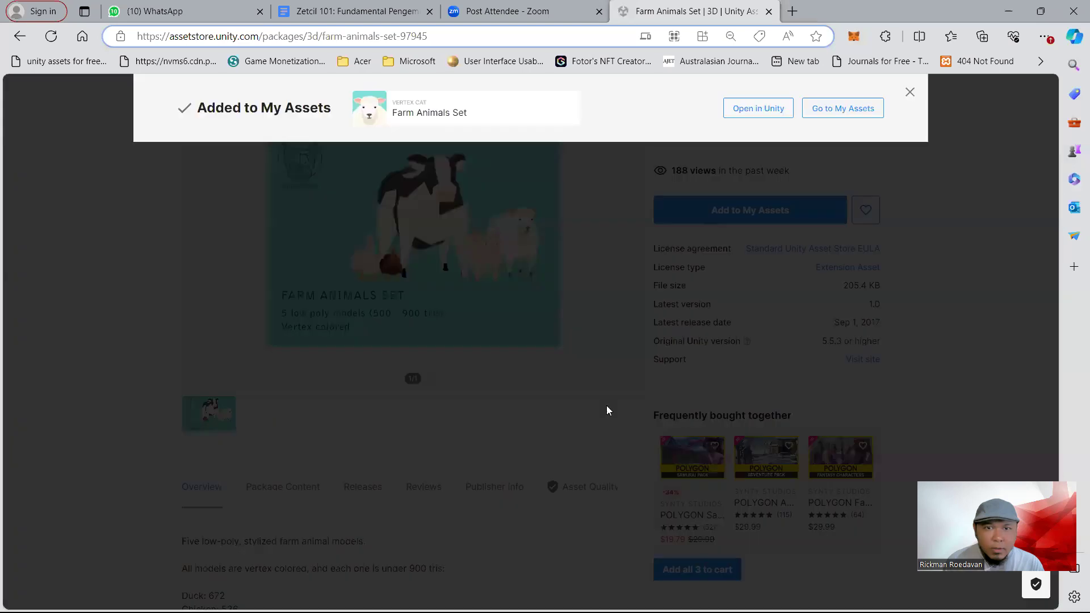
pyautogui.click(740, 111)
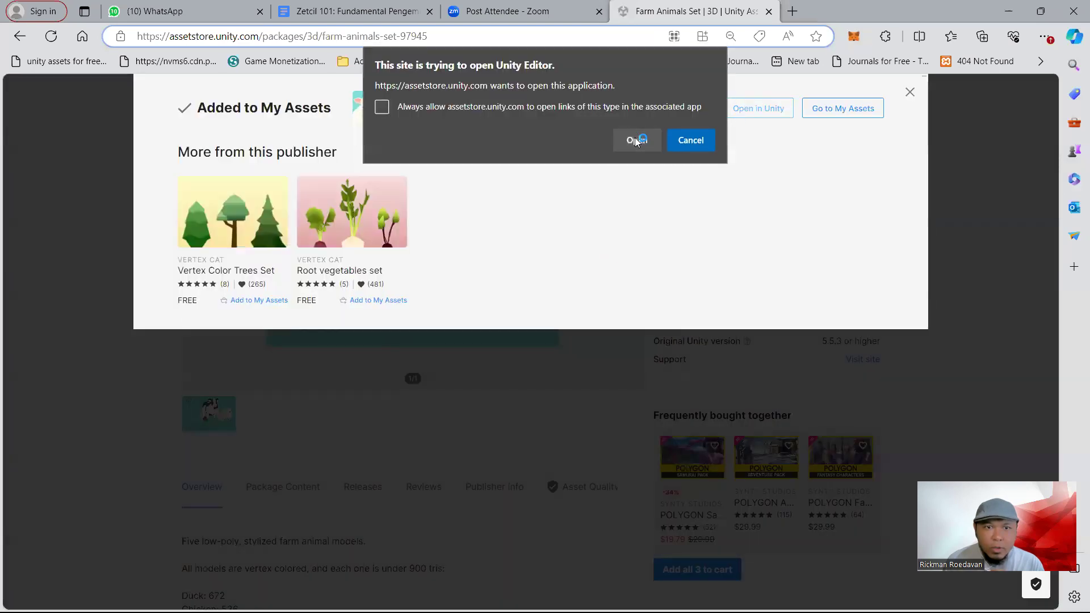
pyautogui.click(635, 137)
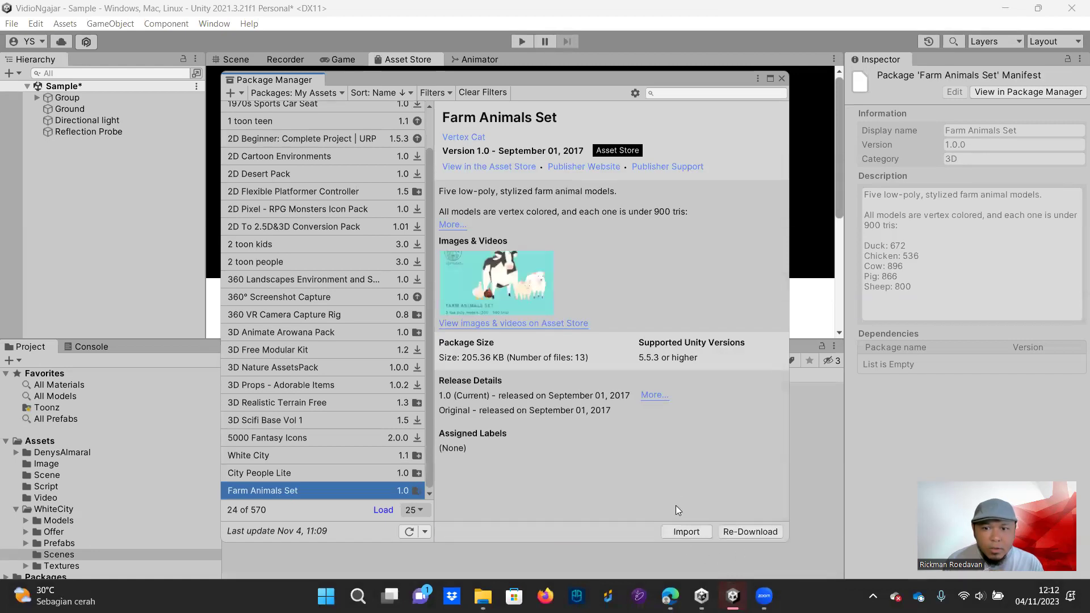
# - Import the full Farm Animals Set package into the project and close the Package Manager
pyautogui.click(687, 531)
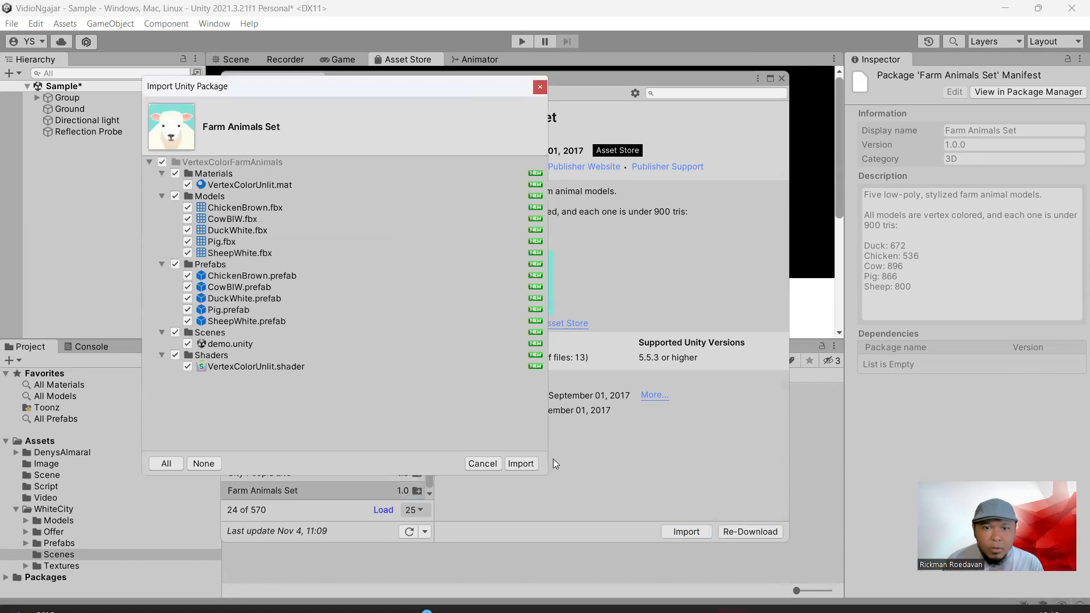
pyautogui.click(518, 461)
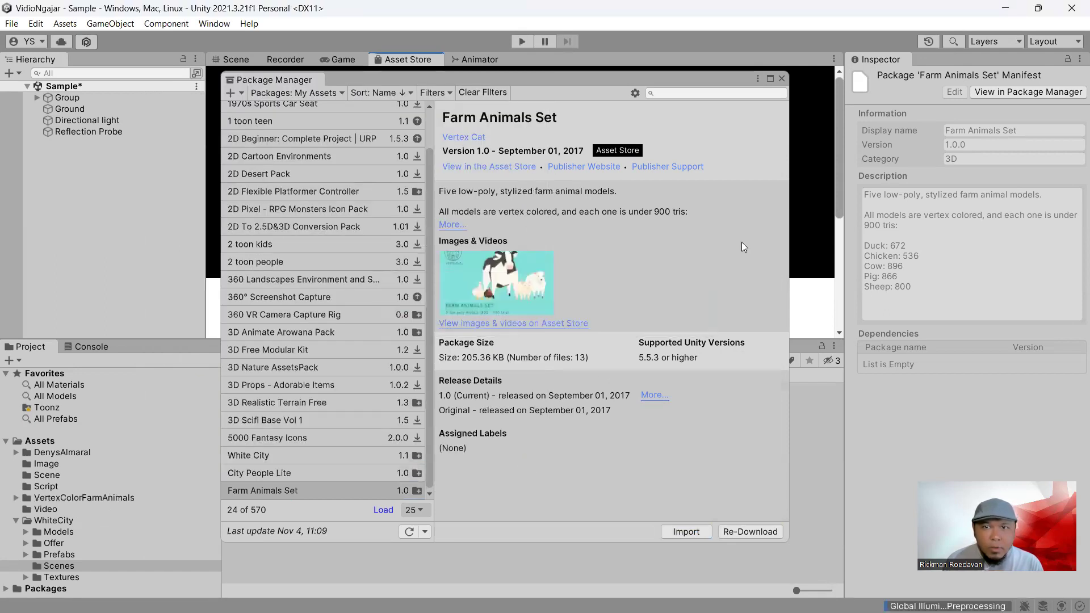
pyautogui.click(781, 78)
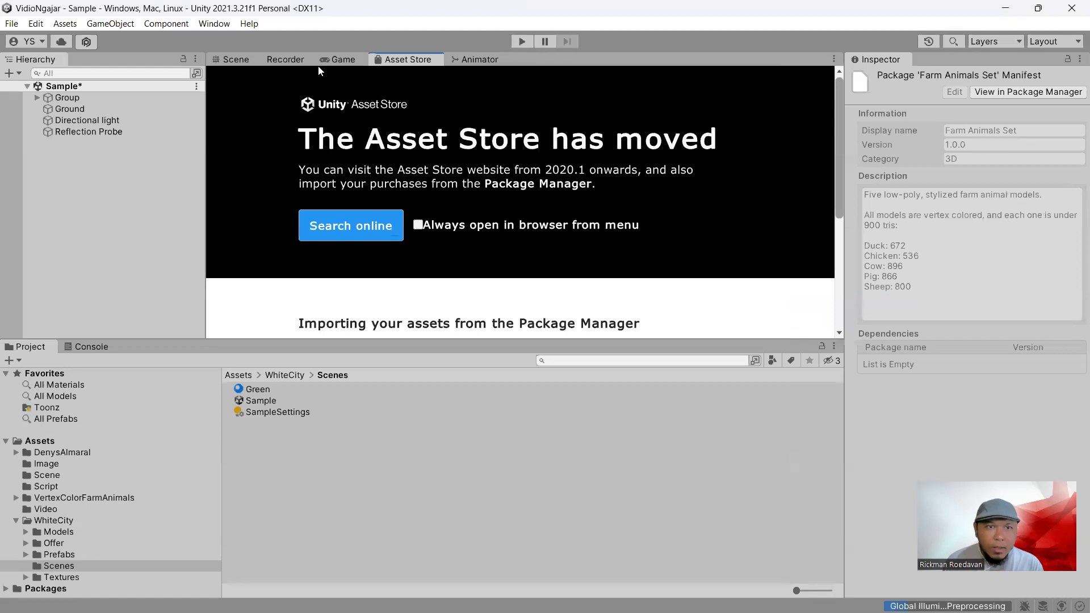
# - Place the CowBlW prefab from VertexColorFarmAnimals/Prefabs on the open ground between the city buildings in the Scene view
pyautogui.click(236, 60)
pyautogui.moveTo(498, 230); pyautogui.dragTo(364, 298, button='right')
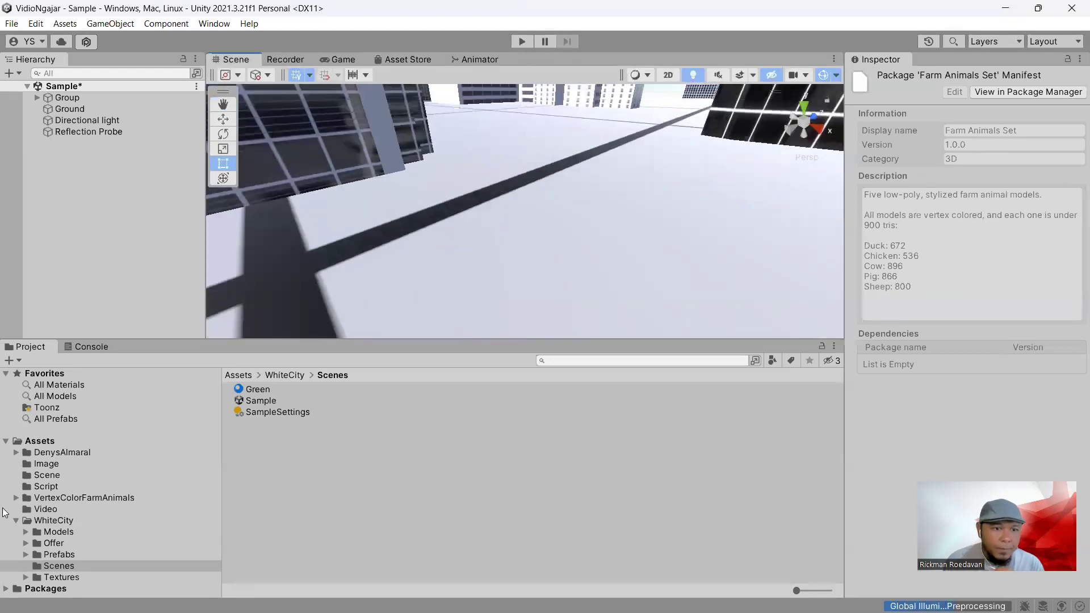
pyautogui.click(62, 453)
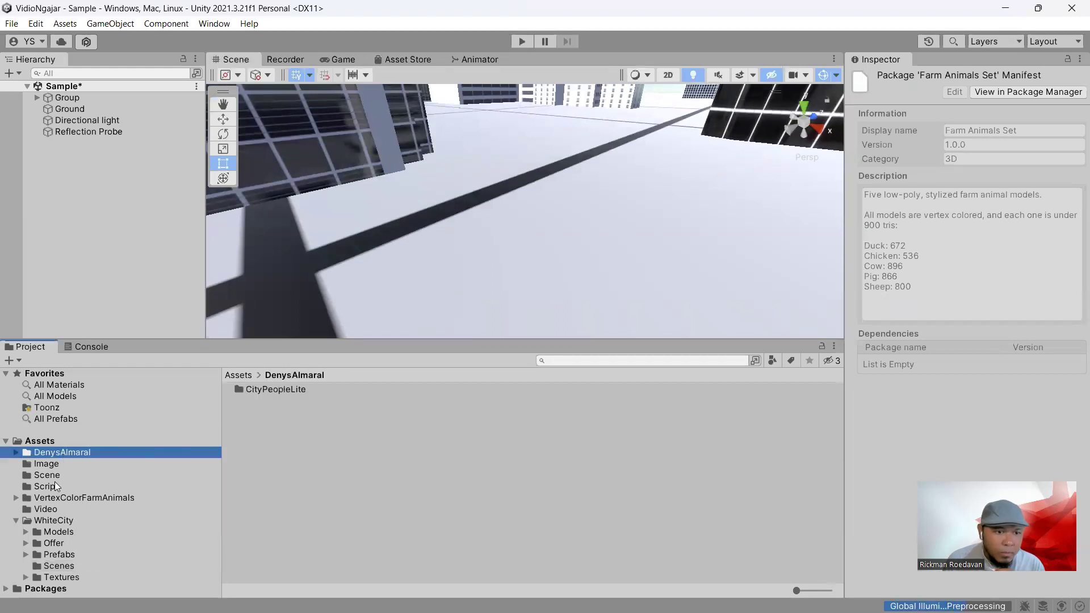
pyautogui.click(16, 499)
pyautogui.click(59, 532)
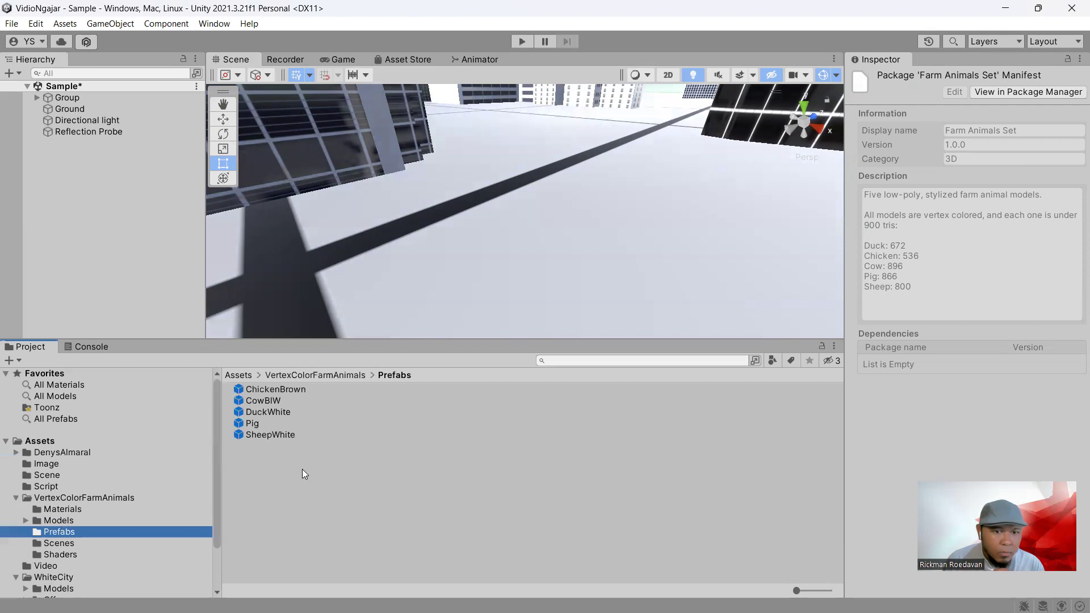
pyautogui.click(272, 432)
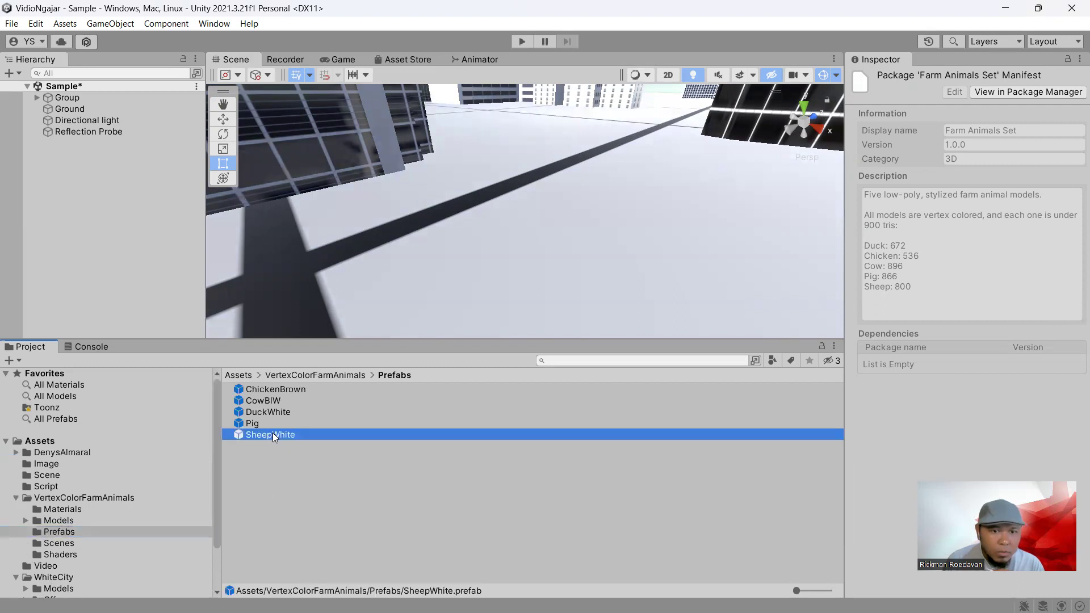
pyautogui.moveTo(263, 400); pyautogui.dragTo(433, 257)
# - Rotate the cow about its vertical axis to a Y rotation of about 64.4°
pyautogui.click(229, 130)
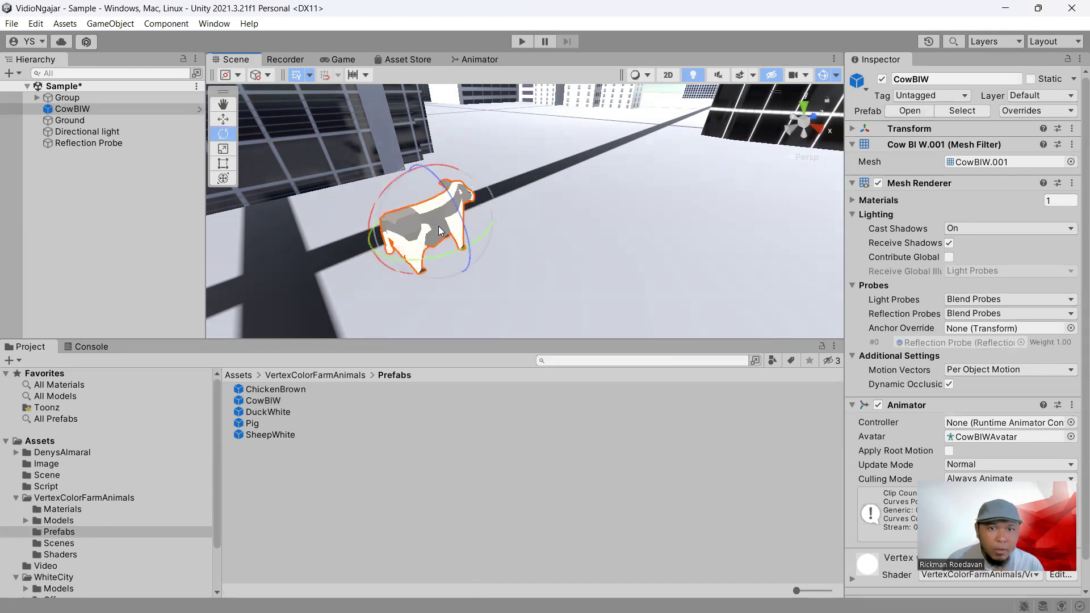
pyautogui.moveTo(370, 238); pyautogui.dragTo(476, 250)
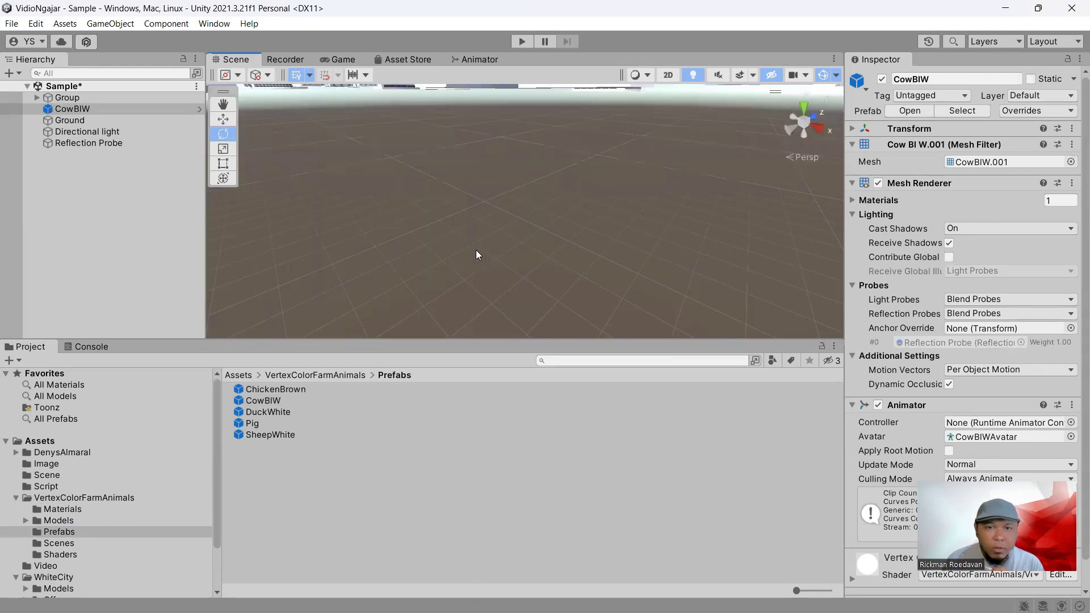
pyautogui.moveTo(476, 250); pyautogui.dragTo(500, 235, button='middle')
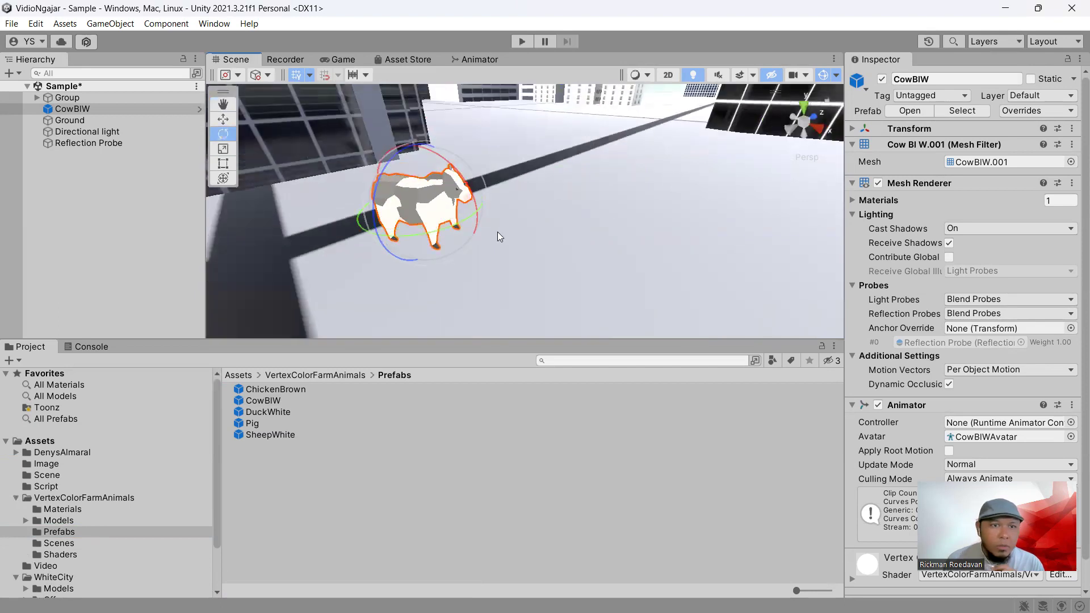
# - Create a cube in the scene and copy the cow's Transform component
pyautogui.click(124, 25)
pyautogui.moveTo(292, 87)
pyautogui.click(345, 83)
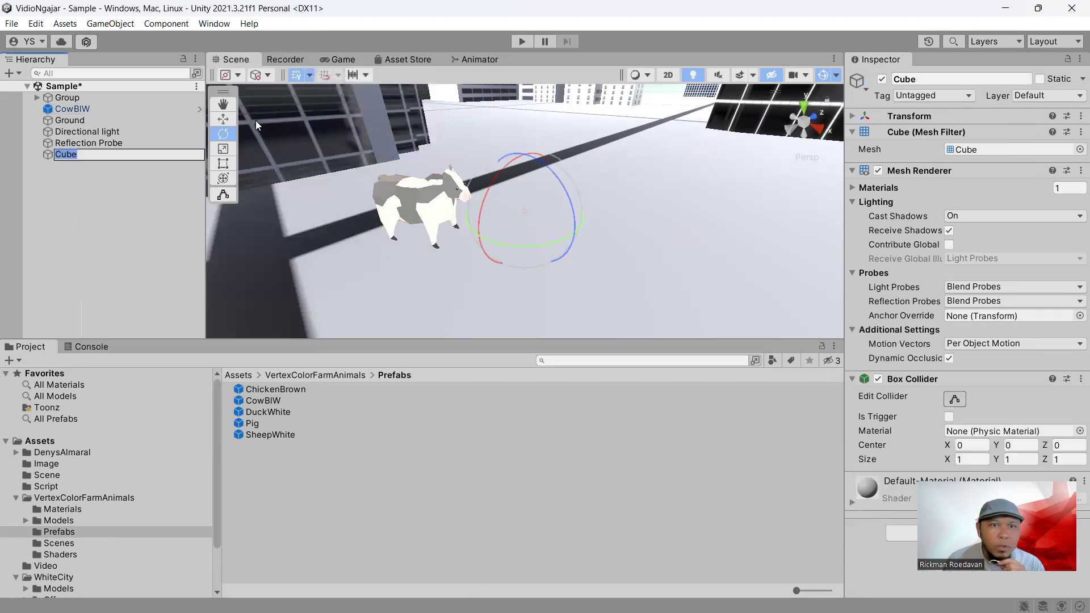
pyautogui.click(129, 109)
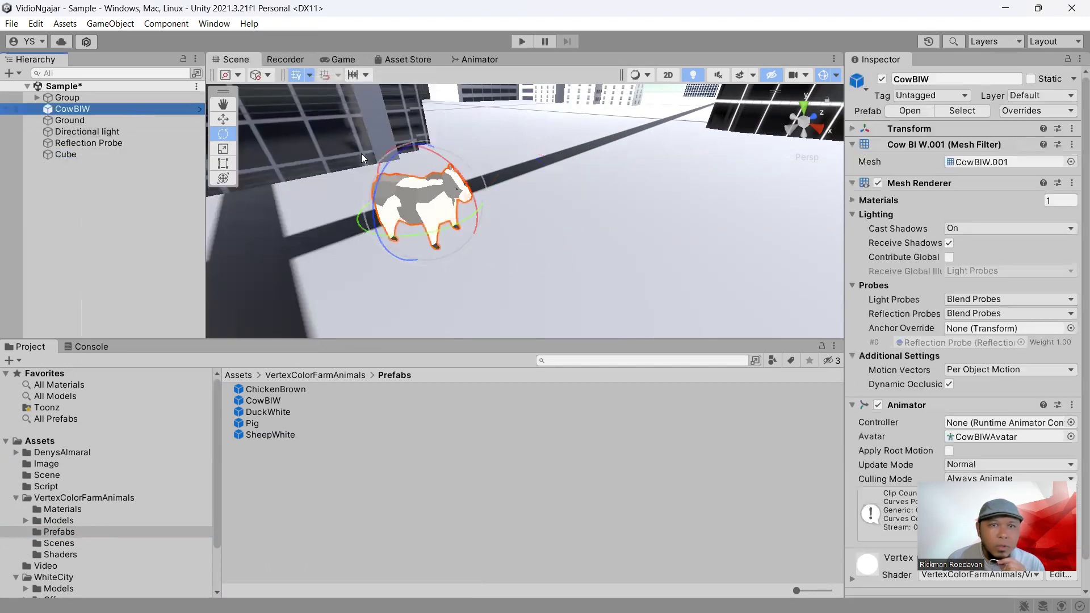
pyautogui.click(1072, 129)
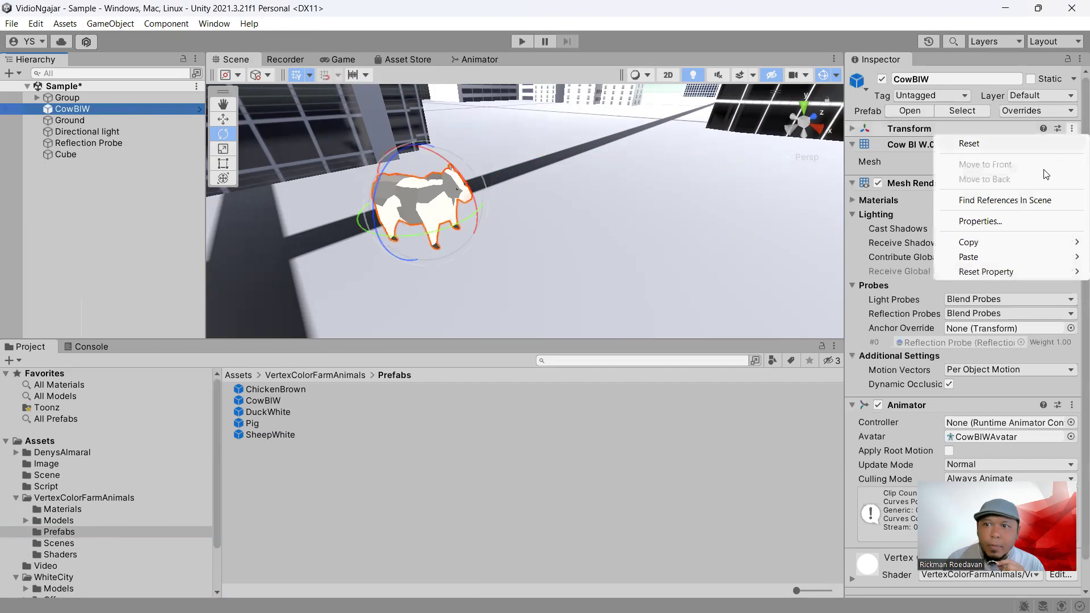
pyautogui.moveTo(998, 246)
pyautogui.click(859, 307)
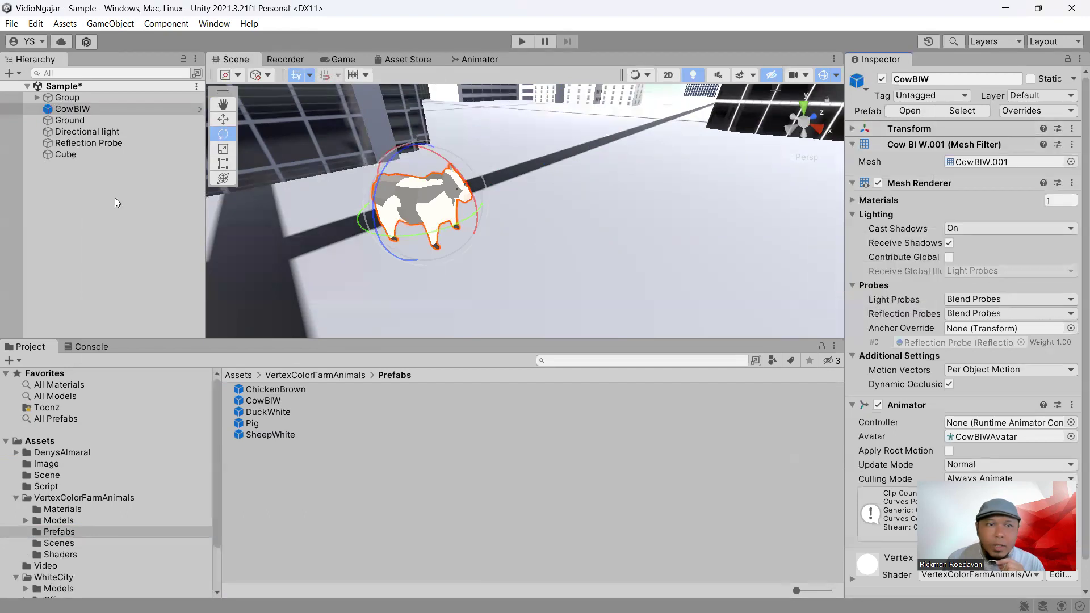
# - Paste the copied Transform component values onto the cube and expand its Transform settings
pyautogui.click(121, 157)
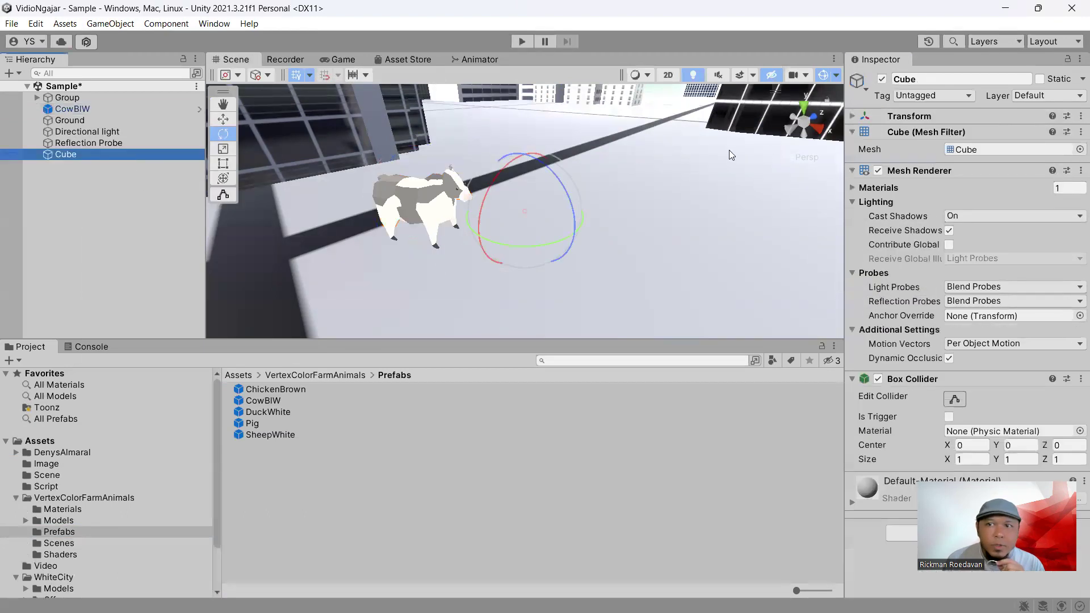
pyautogui.click(1081, 116)
pyautogui.moveTo(995, 244)
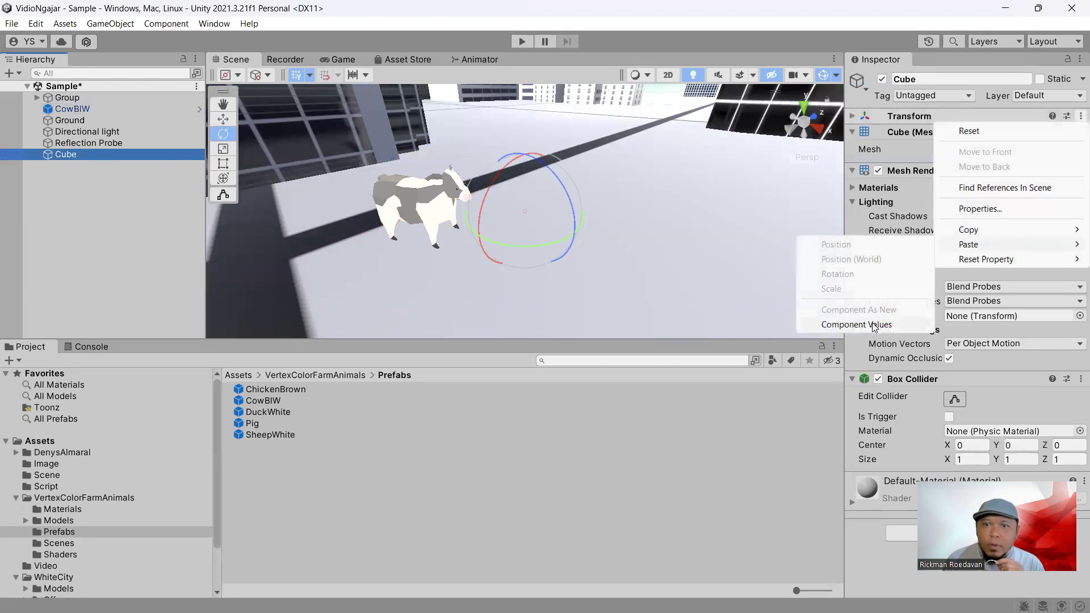
pyautogui.click(874, 328)
pyautogui.click(852, 116)
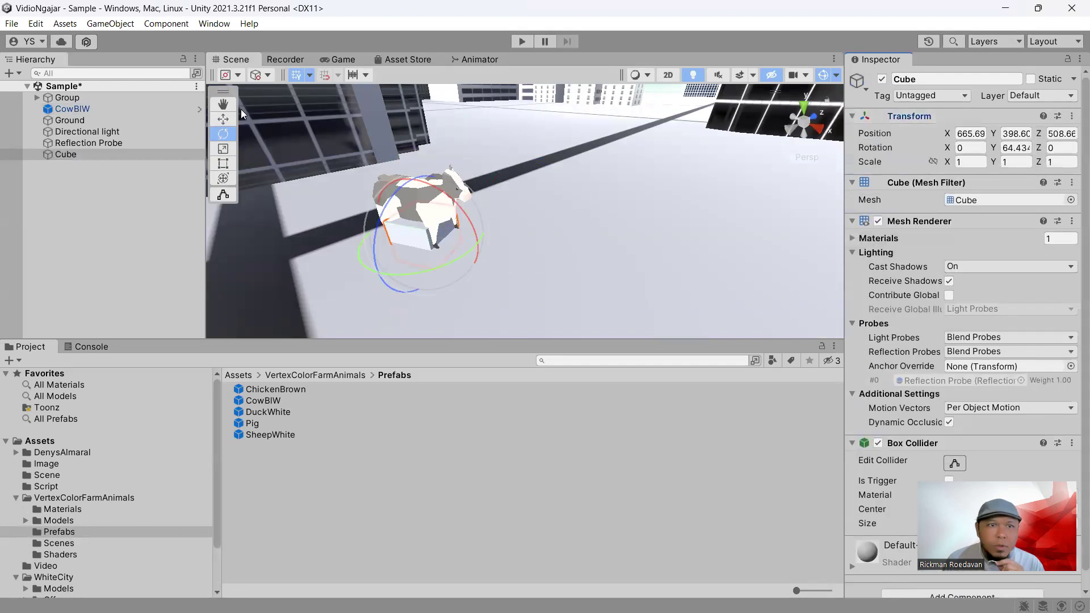
# - Raise the cube to a Y position of about 399.17 beside the cow's body, and delete the cube
pyautogui.click(222, 118)
pyautogui.moveTo(404, 170); pyautogui.dragTo(401, 158)
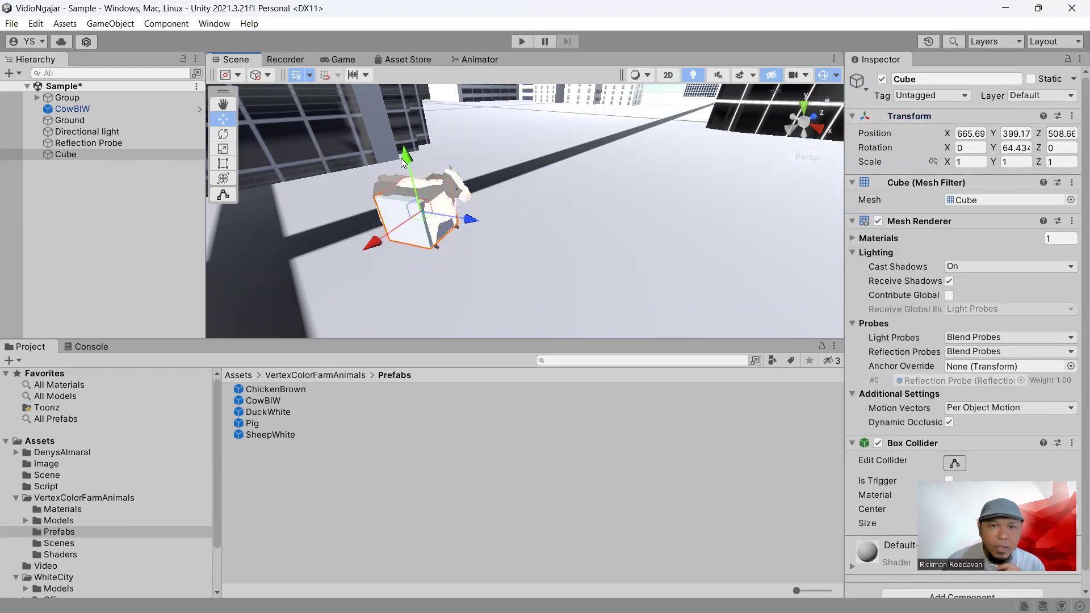
pyautogui.press('Delete')
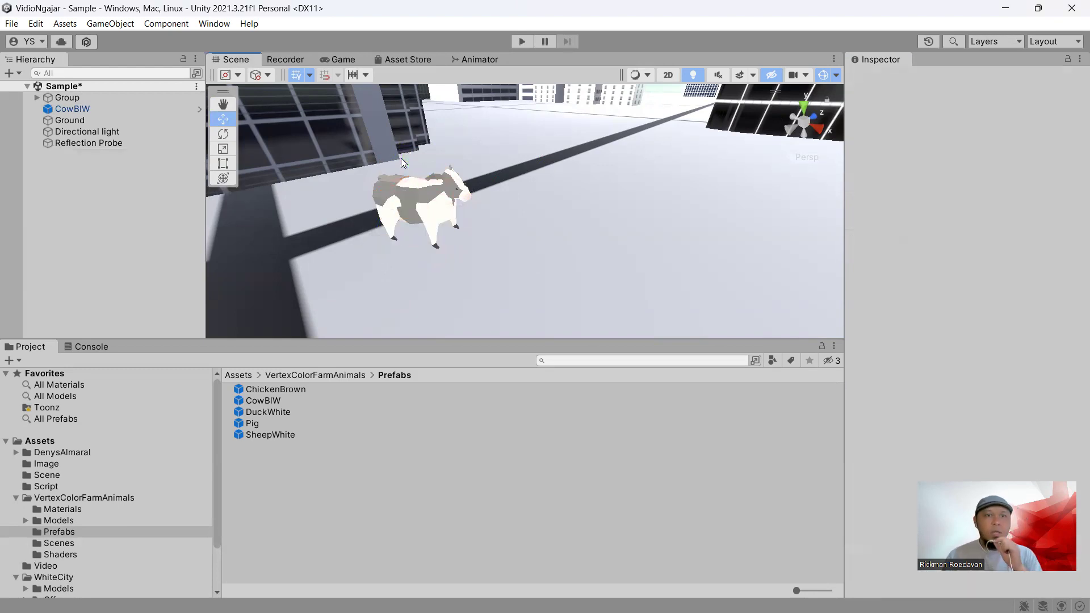
# - Move CowBlW below Reflection Probe in the scene hierarchy and review its components
pyautogui.moveTo(91, 109); pyautogui.dragTo(97, 150)
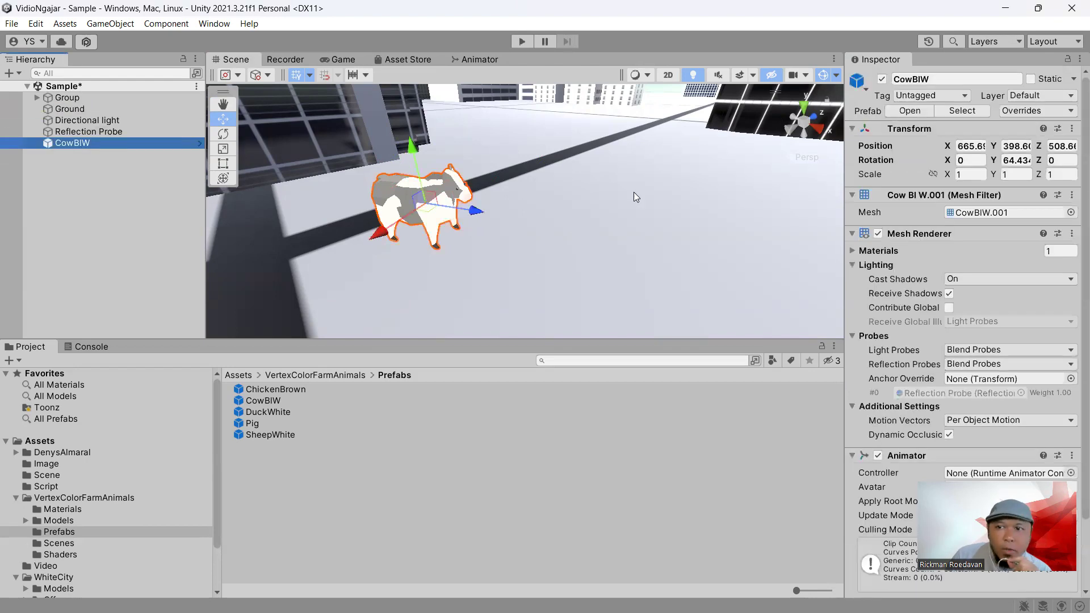
pyautogui.scroll(-3, 945, 331)
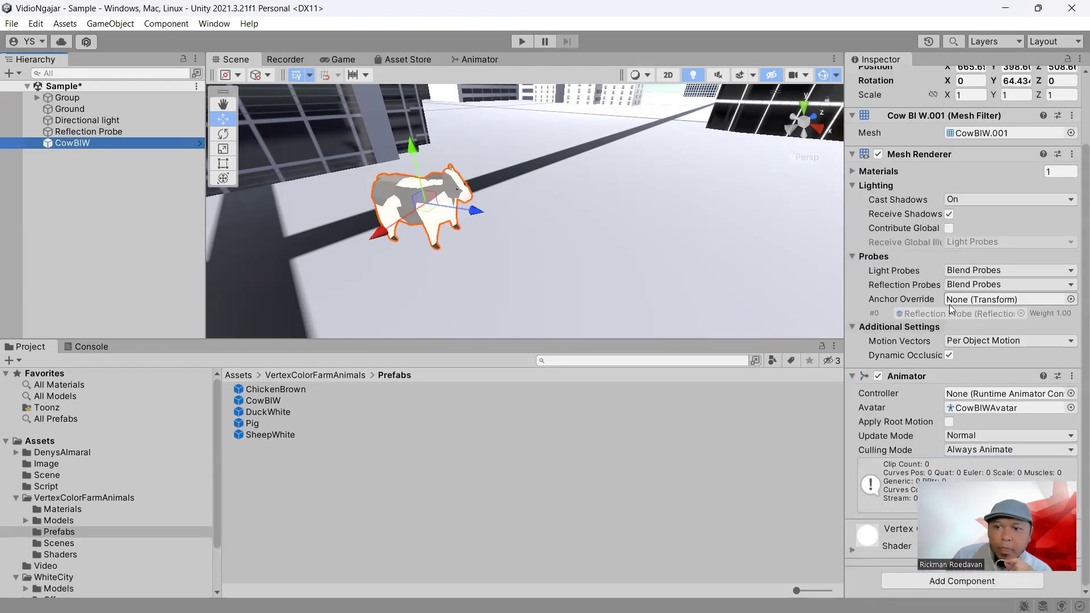
# - Look through the VertexColorFarmAnimals subfolders, including Models and Prefabs, to see what the animal package contains
pyautogui.click(26, 520)
pyautogui.click(61, 499)
pyautogui.click(67, 508)
pyautogui.click(71, 519)
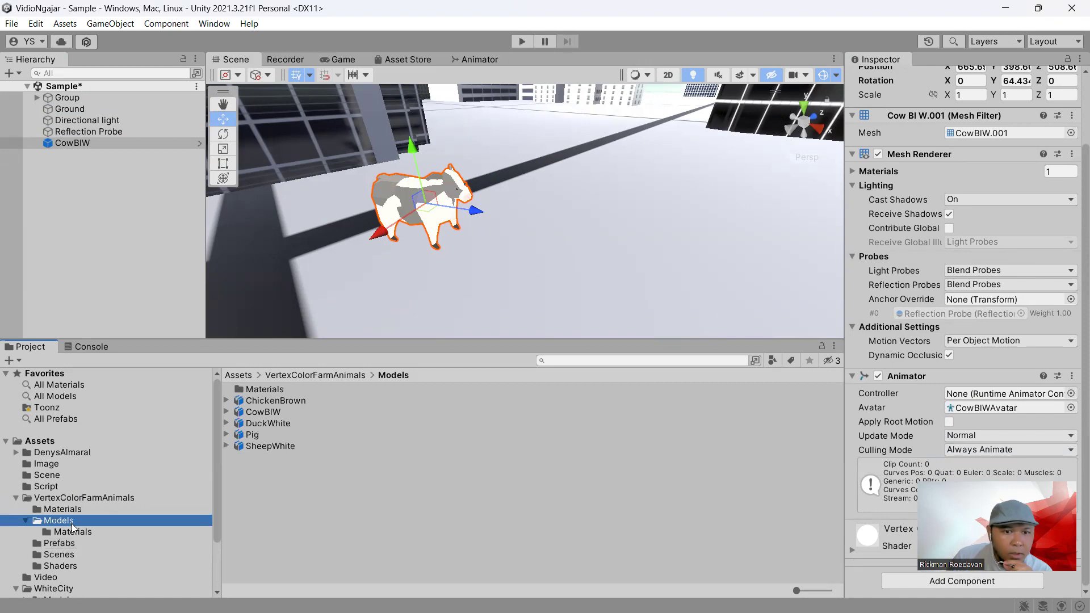
pyautogui.click(72, 531)
pyautogui.press('Down')
pyautogui.press('Down')
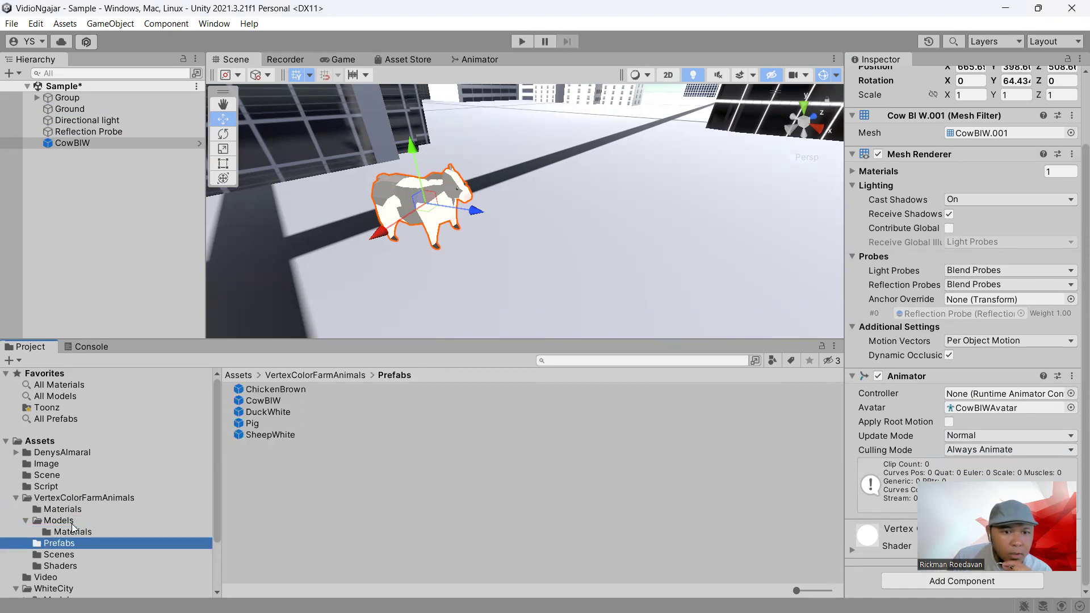
pyautogui.press('Down')
pyautogui.press('Up')
pyautogui.press('Up')
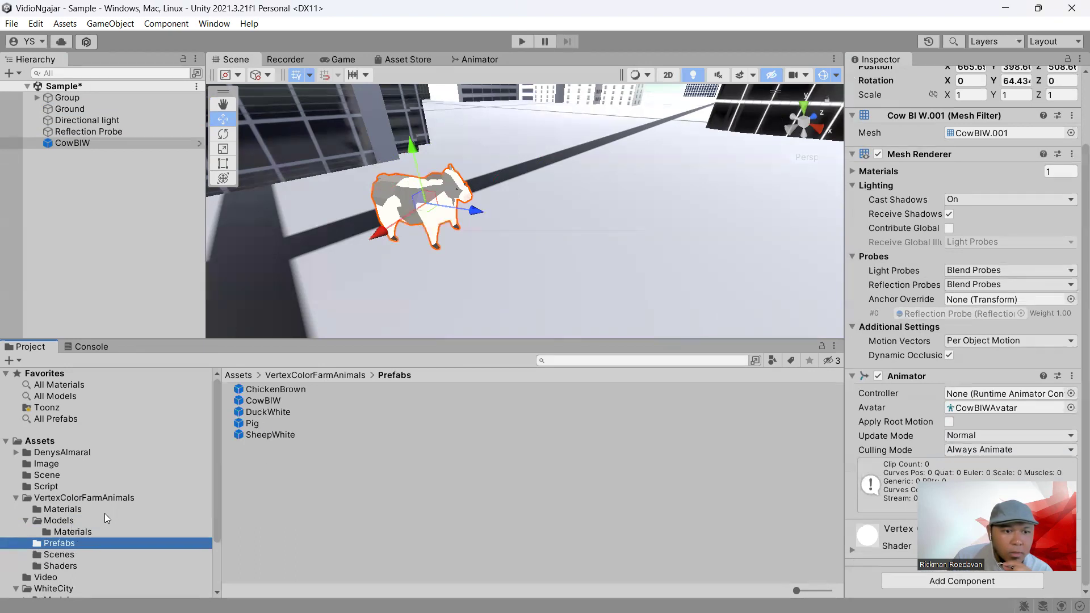
pyautogui.press('Up')
pyautogui.press('Up')
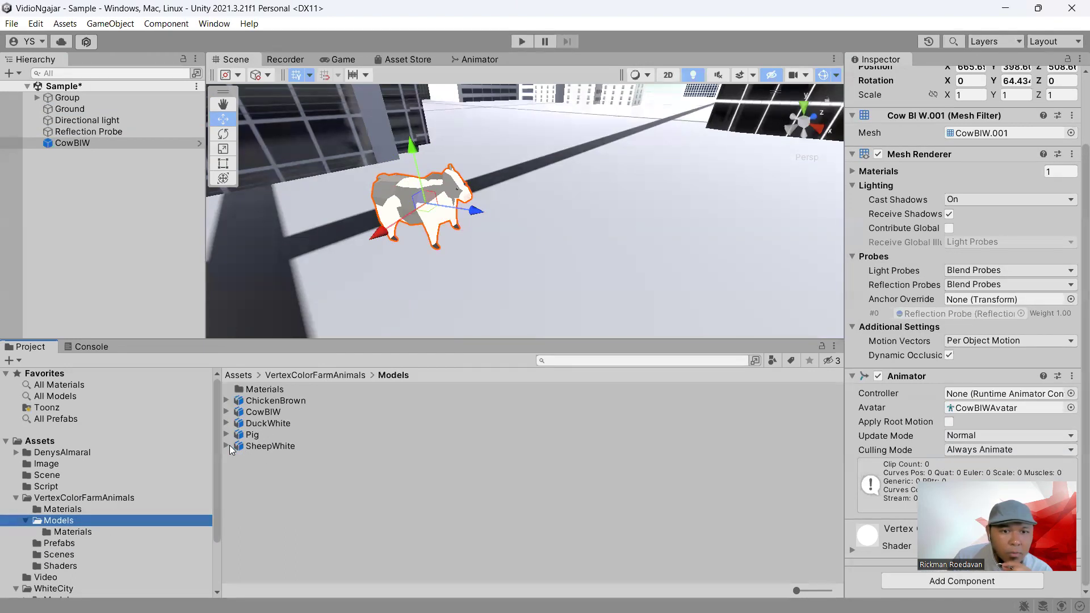
# - Examine the contents of the CowBlW model file, including the details of its CowBlW.001 mesh
pyautogui.click(225, 412)
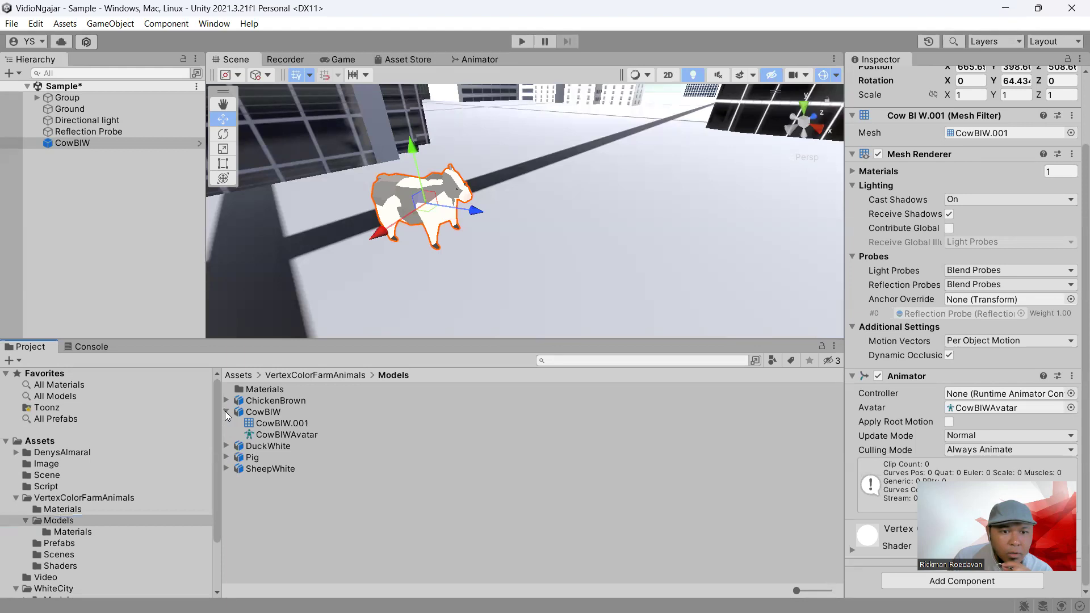
pyautogui.click(270, 424)
pyautogui.click(255, 412)
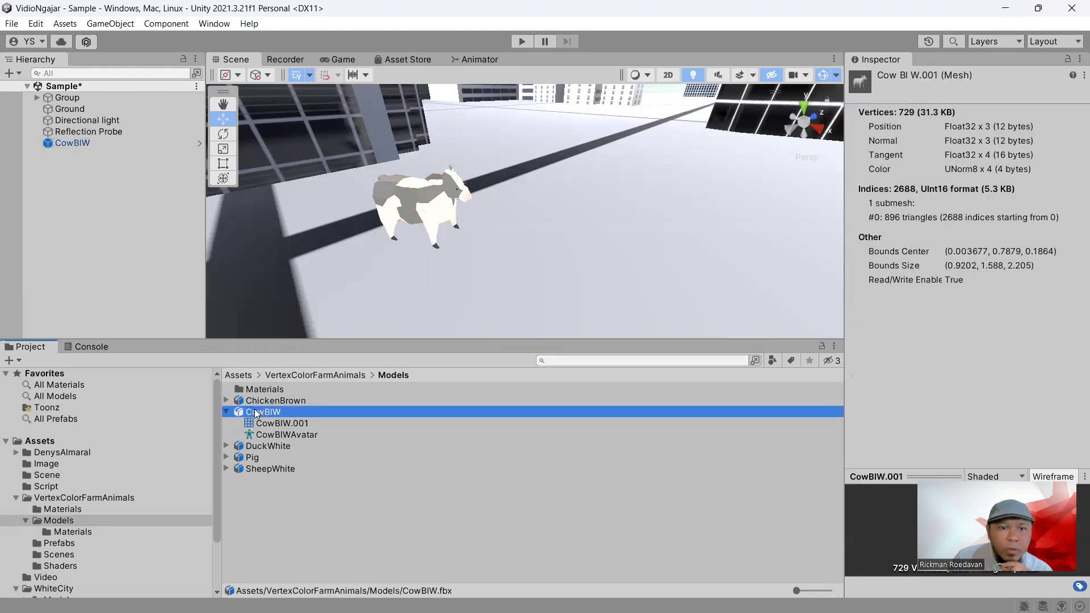
pyautogui.click(227, 412)
# - Lay the cow in the scene on its side near the ground, with a Z rotation of about 88.4°
pyautogui.click(90, 142)
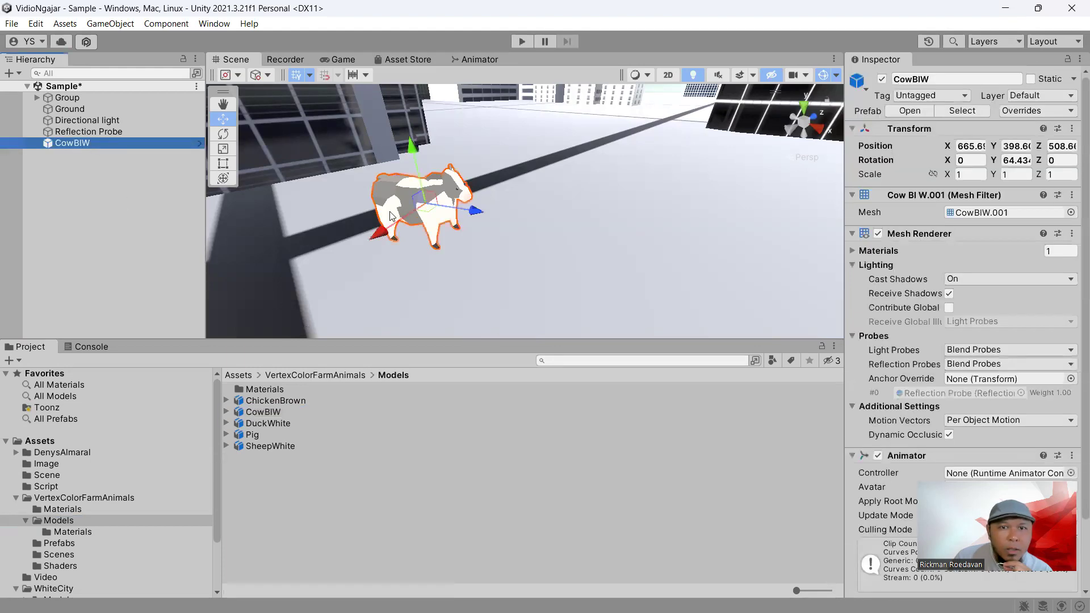
pyautogui.click(222, 134)
pyautogui.moveTo(423, 146); pyautogui.dragTo(227, 127)
pyautogui.click(223, 119)
pyautogui.moveTo(432, 149); pyautogui.dragTo(432, 172)
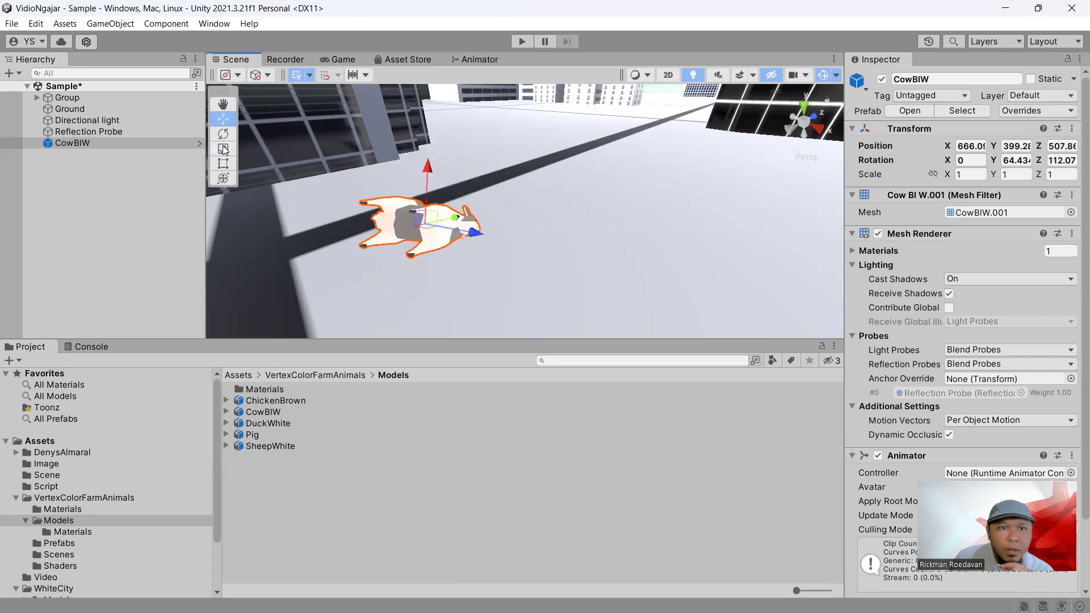
pyautogui.click(222, 133)
pyautogui.moveTo(400, 267); pyautogui.dragTo(372, 238)
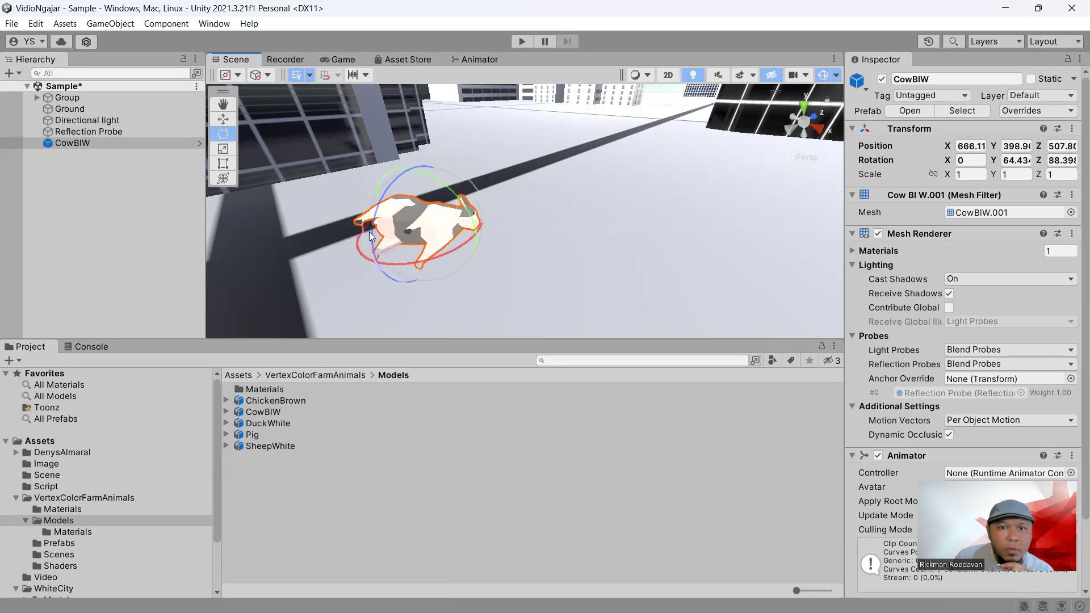
# - Open the CityPeopleLite prefabs, try casual_Female_K in the scene beside the cow, and delete it again
pyautogui.scroll(-10, 554, 215)
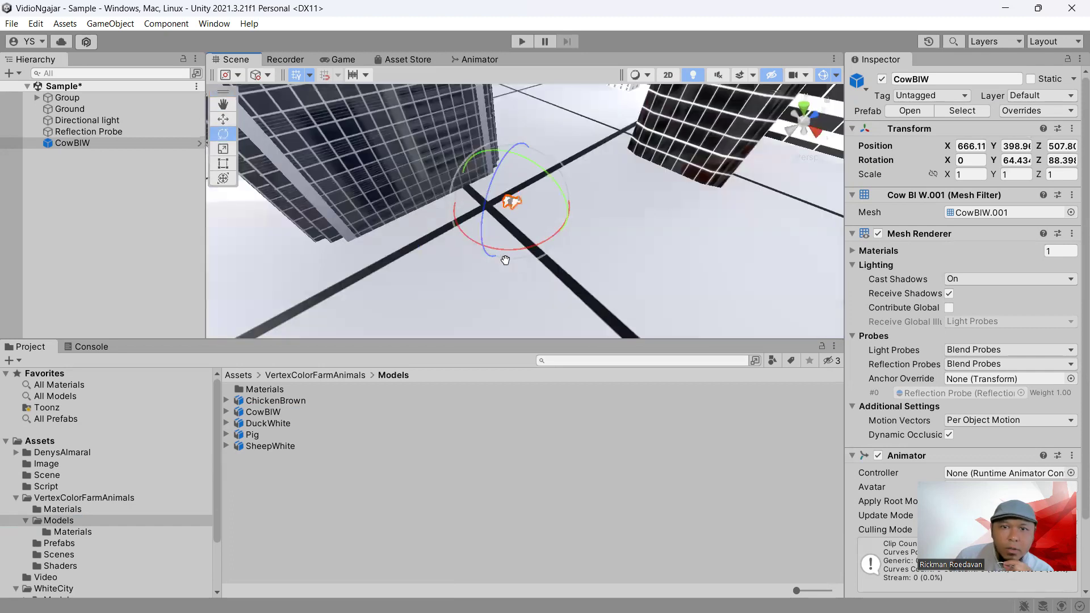
pyautogui.moveTo(505, 260); pyautogui.dragTo(351, 305, button='middle')
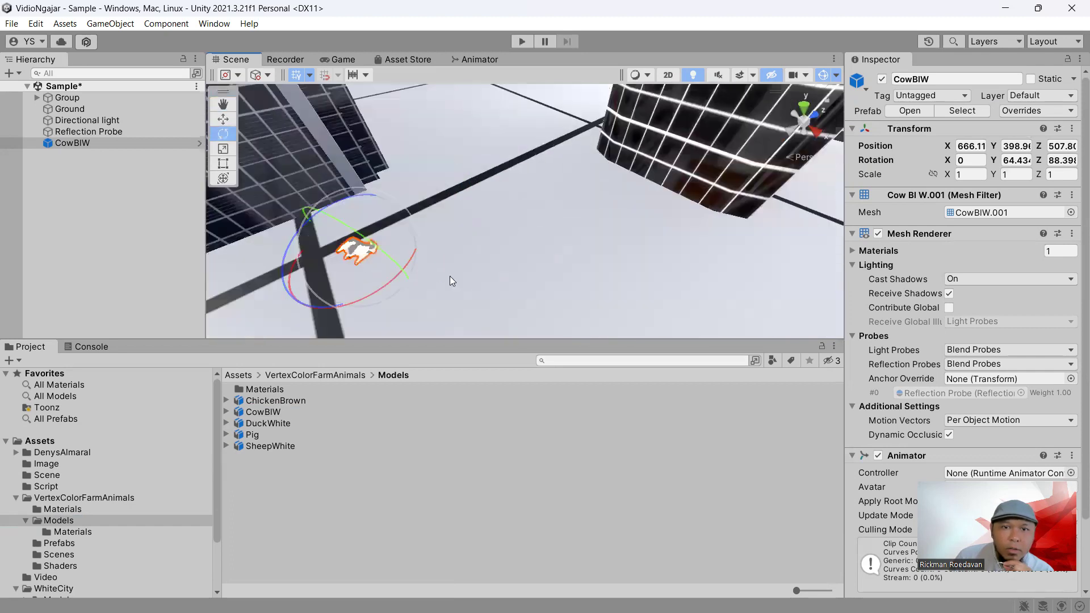
pyautogui.click(223, 119)
pyautogui.moveTo(365, 214); pyautogui.dragTo(323, 251, button='right')
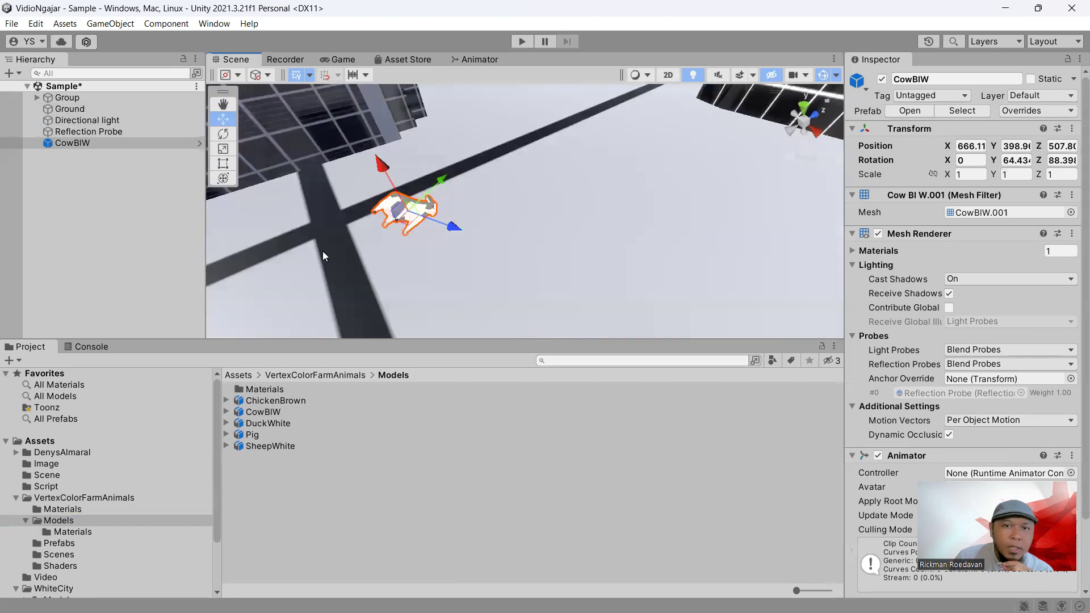
pyautogui.click(16, 453)
pyautogui.click(43, 465)
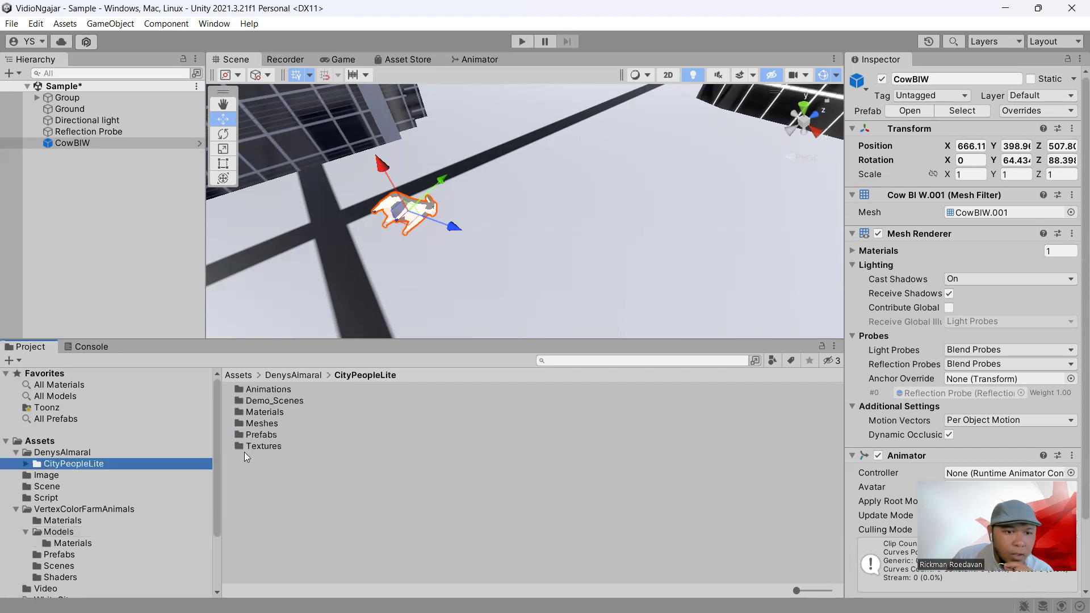
pyautogui.doubleClick(262, 435)
pyautogui.moveTo(278, 401); pyautogui.dragTo(342, 233)
pyautogui.press('Delete')
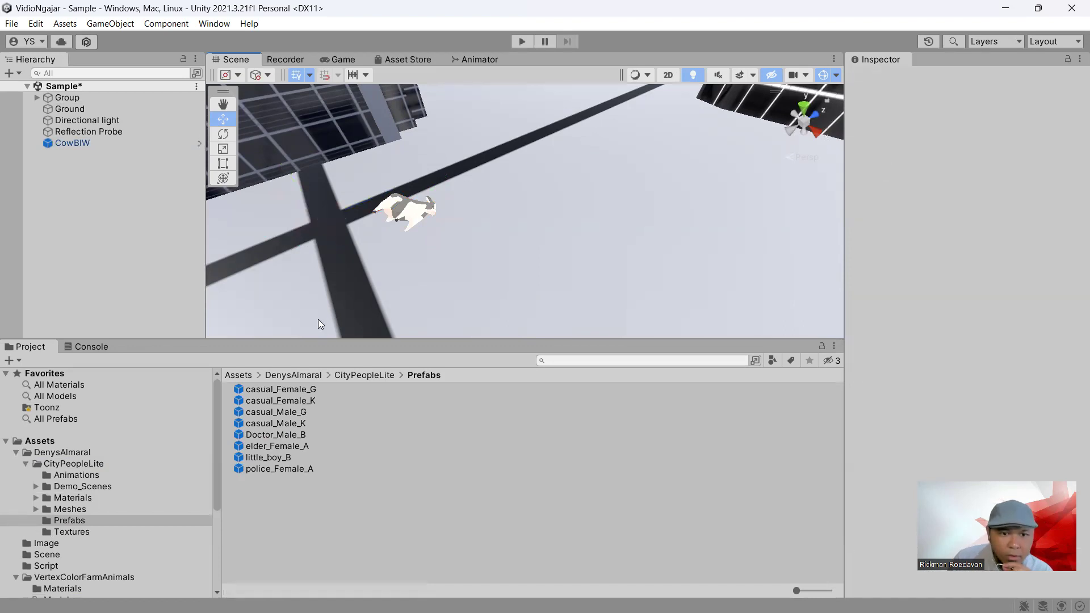
# - Place the casual_Male_G prefab on the ground near the cow and rotate it to about 54.3° around Y
pyautogui.moveTo(277, 413); pyautogui.dragTo(365, 193)
pyautogui.moveTo(388, 236); pyautogui.dragTo(397, 237, button='middle')
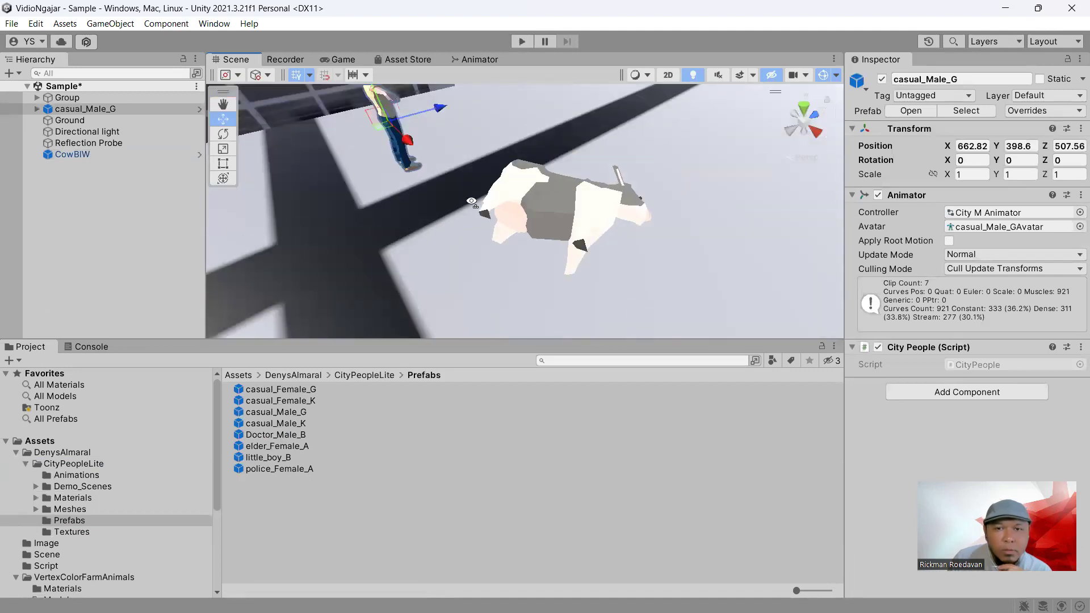
pyautogui.keyDown('alt'); pyautogui.moveTo(471, 202); pyautogui.dragTo(449, 207); pyautogui.keyUp('alt')
pyautogui.press('e')
pyautogui.moveTo(377, 165); pyautogui.dragTo(272, 175)
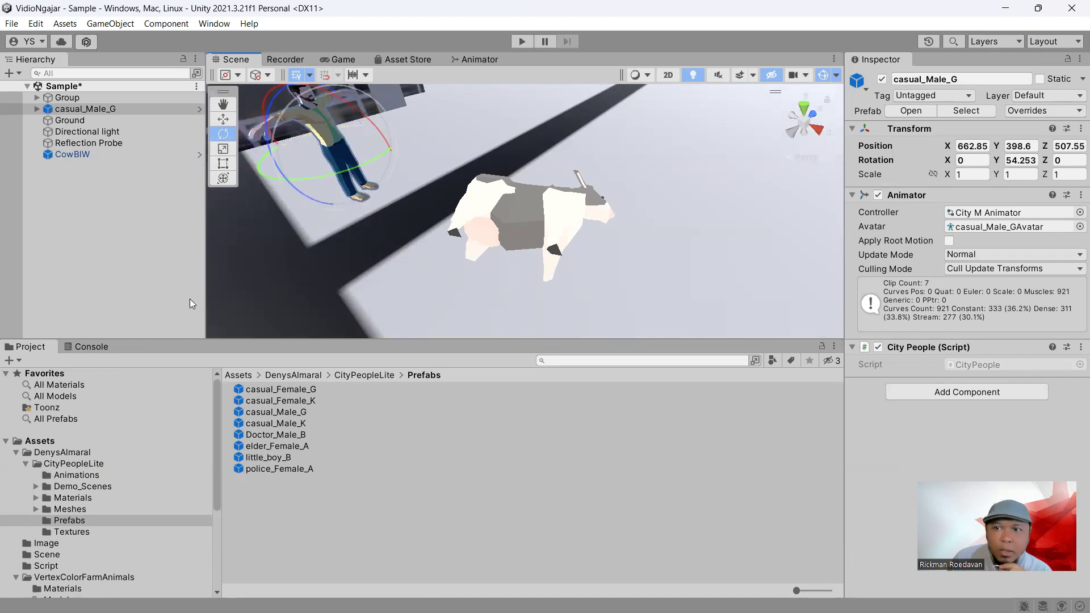
# - Examine the states of the City M Animator controller assigned to casual_Male_G
pyautogui.click(982, 212)
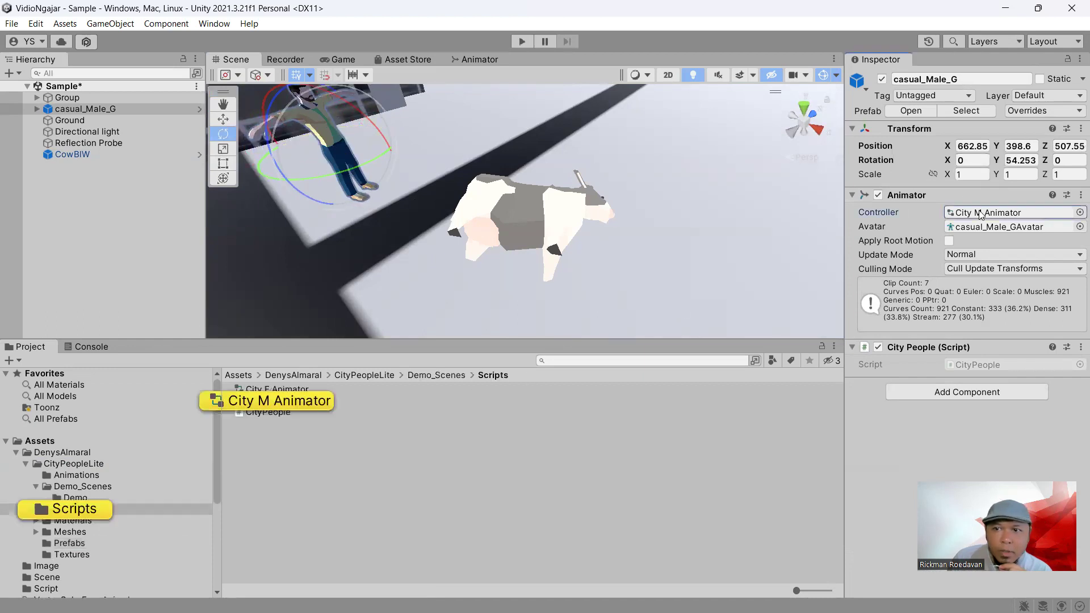
pyautogui.doubleClick(298, 401)
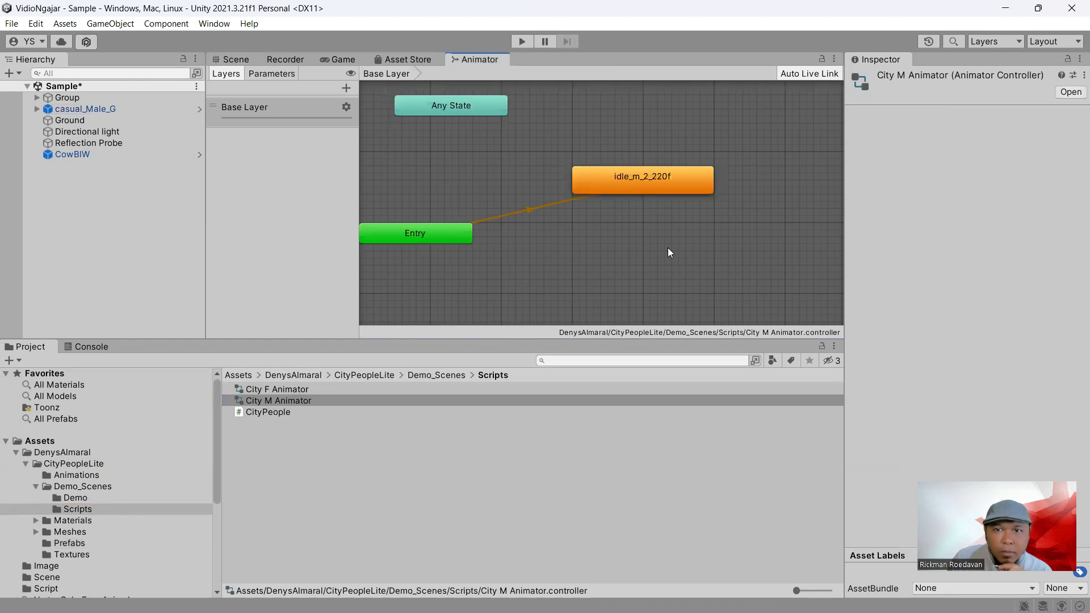
pyautogui.click(238, 59)
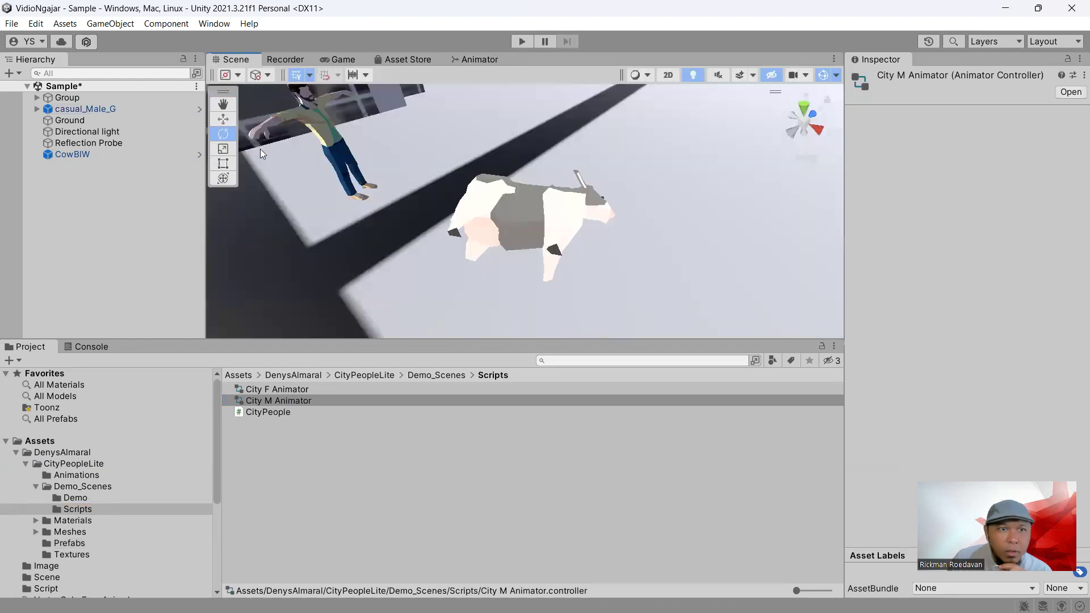
# - Preview the idle_m_1_200f and idle_m_2_220f clips from the CityPeopleLite animations
pyautogui.click(76, 475)
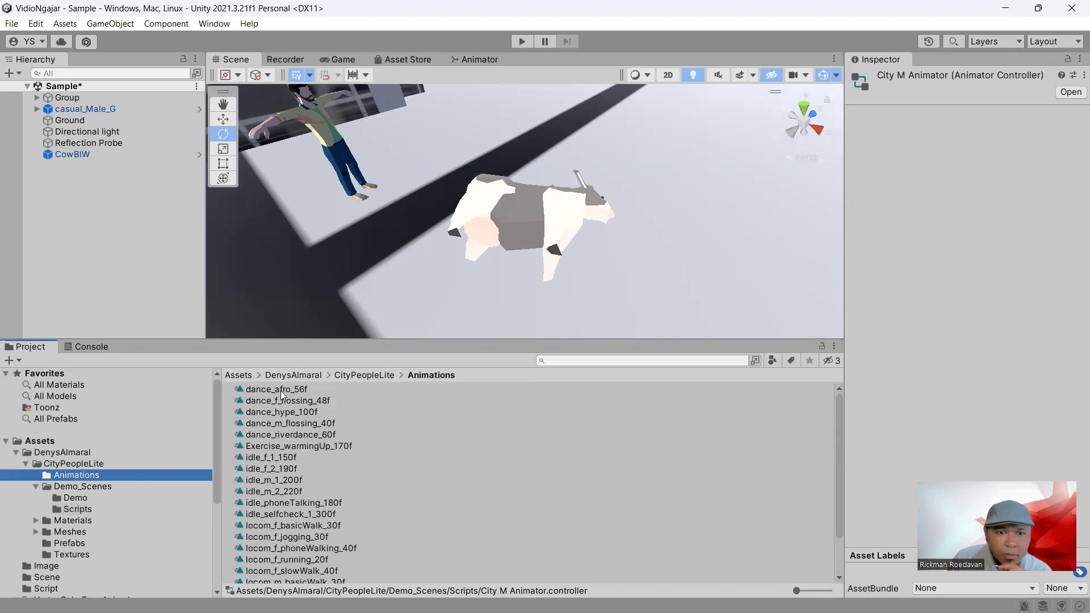
pyautogui.click(272, 481)
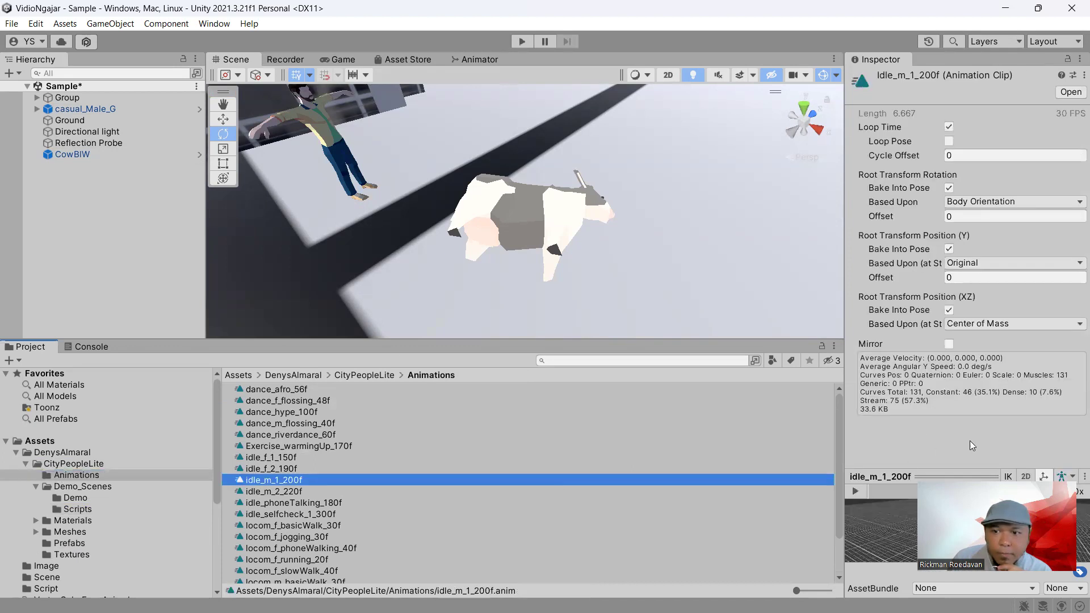
pyautogui.moveTo(903, 491); pyautogui.dragTo(882, 304)
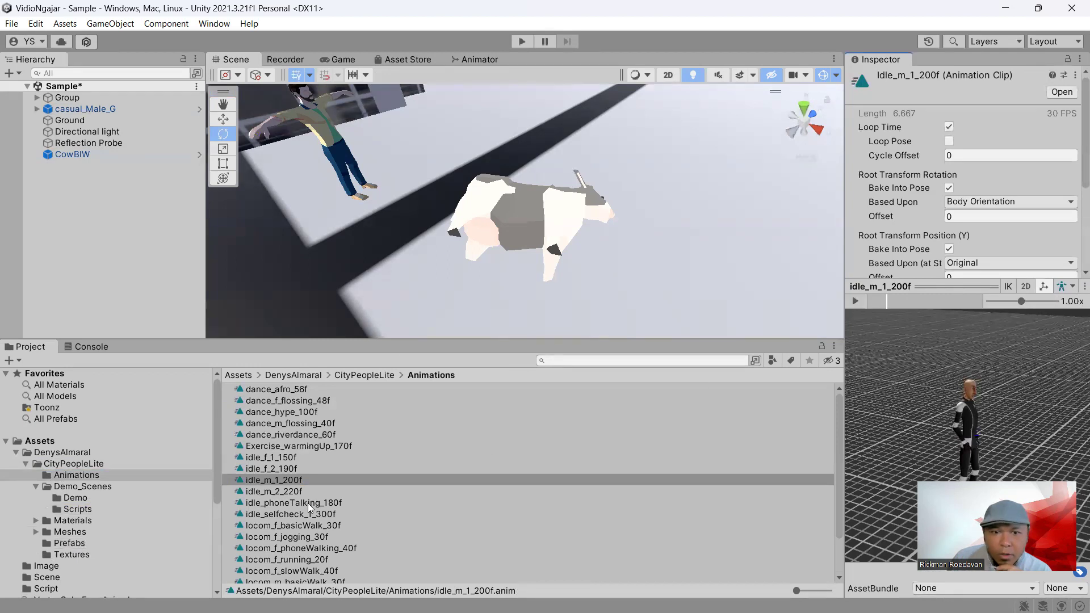
pyautogui.click(261, 492)
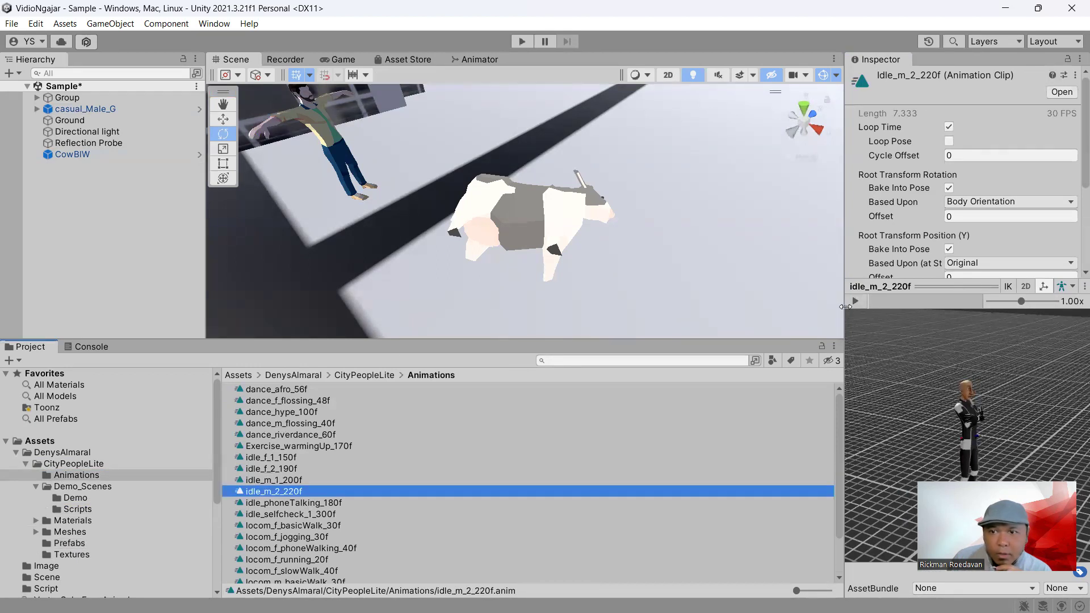
pyautogui.click(852, 301)
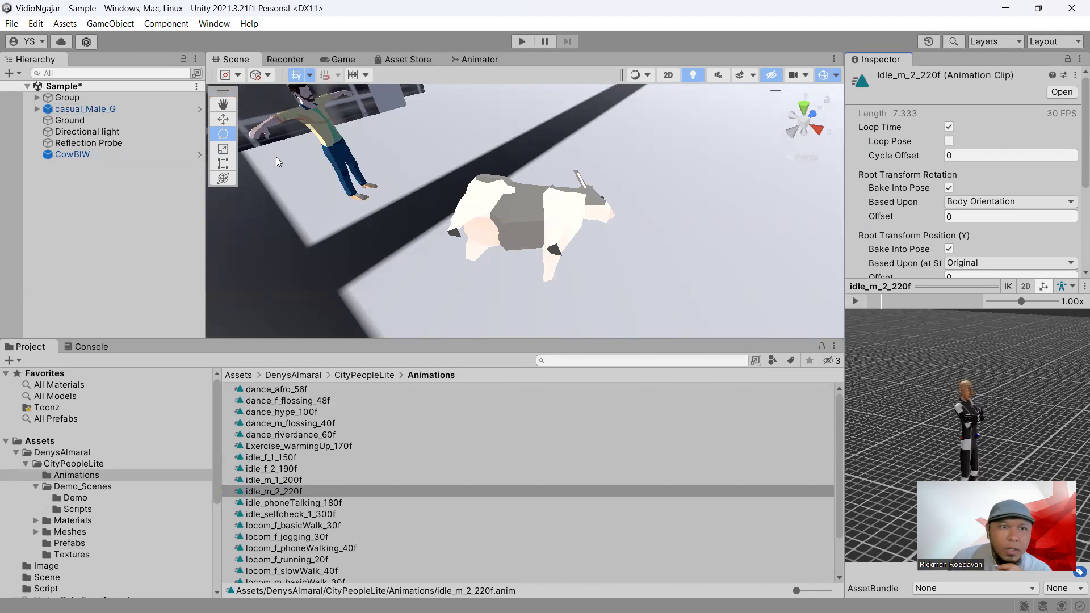
# - Place the casual_Male_K prefab behind the cow with a Y rotation of about 108.7°
pyautogui.click(106, 108)
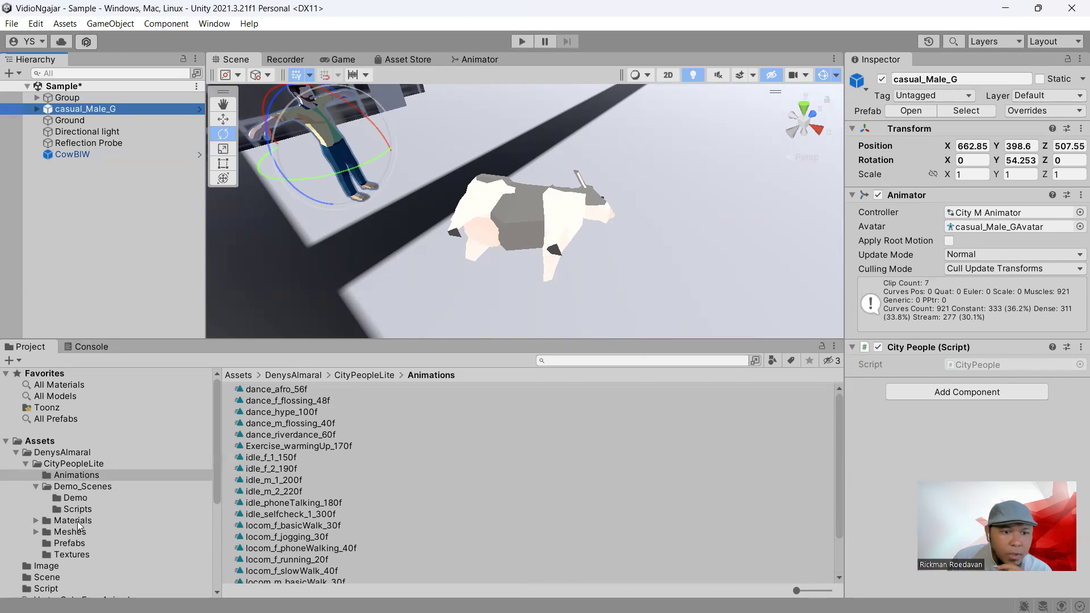
pyautogui.click(70, 542)
pyautogui.moveTo(292, 424); pyautogui.dragTo(597, 193)
pyautogui.scroll(-4, 607, 202)
pyautogui.scroll(5, 555, 222)
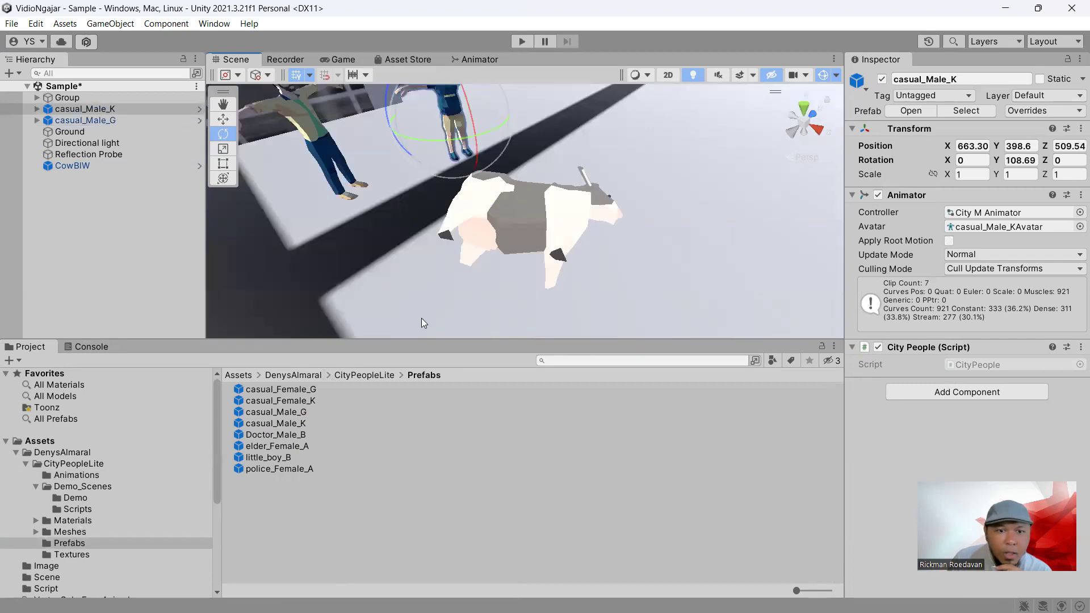
# - Place the Doctor_Male_B prefab near the cow's head with a Y rotation of about -147.4°
pyautogui.moveTo(275, 434); pyautogui.dragTo(912, 188)
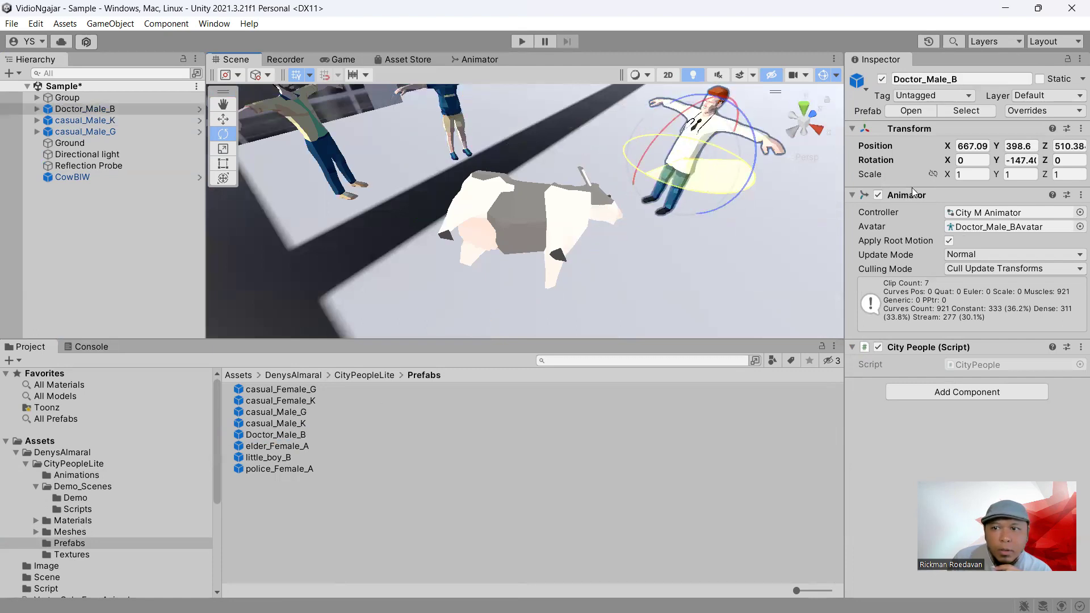
pyautogui.scroll(-6, 730, 232)
pyautogui.moveTo(721, 237); pyautogui.dragTo(713, 220, button='middle')
pyautogui.scroll(5, 620, 237)
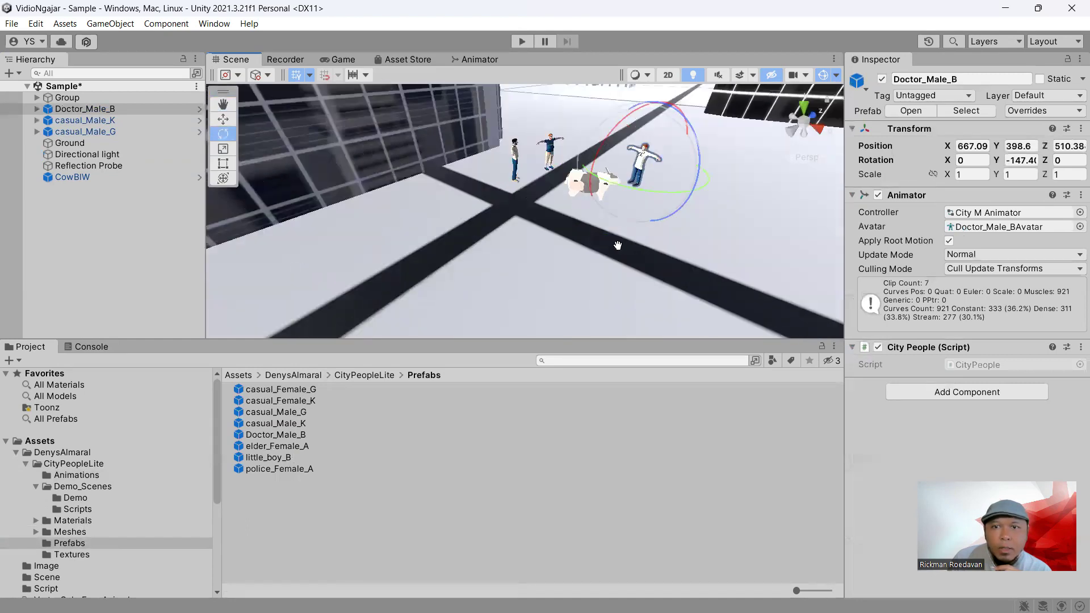
# - Frame the cow and the people in the scene view and add a new camera to the scene
pyautogui.keyDown('alt'); pyautogui.moveTo(587, 250); pyautogui.dragTo(567, 236); pyautogui.keyUp('alt')
pyautogui.moveTo(567, 237); pyautogui.dragTo(569, 235, button='middle')
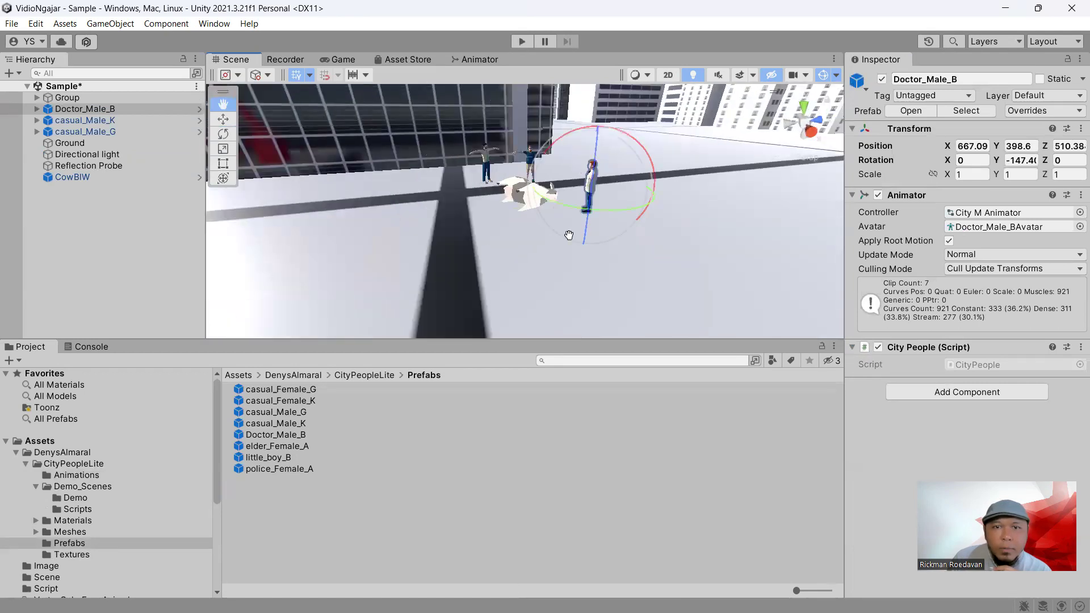
pyautogui.scroll(3, 568, 236)
pyautogui.scroll(-2, 568, 239)
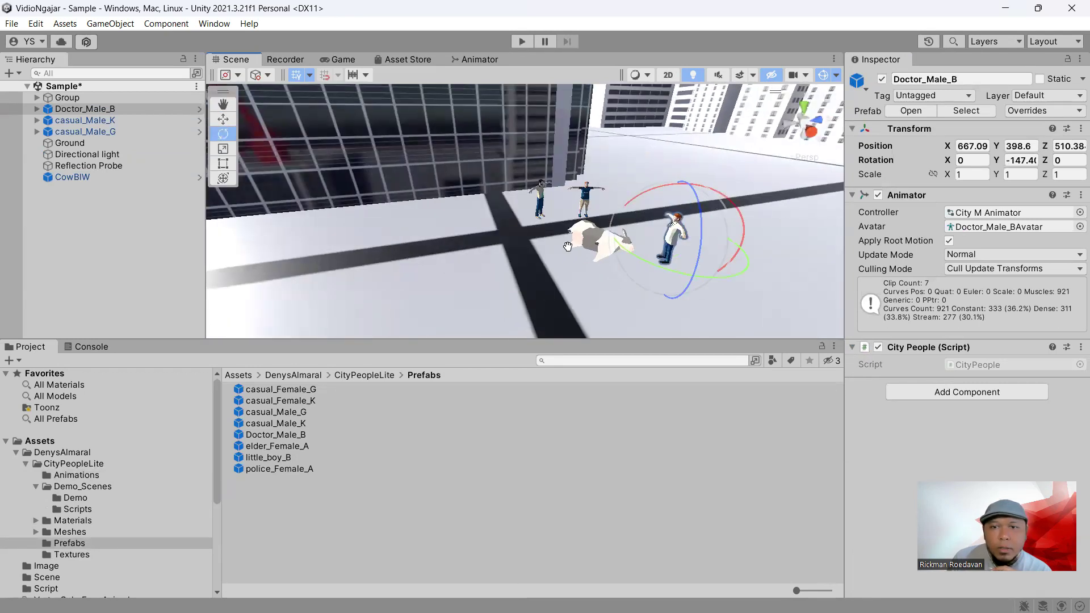
pyautogui.scroll(4, 568, 246)
pyautogui.moveTo(562, 246); pyautogui.dragTo(522, 243, button='middle')
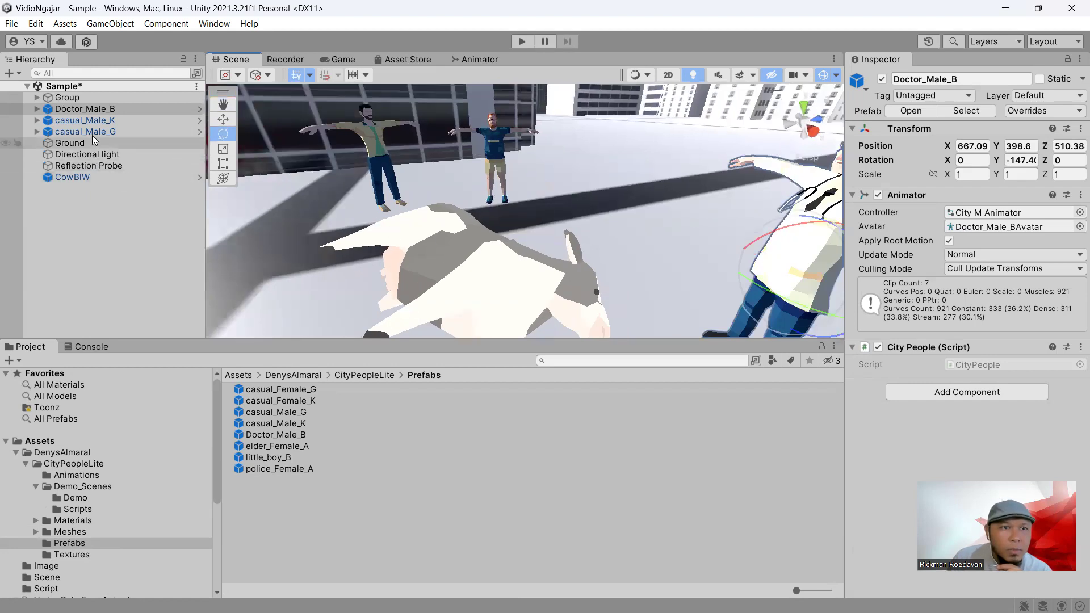
pyautogui.click(109, 25)
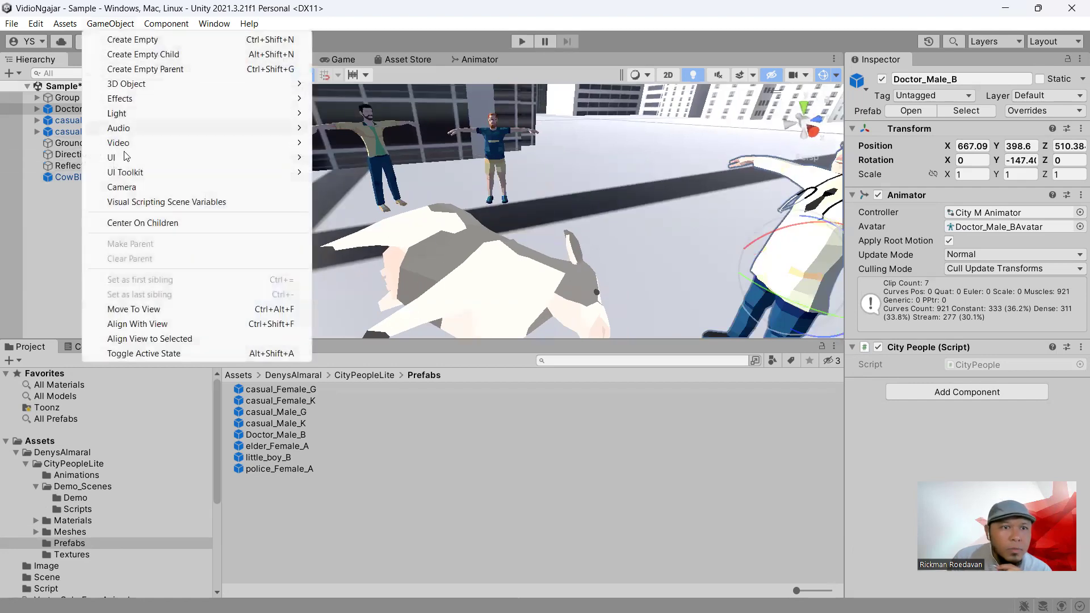
pyautogui.click(121, 187)
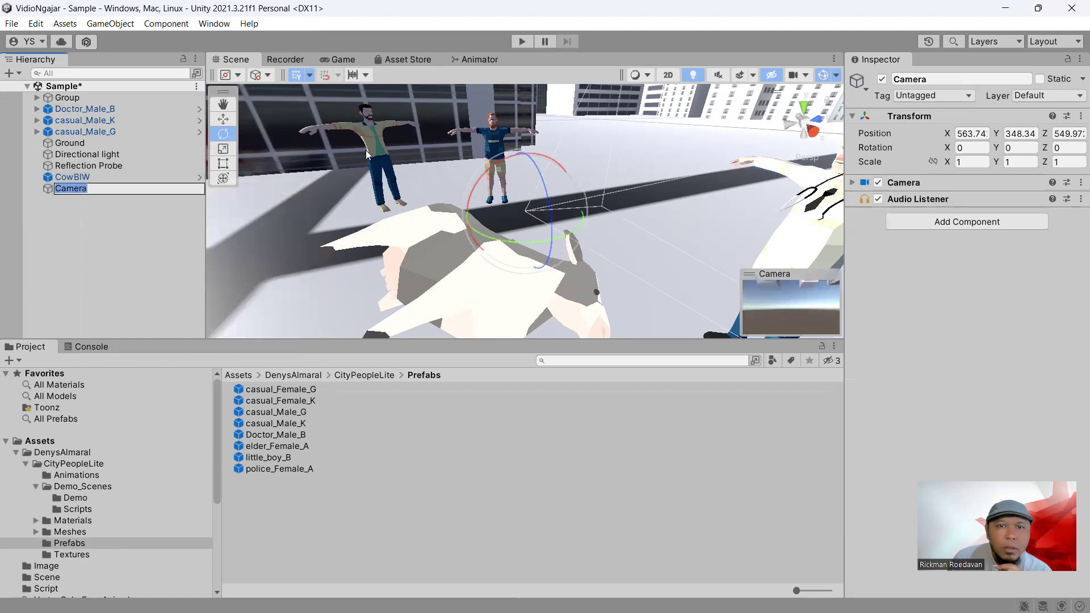
# - Align the new camera with the current scene view and keep Camera as its name
pyautogui.click(109, 24)
pyautogui.click(138, 324)
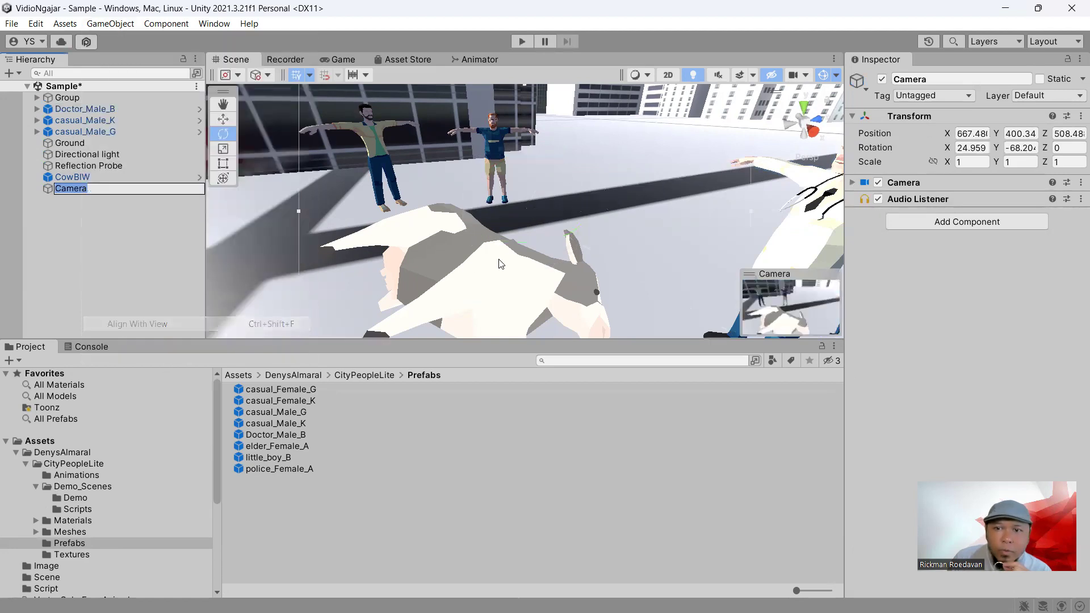
pyautogui.scroll(-3, 459, 261)
pyautogui.scroll(5, 459, 266)
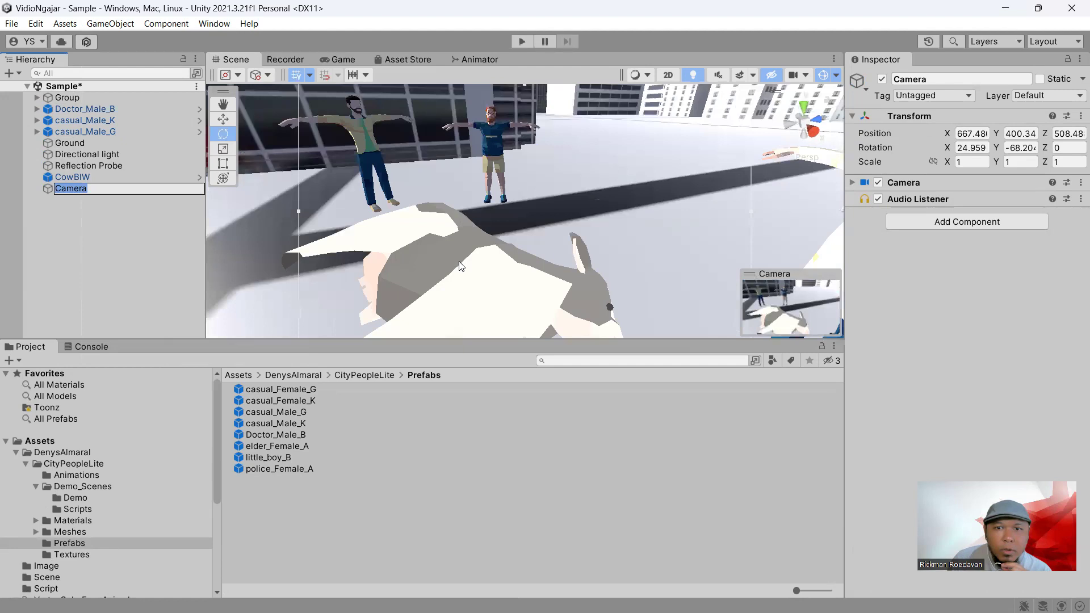
pyautogui.press('End')
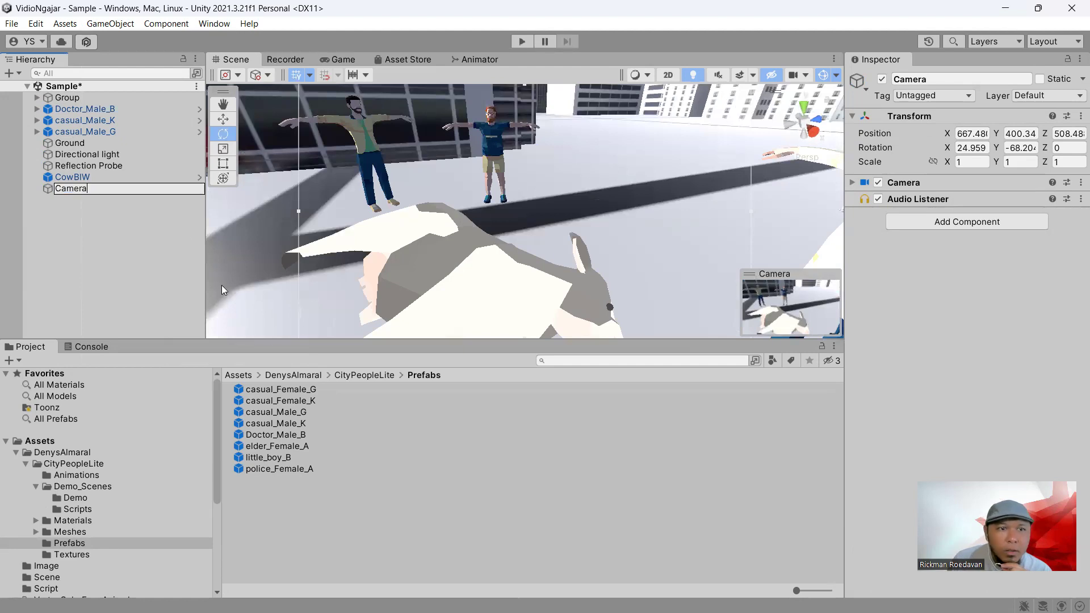
pyautogui.click(79, 206)
# - Reframe the cow and all three people in the scene view and align the camera with that view
pyautogui.click(277, 242)
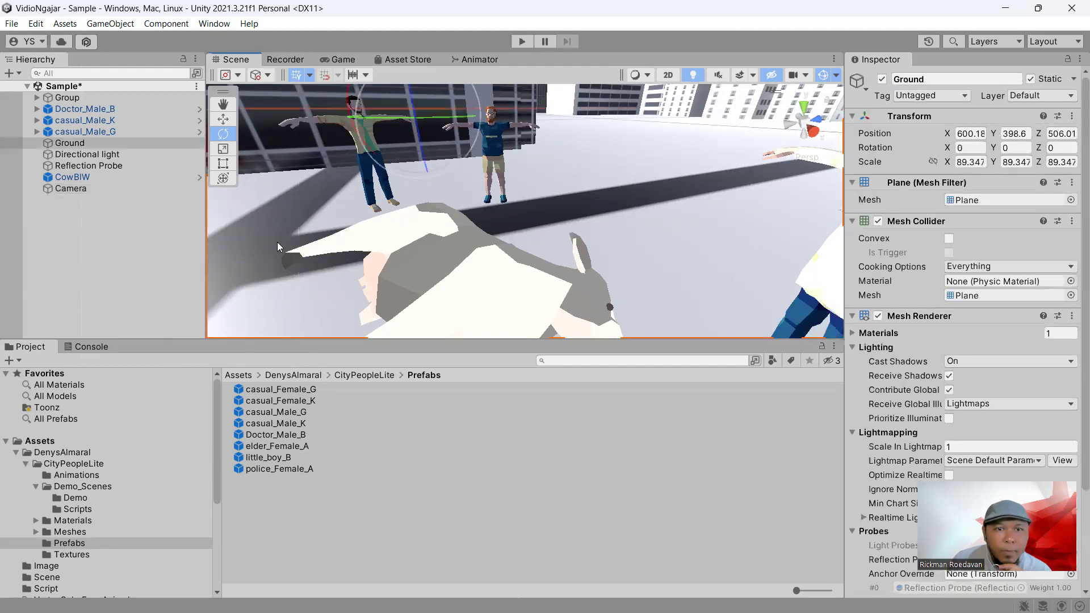
pyautogui.scroll(-5, 277, 242)
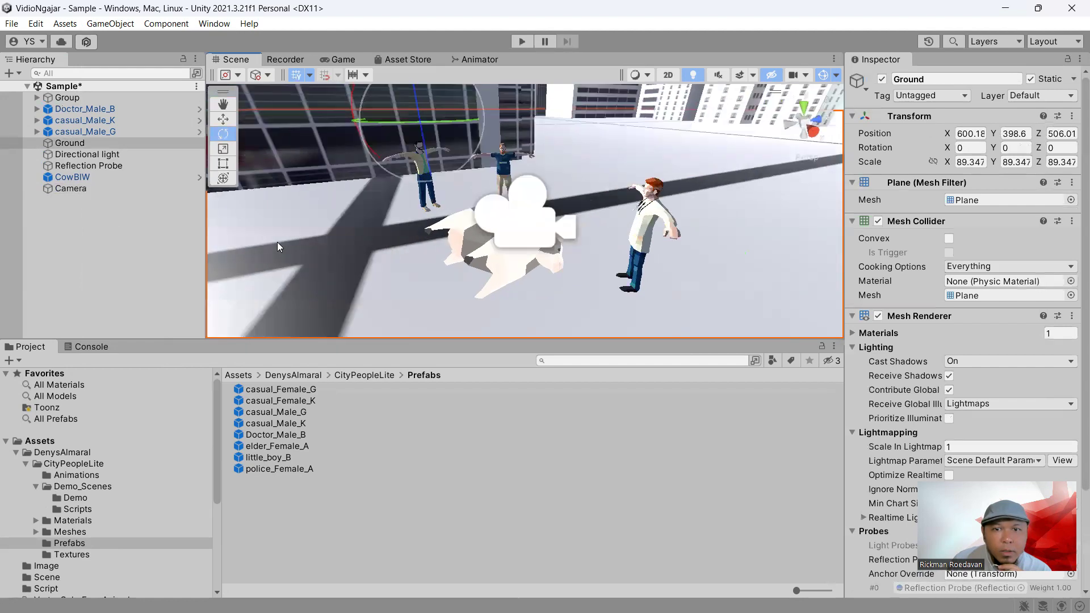
pyautogui.scroll(2, 277, 242)
pyautogui.keyDown('alt'); pyautogui.moveTo(341, 260); pyautogui.dragTo(346, 231); pyautogui.keyUp('alt')
pyautogui.scroll(-3, 347, 230)
pyautogui.scroll(2, 346, 231)
pyautogui.scroll(-6, 346, 233)
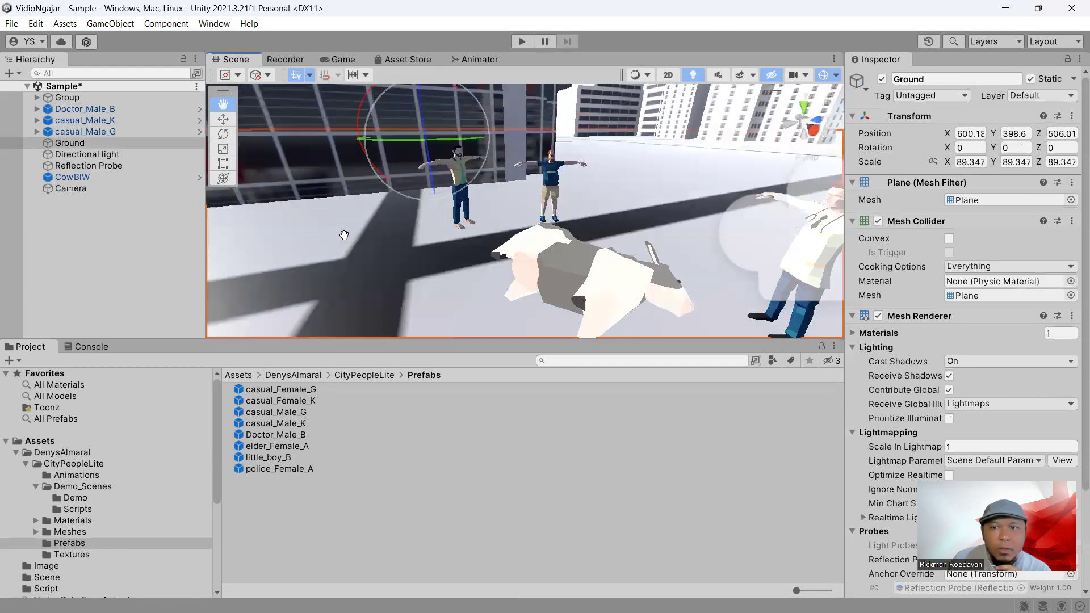
pyautogui.scroll(5, 457, 262)
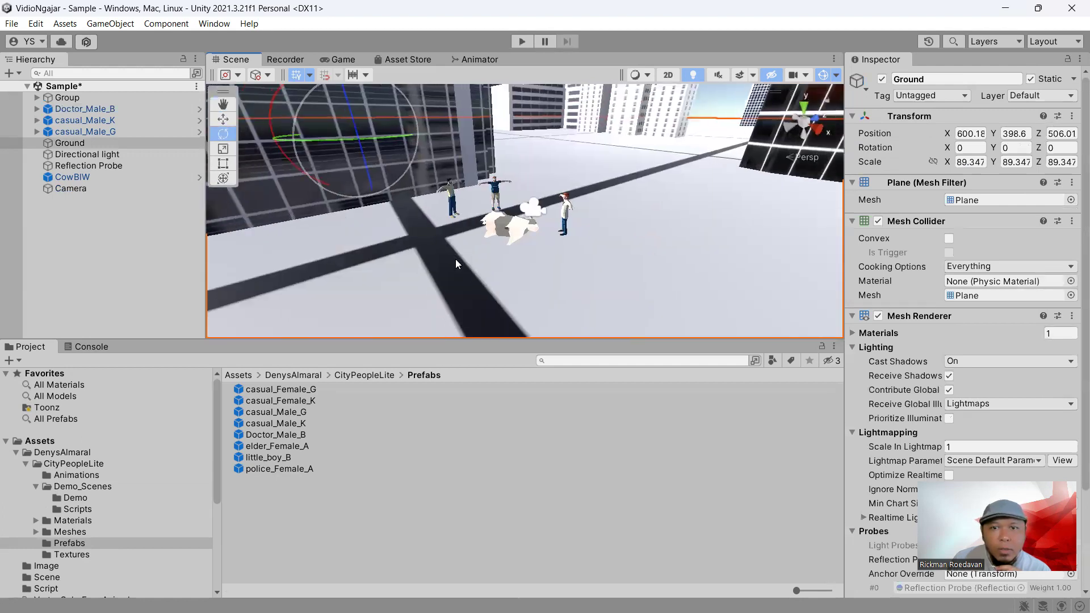
pyautogui.moveTo(456, 259); pyautogui.dragTo(448, 230, button='right')
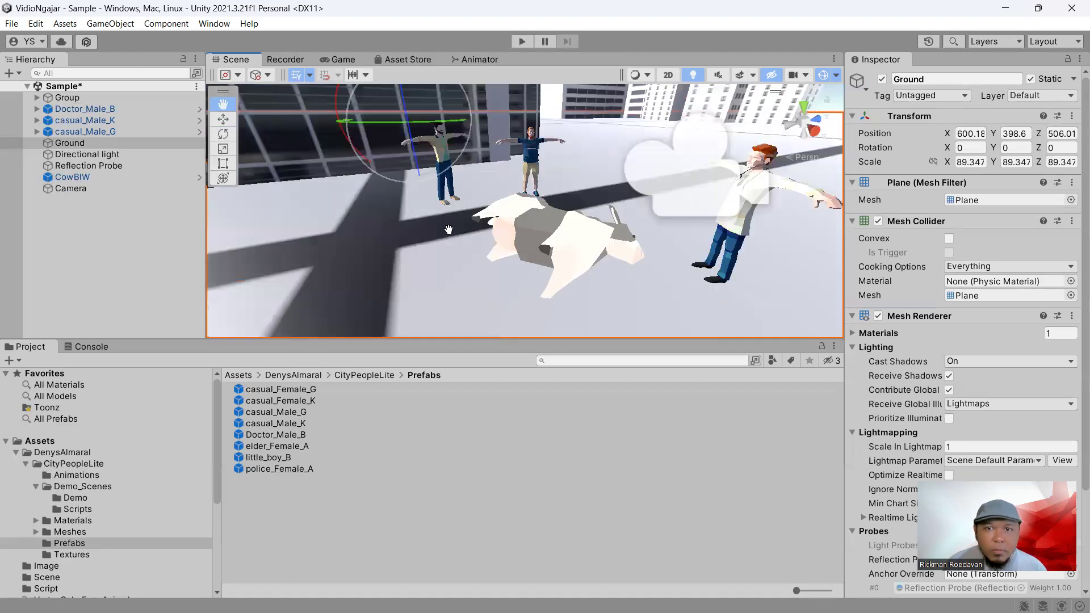
pyautogui.moveTo(448, 230); pyautogui.dragTo(446, 237, button='middle')
pyautogui.click(118, 188)
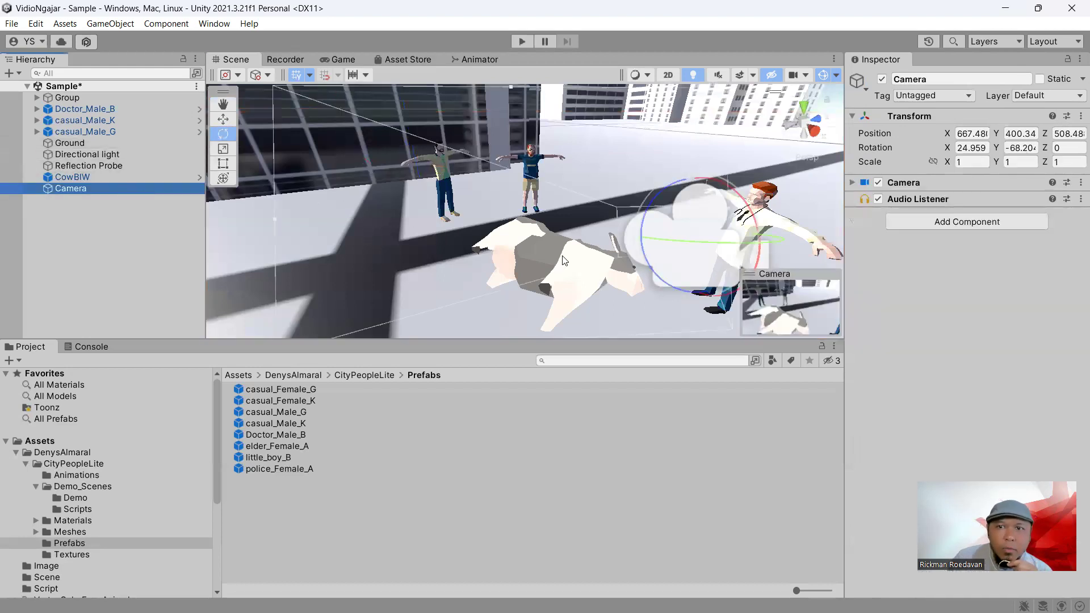
pyautogui.scroll(-8, 564, 260)
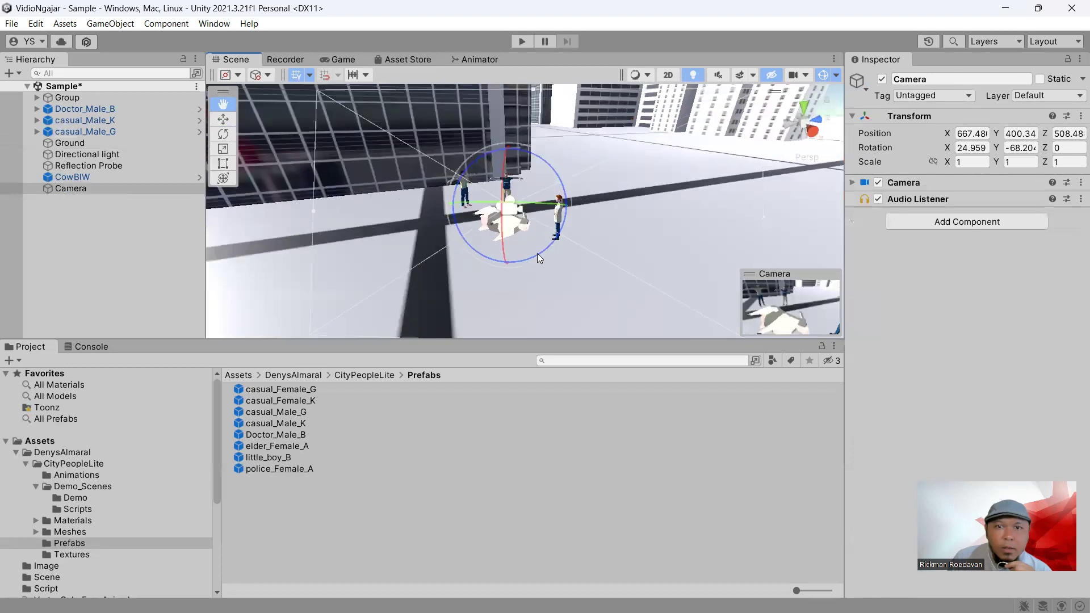
pyautogui.scroll(5, 539, 259)
pyautogui.keyDown('alt'); pyautogui.moveTo(537, 254); pyautogui.dragTo(511, 229); pyautogui.keyUp('alt')
pyautogui.click(105, 25)
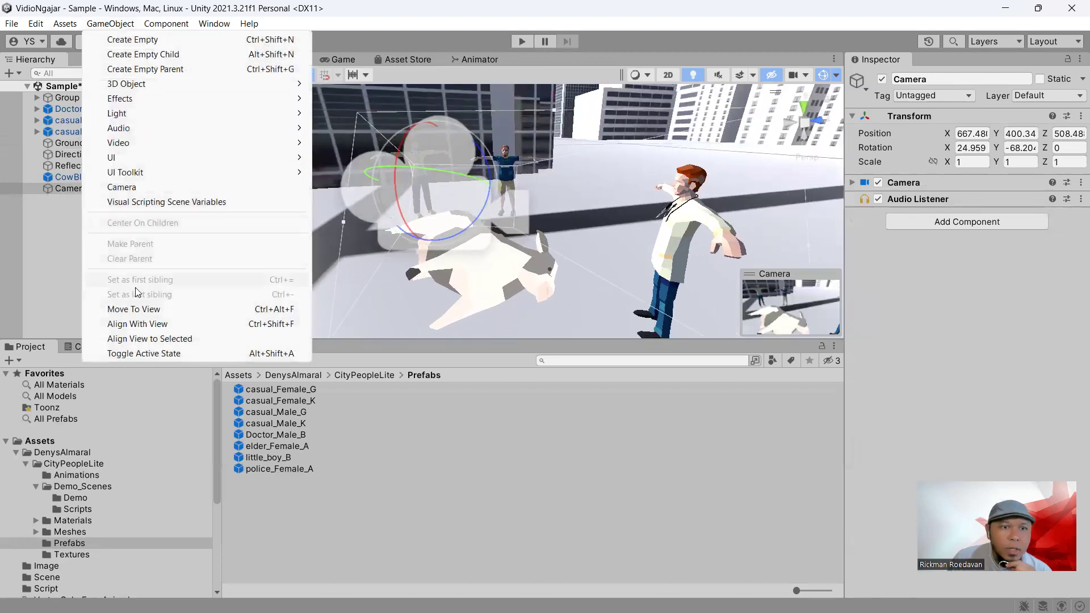
pyautogui.click(142, 324)
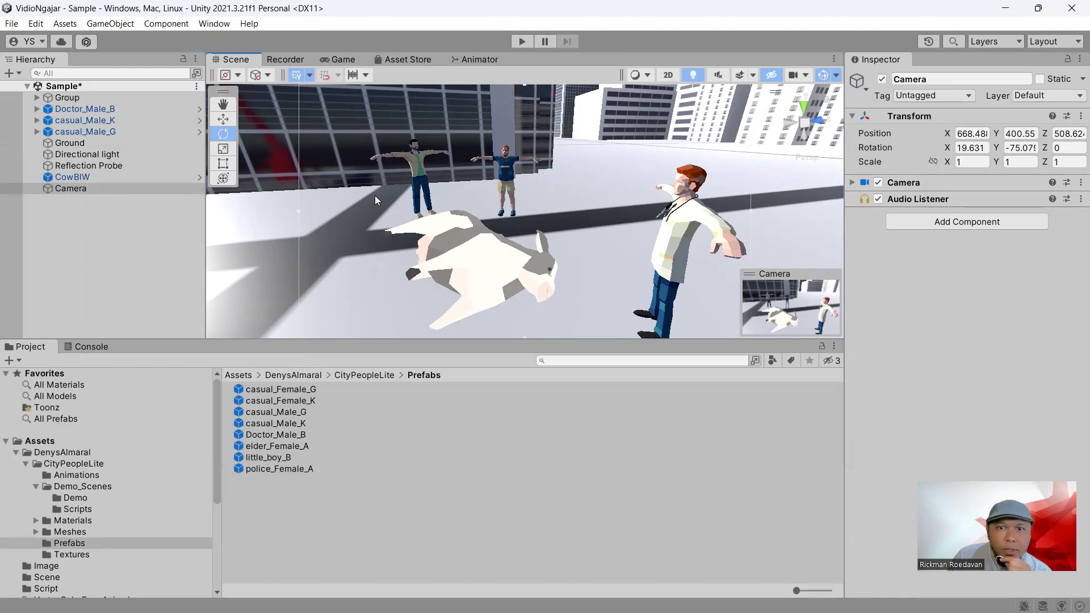
# - Tilt the camera to an X rotation of about 15.3° and lower it to a Y position of about 400.04
pyautogui.press('f')
pyautogui.moveTo(522, 194); pyautogui.dragTo(523, 207)
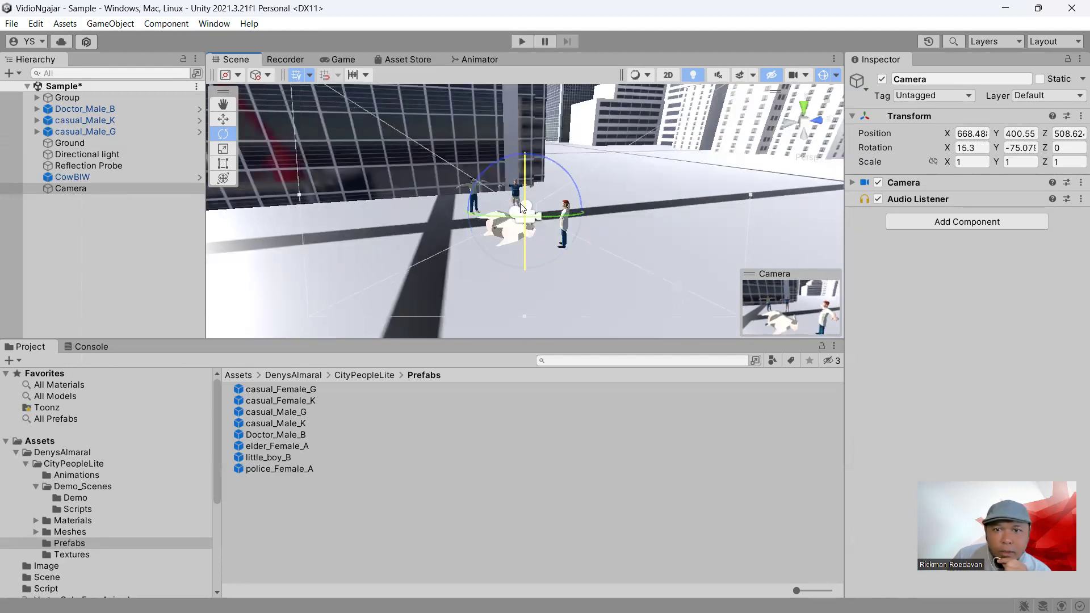
pyautogui.click(223, 120)
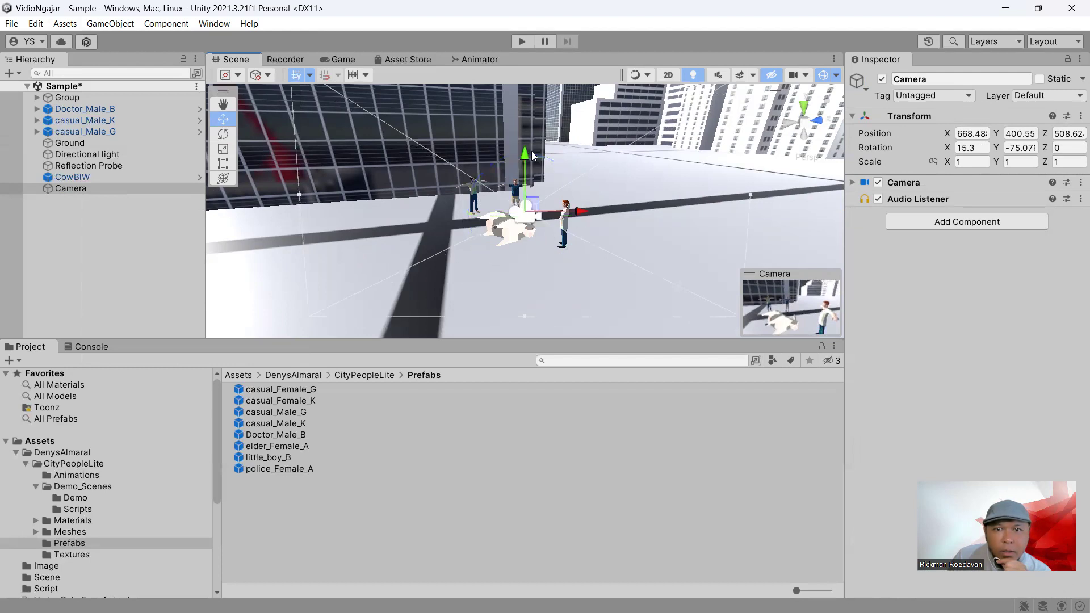
pyautogui.moveTo(525, 155)
pyautogui.mouseDown()
pyautogui.moveTo(525, 184)
pyautogui.moveTo(523, 175)
pyautogui.mouseUp()
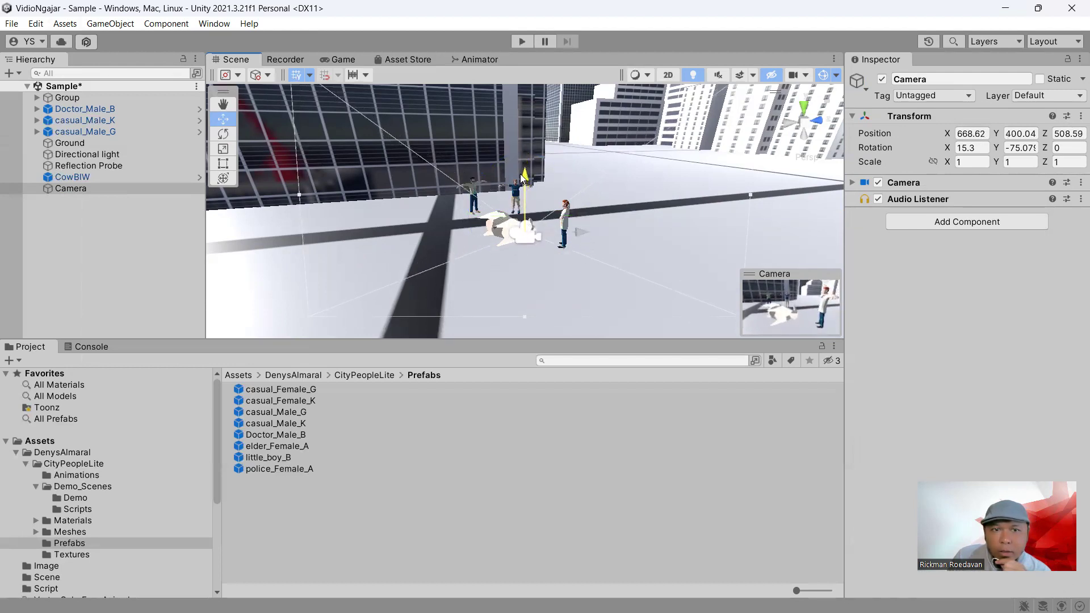
# - Align the camera with the wider scene view and run a short play test of the scene
pyautogui.click(121, 25)
pyautogui.click(162, 324)
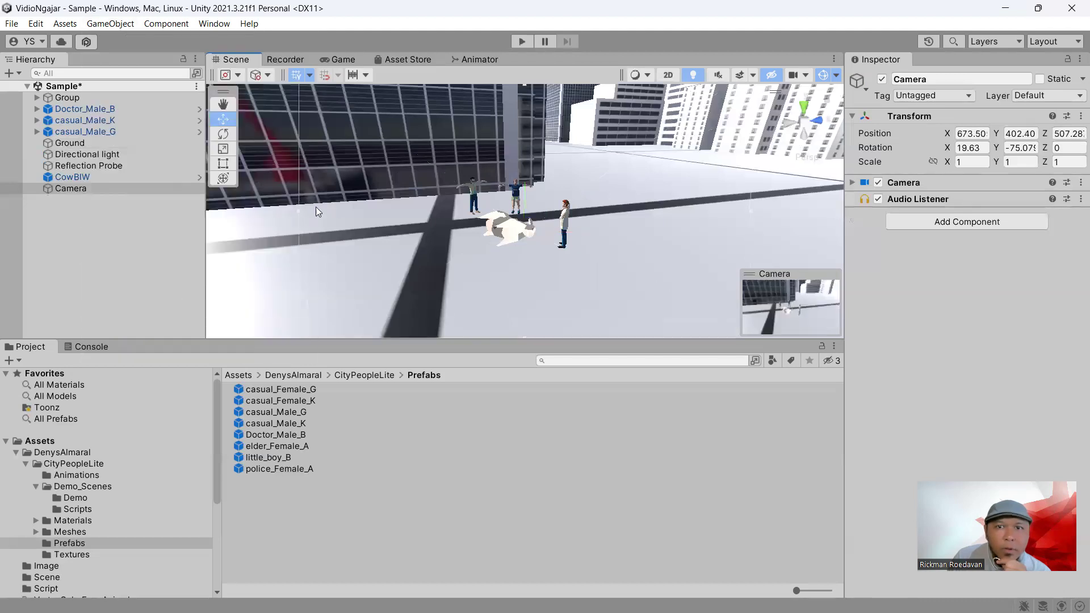
pyautogui.click(518, 43)
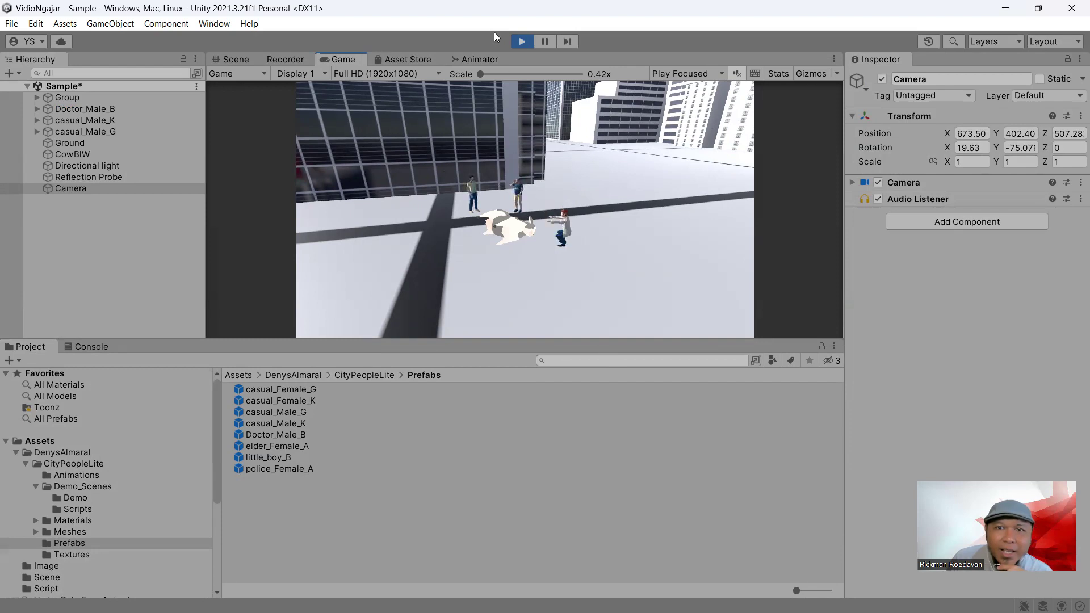
pyautogui.click(522, 42)
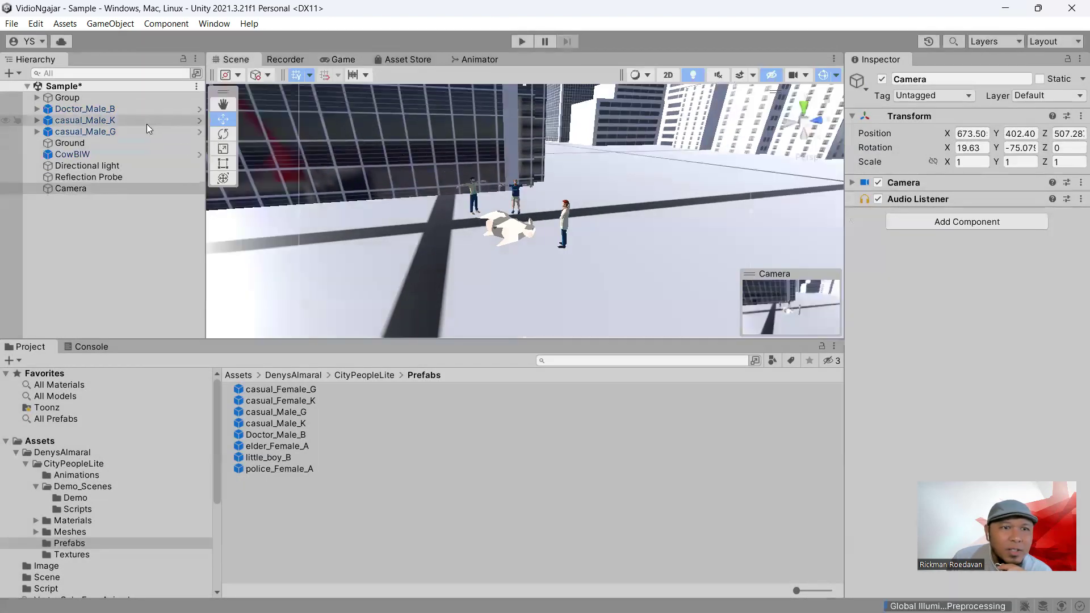
# - Disable the City People script on Doctor_Male_B, casual_Male_K and casual_Male_G together and run a play test
pyautogui.click(143, 131)
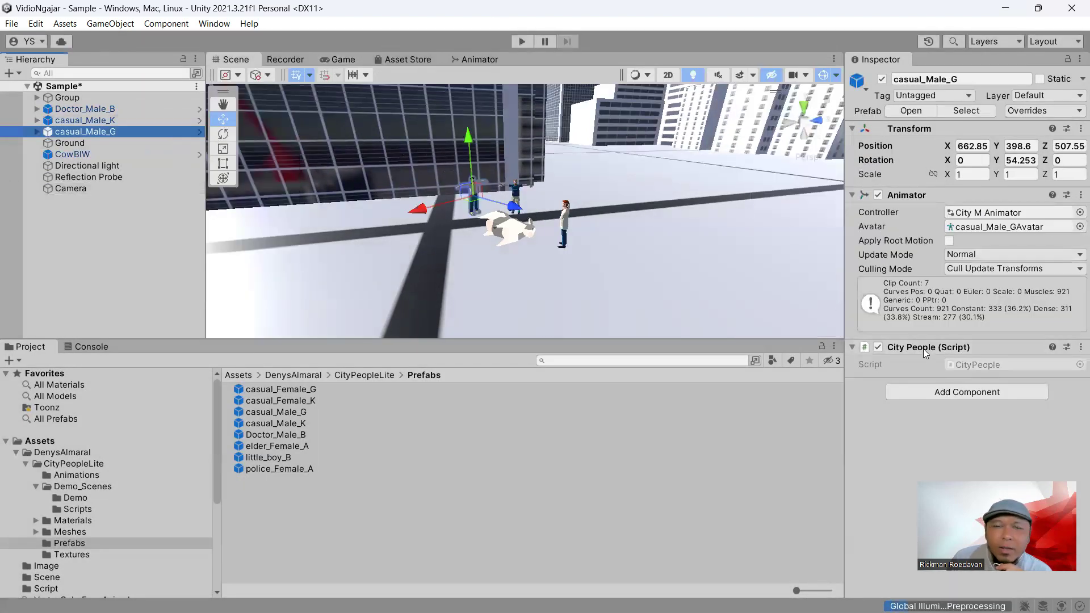
pyautogui.keyDown('shift'); pyautogui.click(132, 112); pyautogui.keyUp('shift')
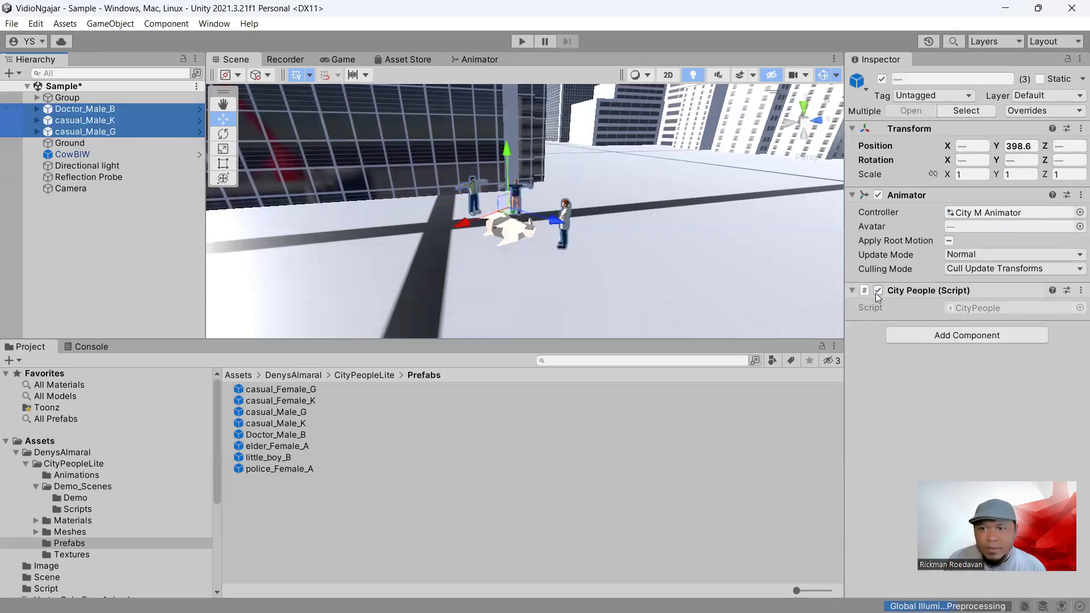
pyautogui.click(520, 43)
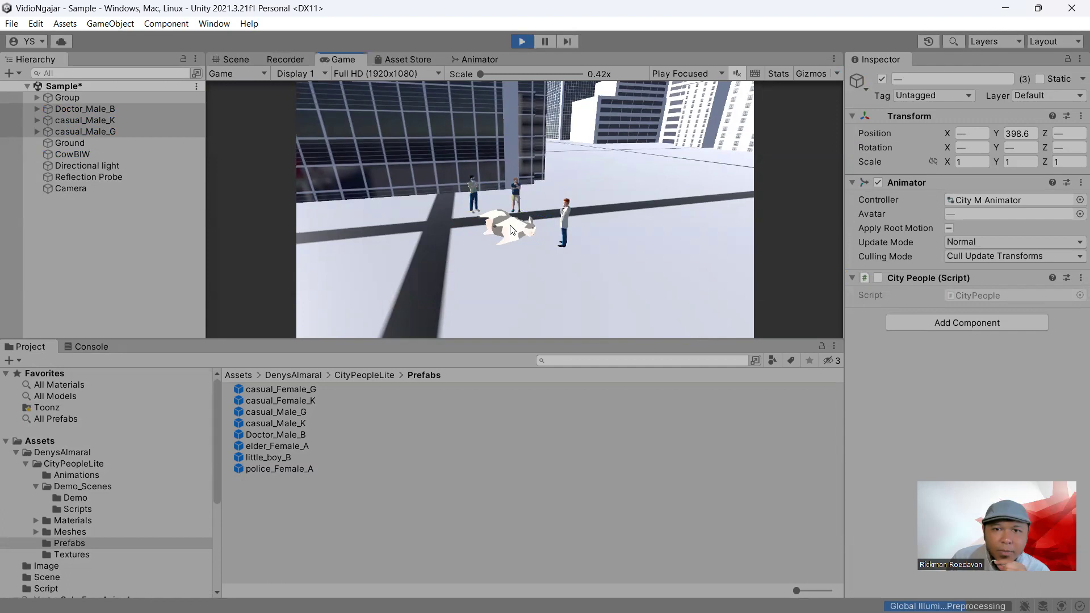
pyautogui.click(523, 42)
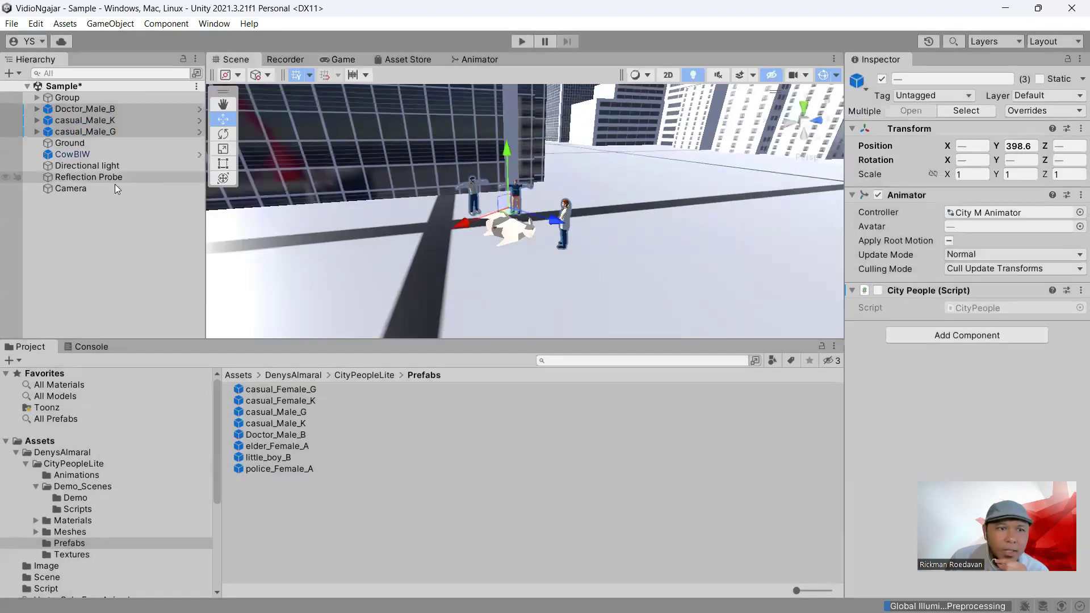
# - Frame the cow and people closely in the scene view and align the camera with that view
pyautogui.click(71, 188)
pyautogui.press('f')
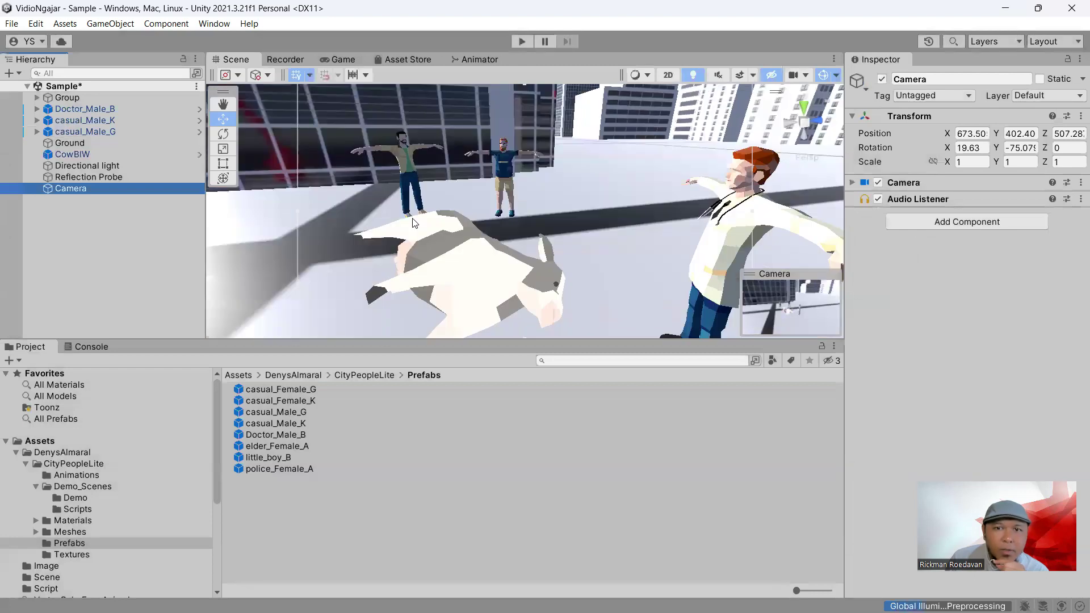
pyautogui.click(108, 23)
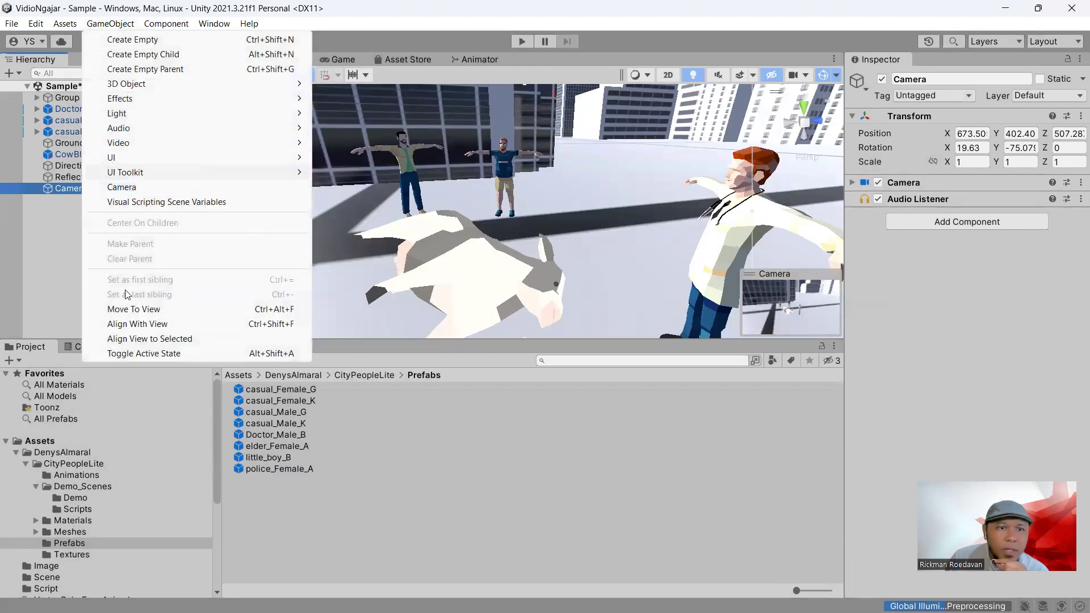
pyautogui.click(132, 325)
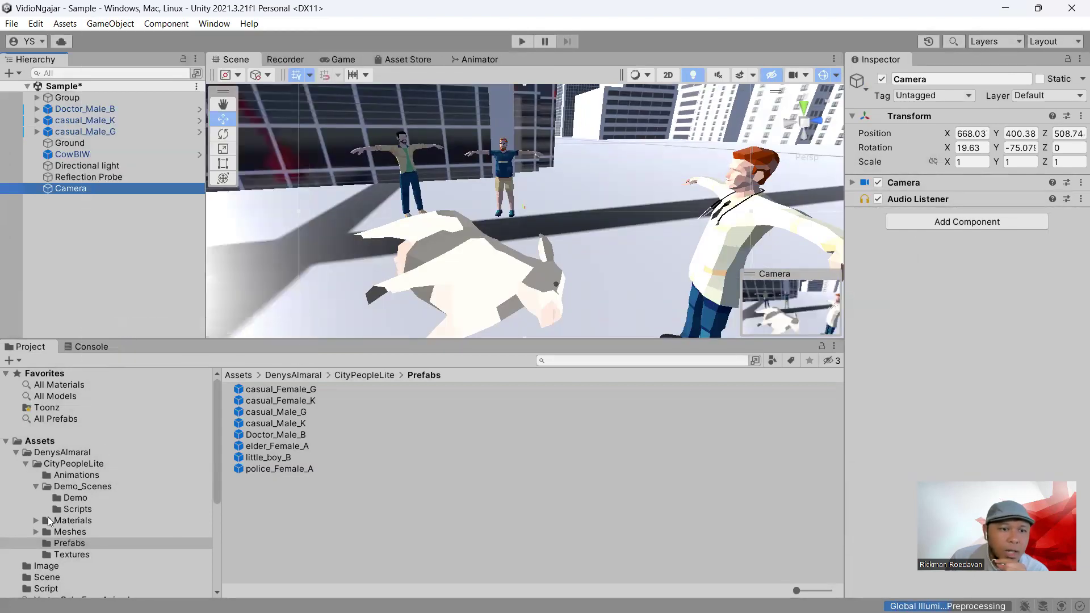
# - Add the TransformationTranslate script to the camera and set its Move Direction to Back
pyautogui.click(60, 589)
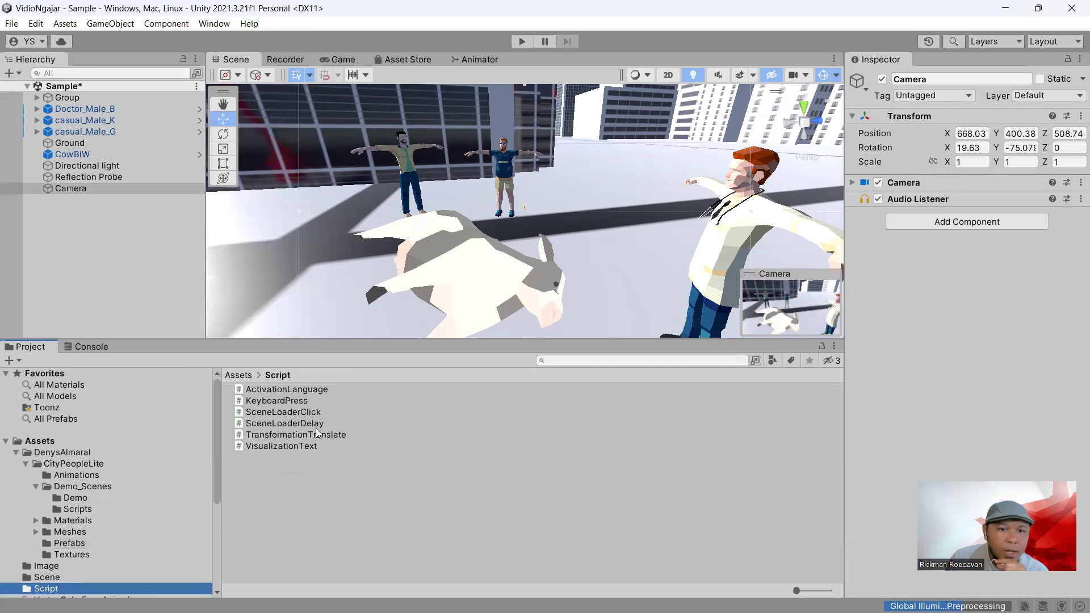
pyautogui.moveTo(301, 435); pyautogui.dragTo(911, 364)
pyautogui.click(974, 266)
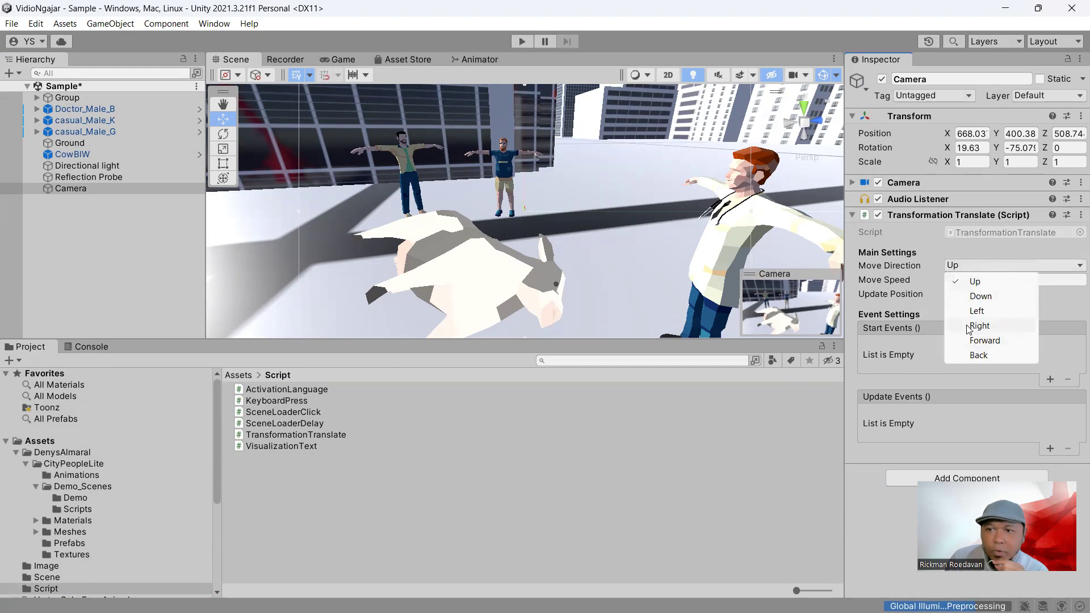
pyautogui.click(978, 356)
# - Lower the camera to a Y position of about 399.96 and tilt it to an X rotation of about 11.55°
pyautogui.press('f')
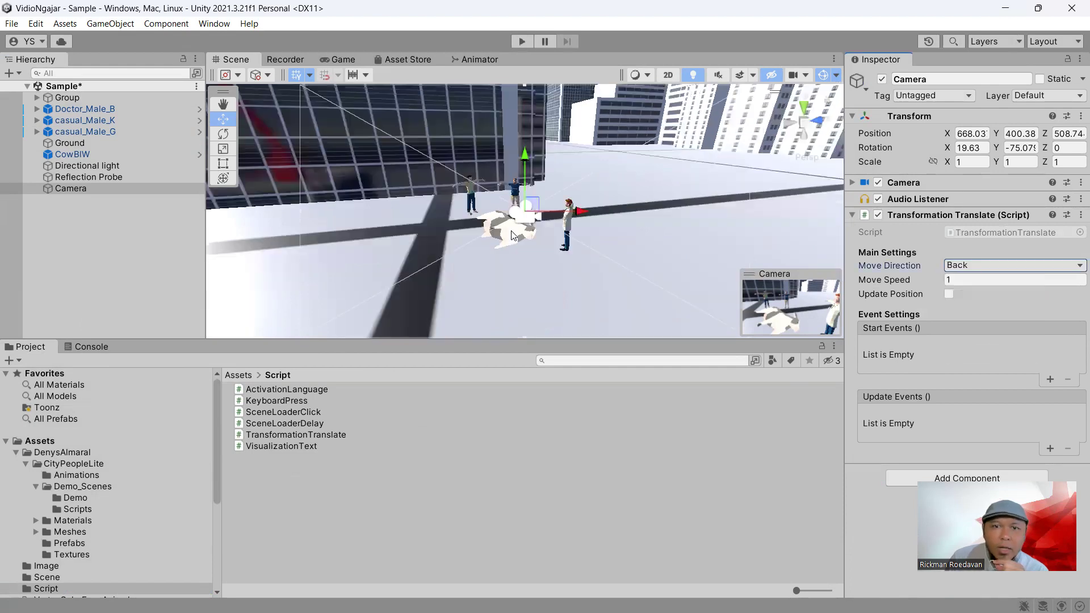
pyautogui.moveTo(534, 238); pyautogui.dragTo(509, 230, button='middle')
pyautogui.scroll(3, 487, 259)
pyautogui.moveTo(487, 260); pyautogui.dragTo(490, 268, button='right')
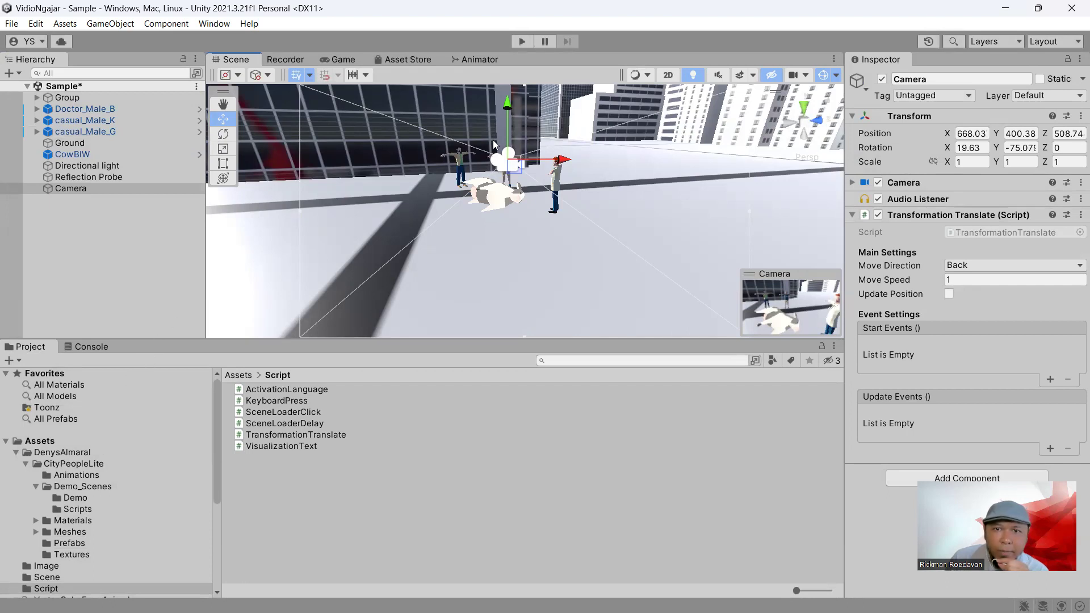
pyautogui.moveTo(508, 104); pyautogui.dragTo(510, 113)
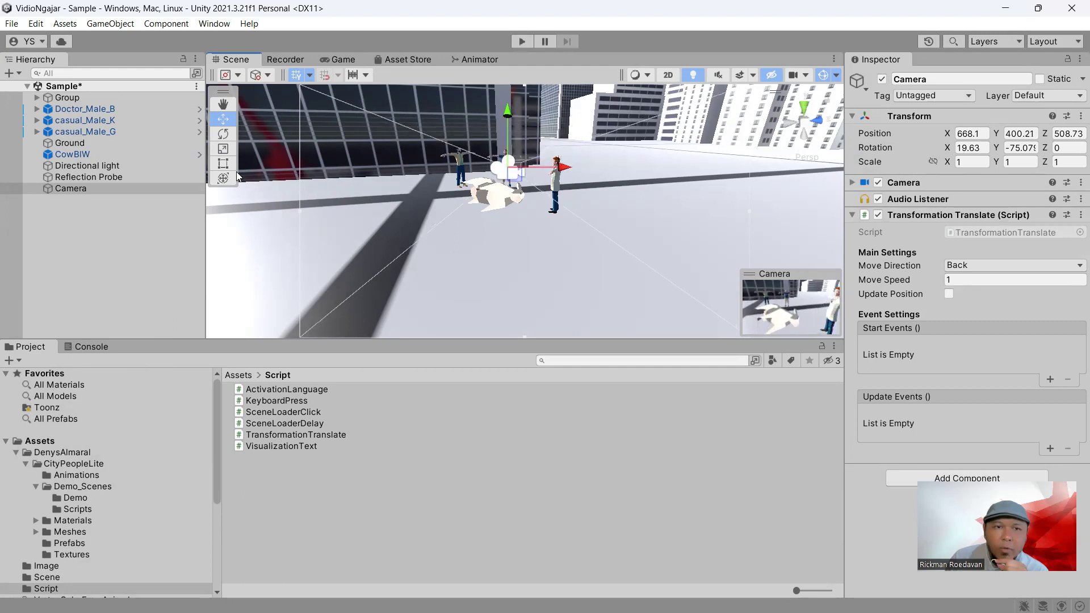
pyautogui.click(223, 133)
pyautogui.moveTo(503, 160); pyautogui.dragTo(503, 145)
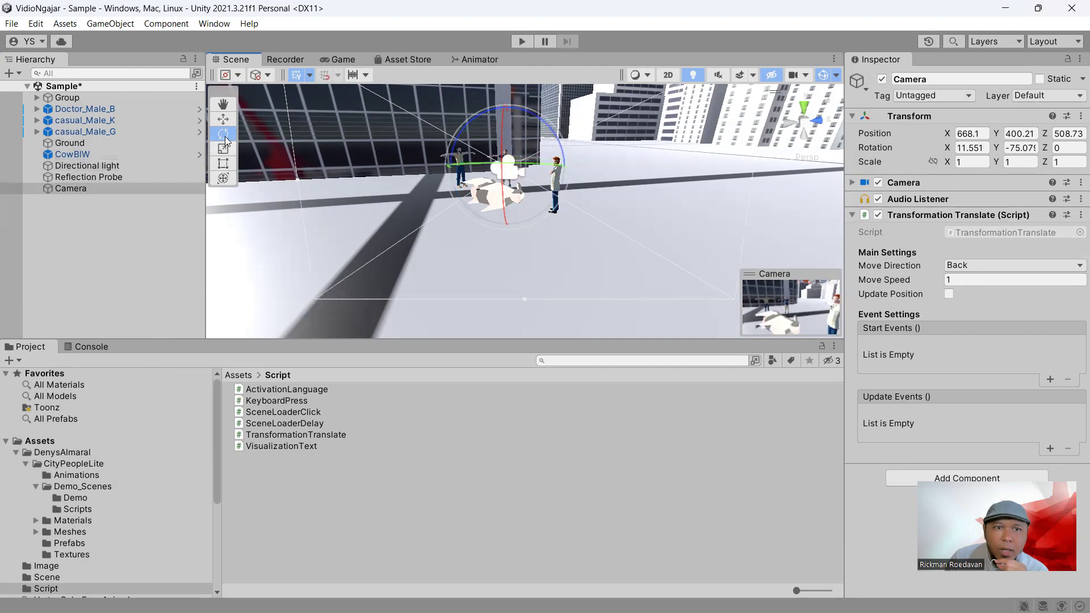
pyautogui.click(223, 119)
pyautogui.moveTo(504, 115); pyautogui.dragTo(504, 121)
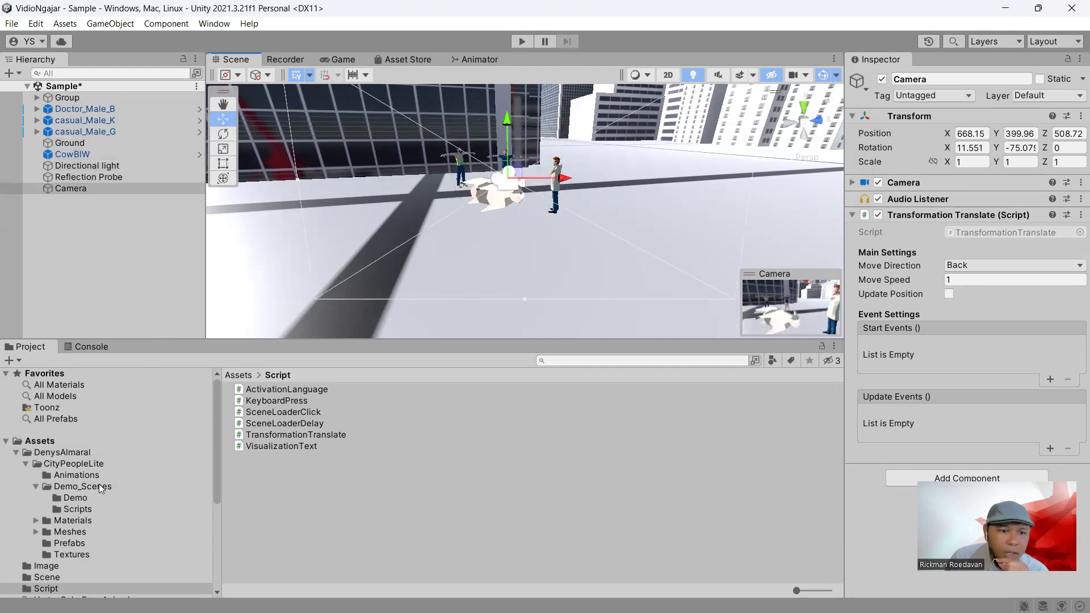
# - Place the little_boy_B prefab facing the cow with a Y rotation of about -80.5° and remove its City People script component
pyautogui.click(74, 543)
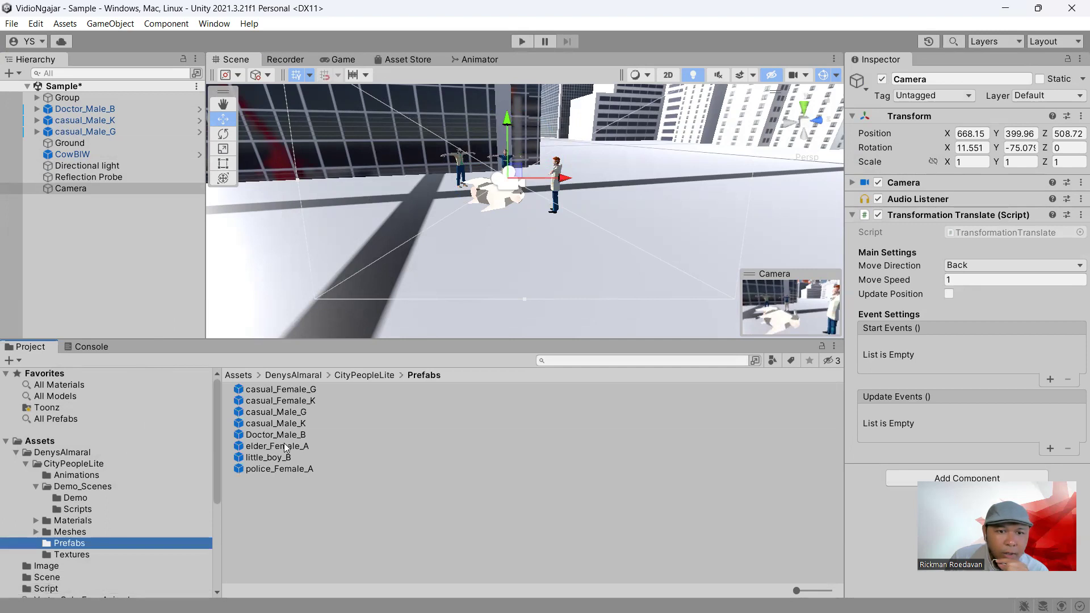
pyautogui.moveTo(283, 459); pyautogui.dragTo(679, 274)
pyautogui.click(225, 136)
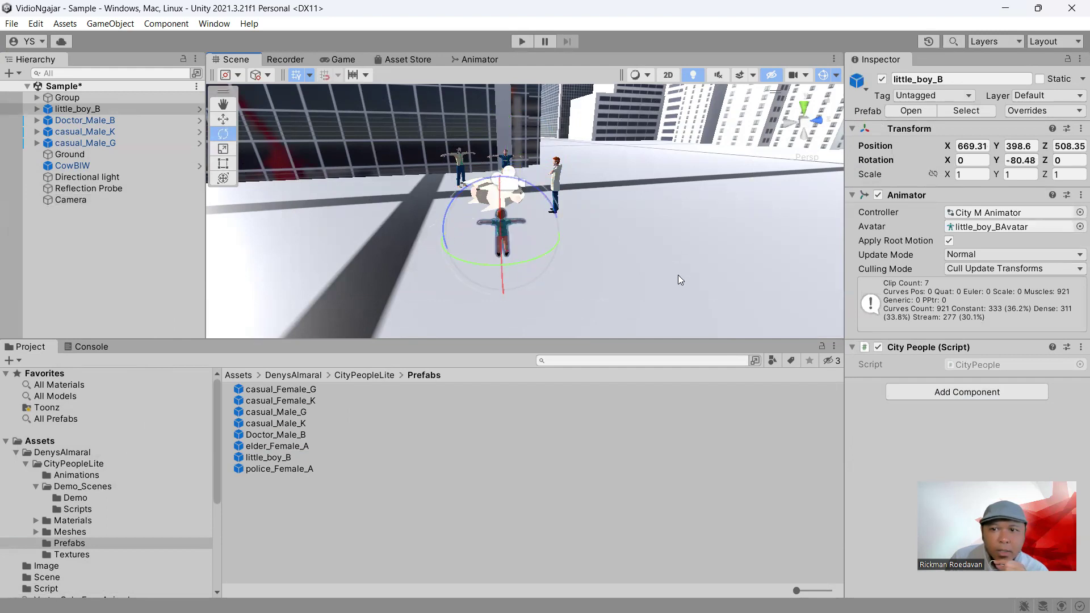
pyautogui.rightClick(1073, 351)
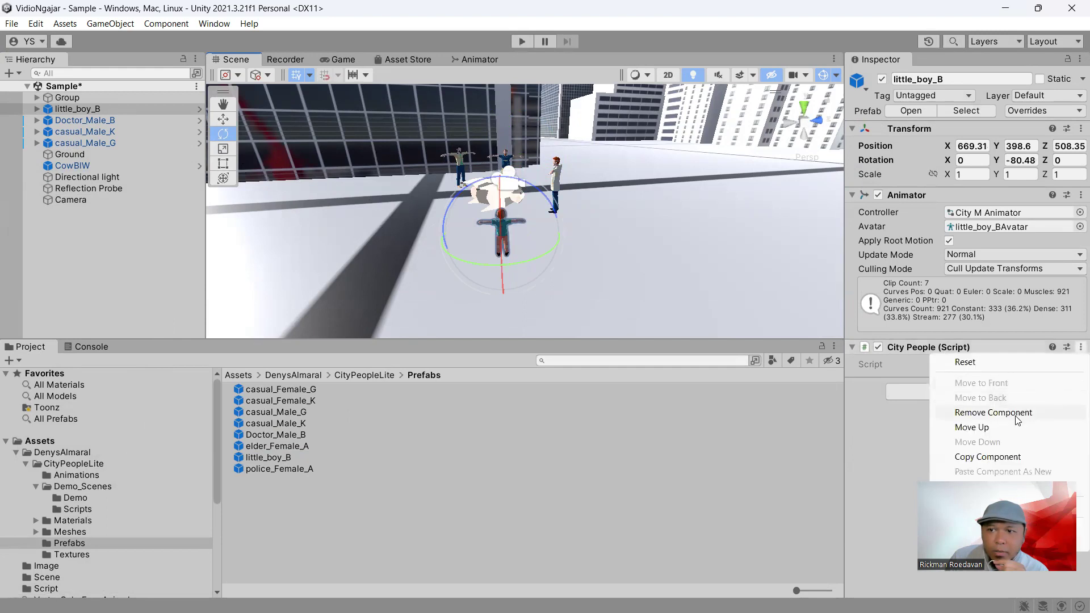
pyautogui.click(994, 413)
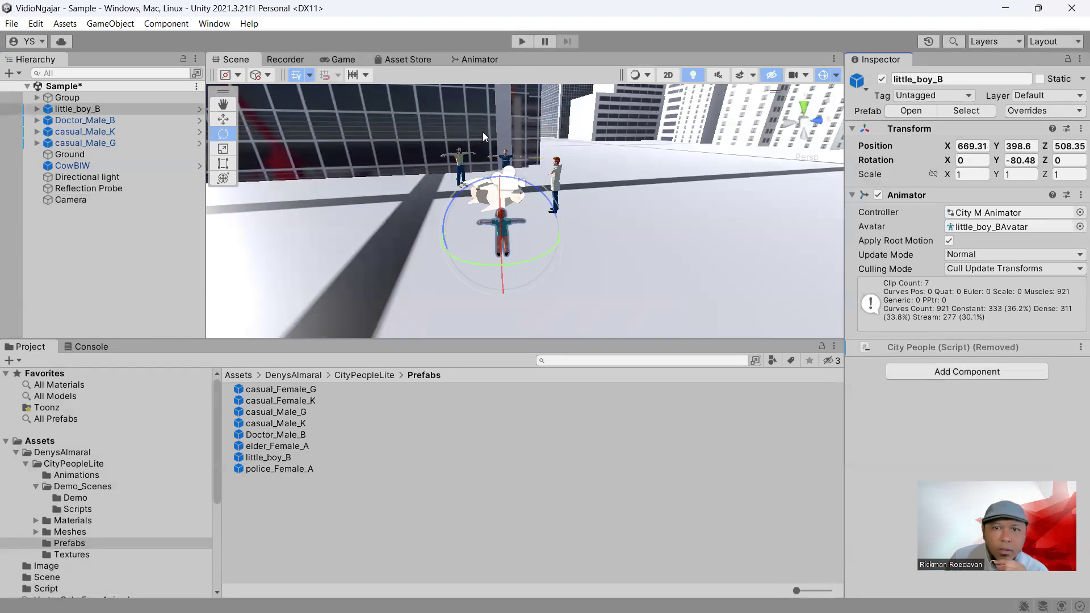
# - Run a play test of the scene through the camera, stop it and select the camera
pyautogui.click(520, 41)
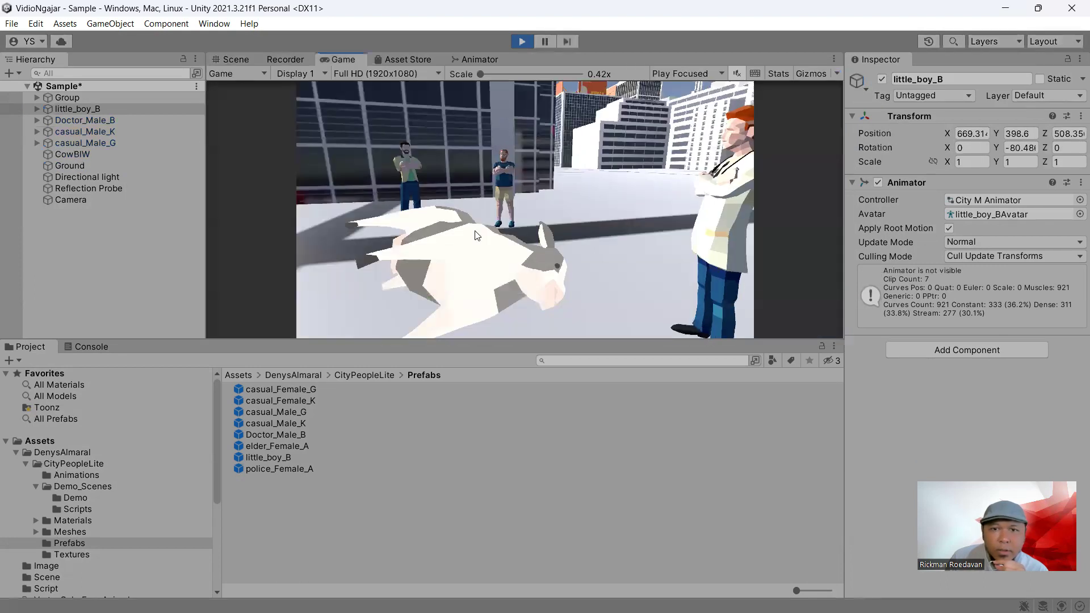
pyautogui.click(522, 42)
pyautogui.click(62, 204)
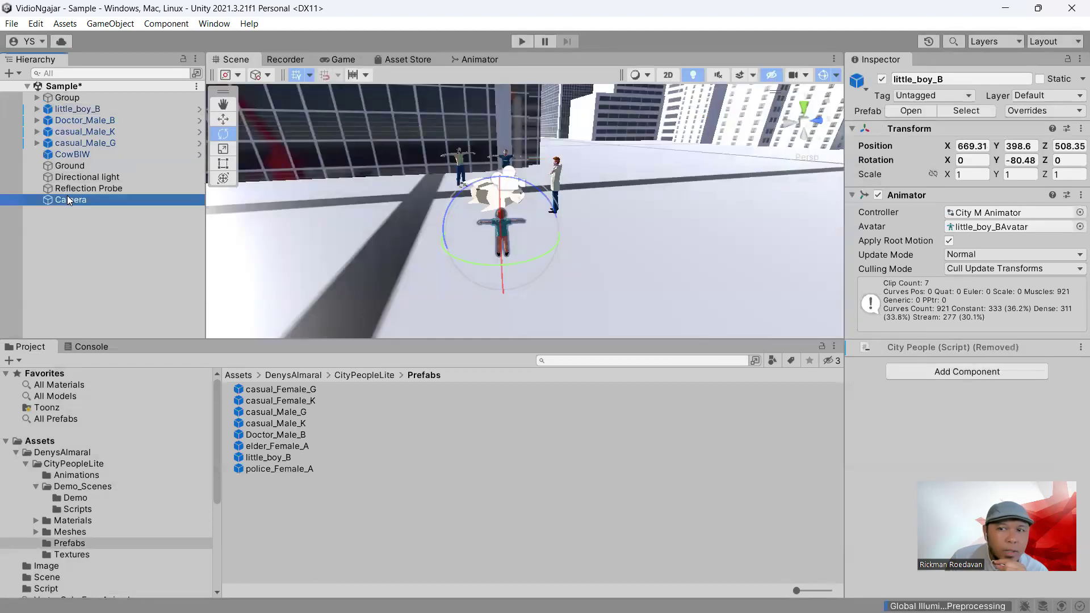
# - Enable Update Position on the camera's TransformationTranslate script, then run a play test of the scene and stop it
pyautogui.click(952, 292)
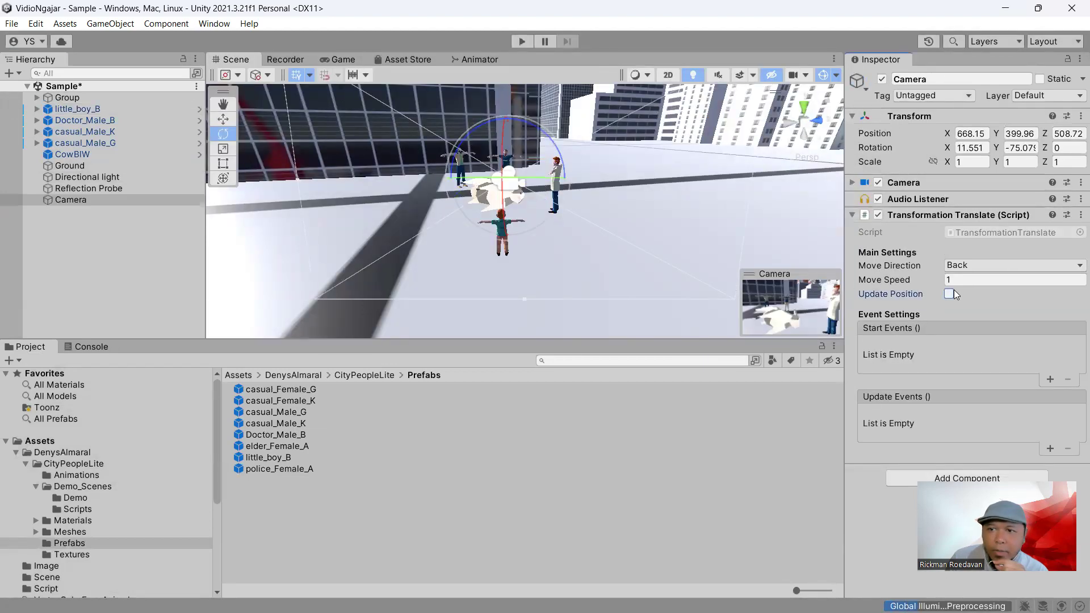
pyautogui.click(514, 44)
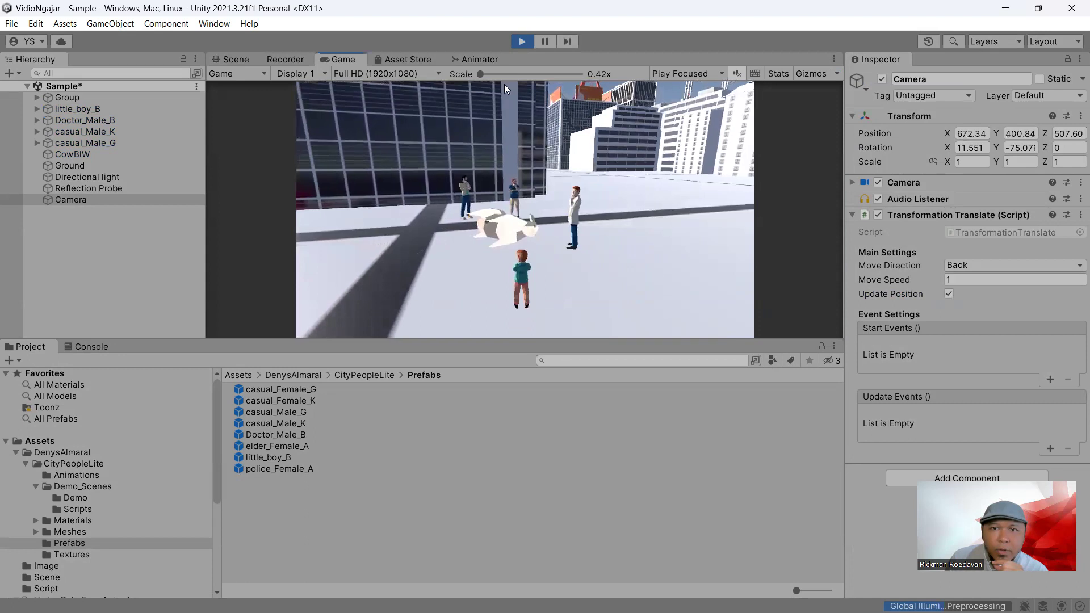
pyautogui.click(523, 42)
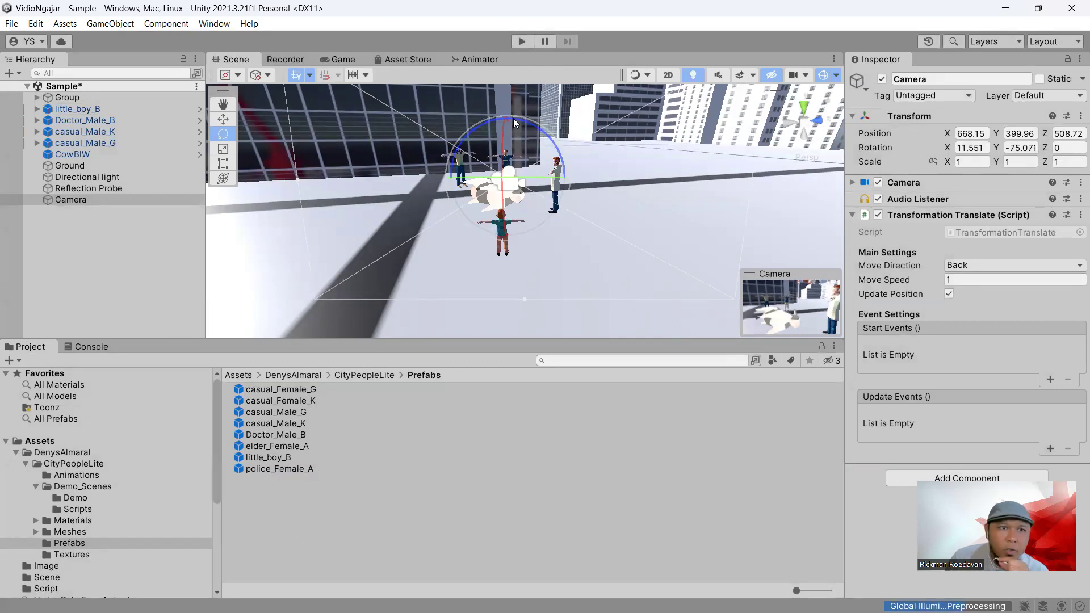
# - Set the Recorder's time interval to end at 5 seconds and dock the Recorder panel beside the Console
pyautogui.click(284, 60)
pyautogui.click(465, 126)
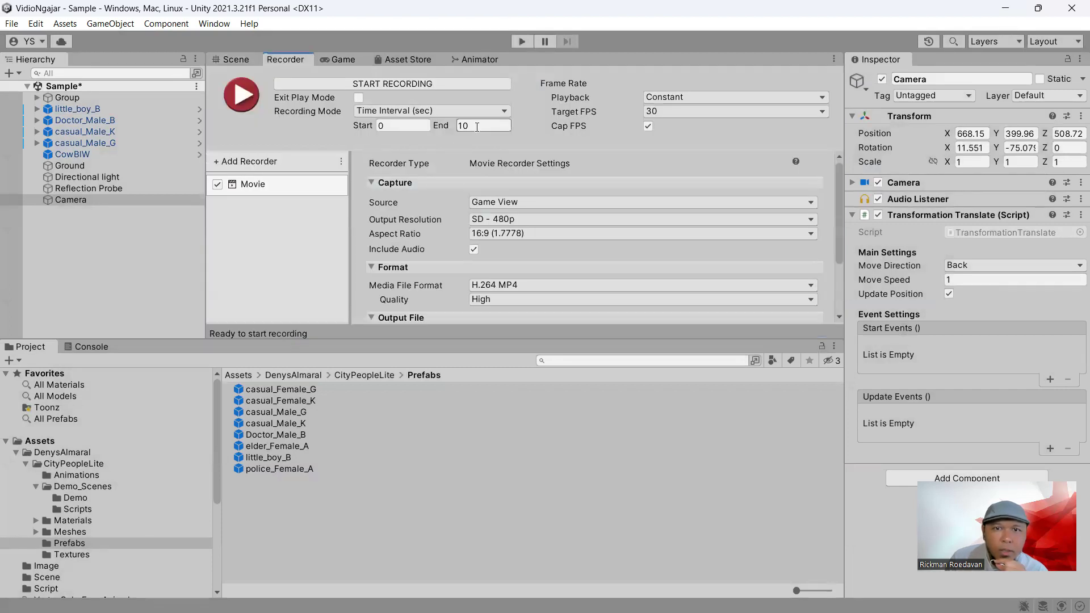
pyautogui.write('5')
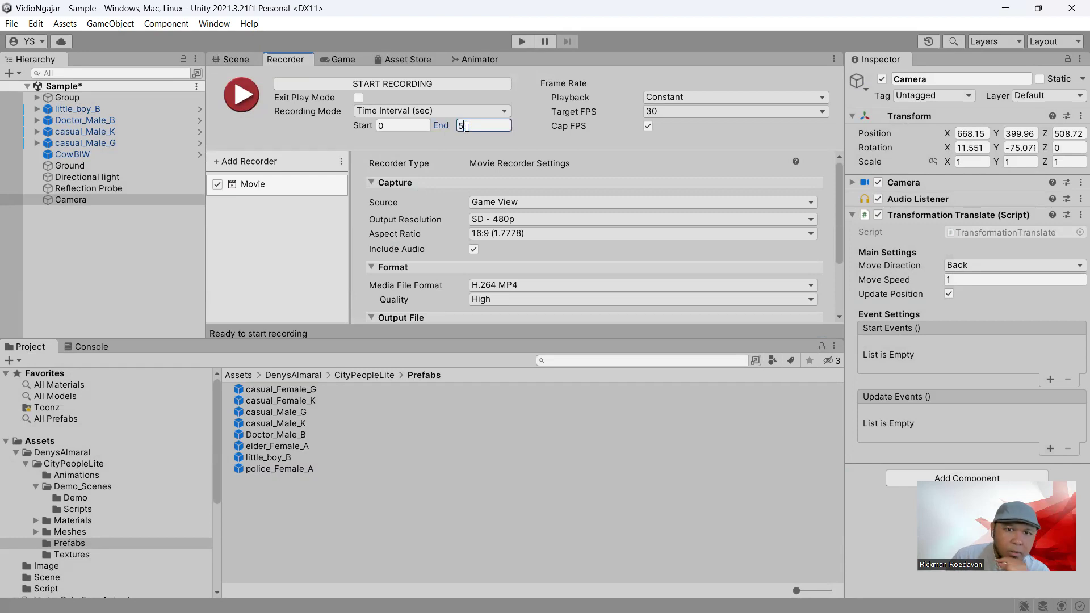
pyautogui.moveTo(290, 60); pyautogui.dragTo(296, 350)
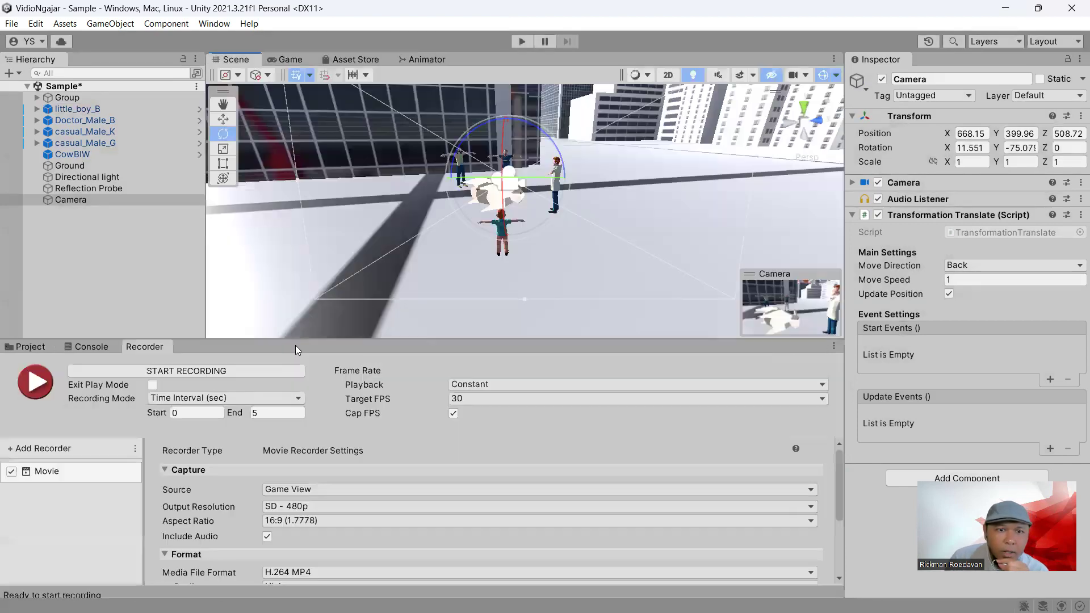
# - Record the scene as a movie, stop play mode and open the recorder's output folder
pyautogui.click(244, 371)
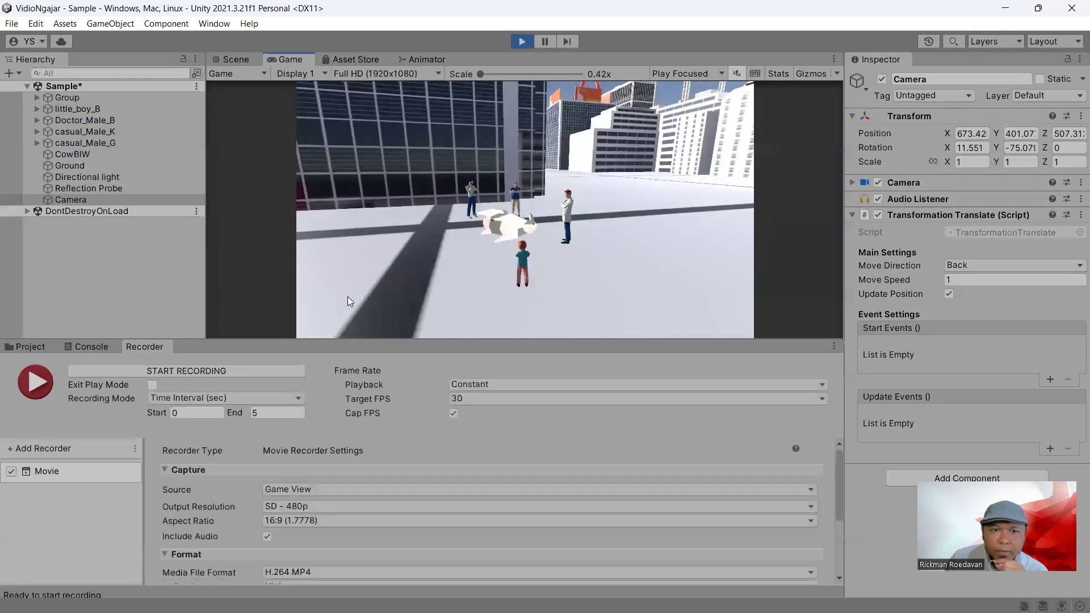
pyautogui.click(522, 41)
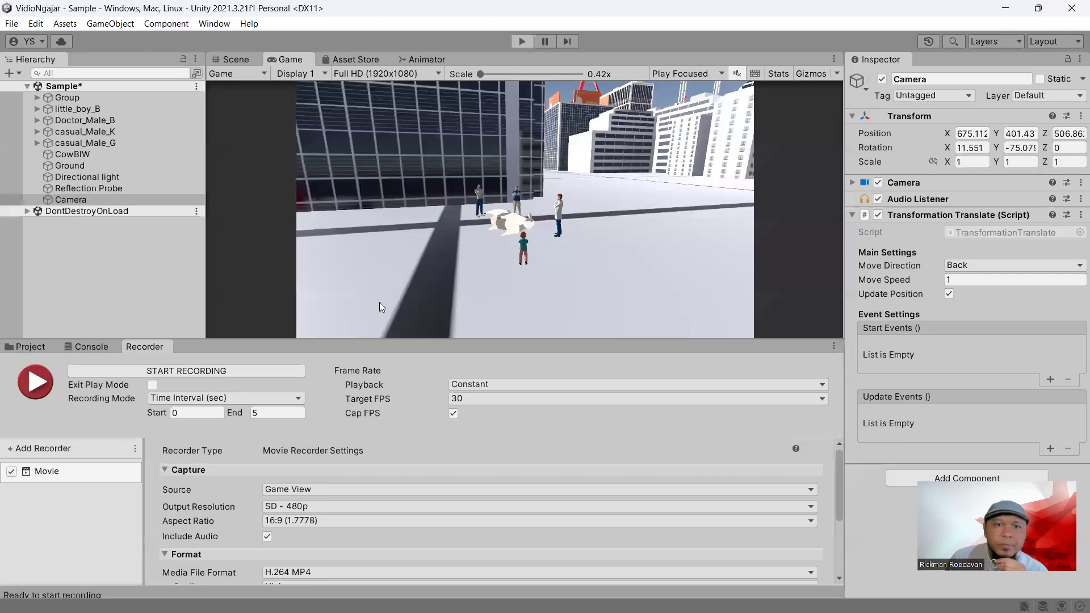
pyautogui.scroll(-3, 823, 495)
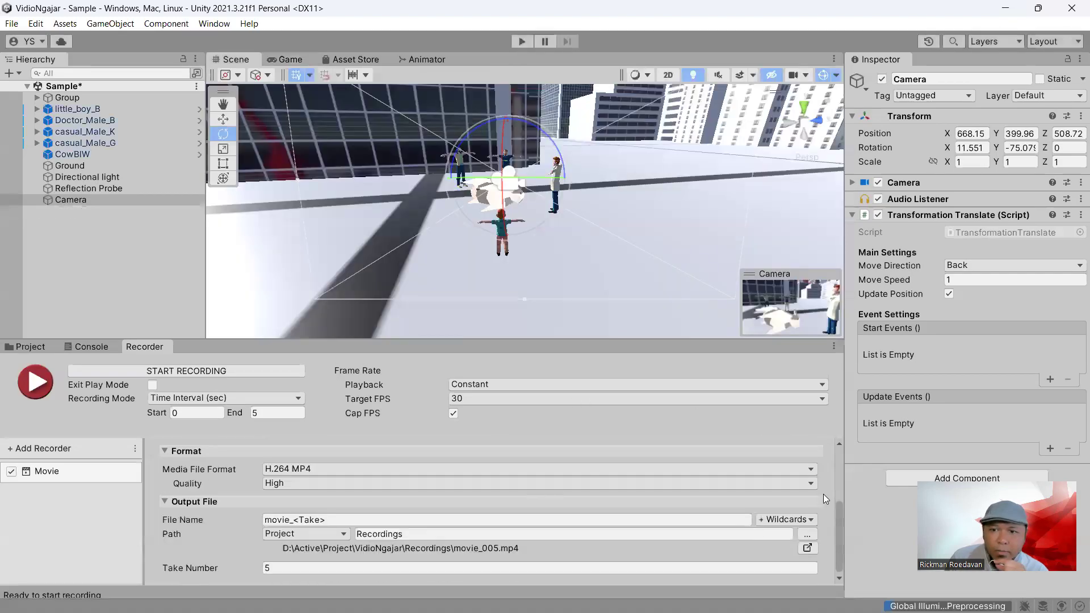
pyautogui.click(807, 548)
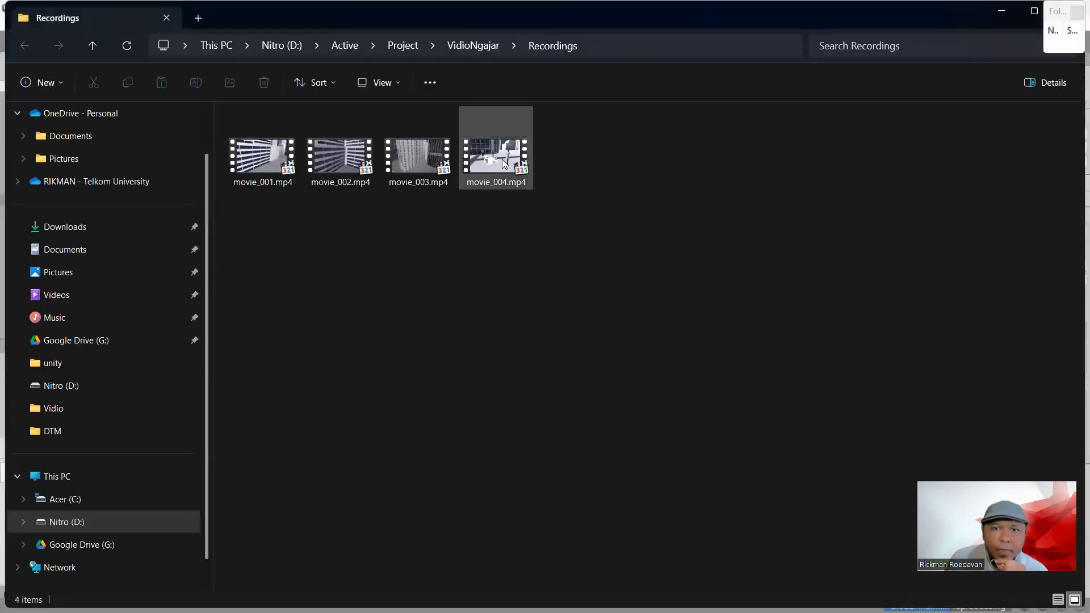
# - Play movie_004.mp4 in full screen to review the recorded camera movement, then close the video player
pyautogui.click(502, 159)
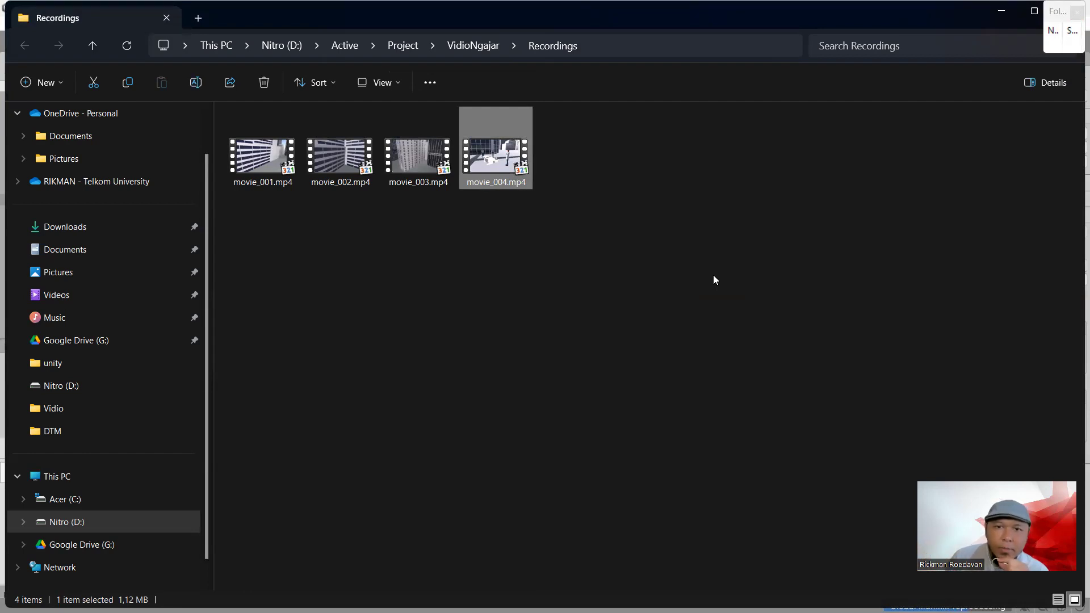
pyautogui.click(714, 280)
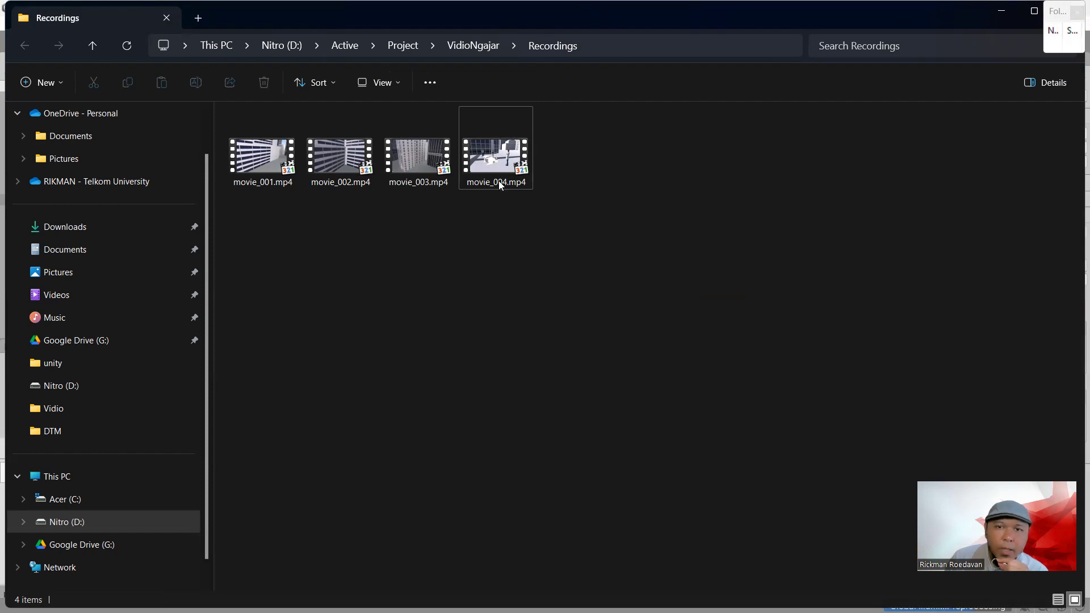
pyautogui.click(500, 164)
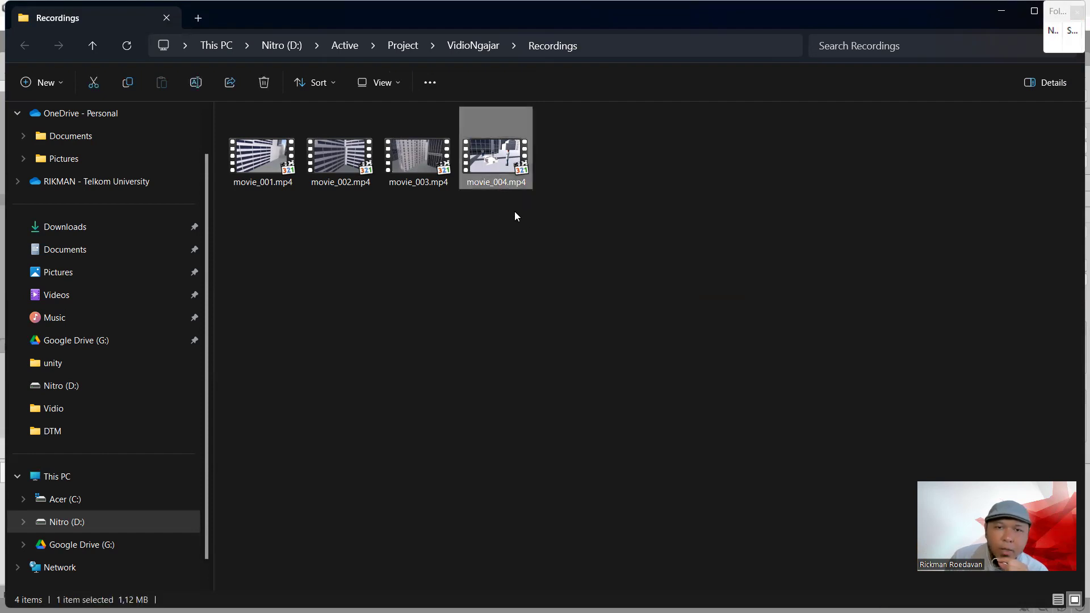
pyautogui.doubleClick(492, 162)
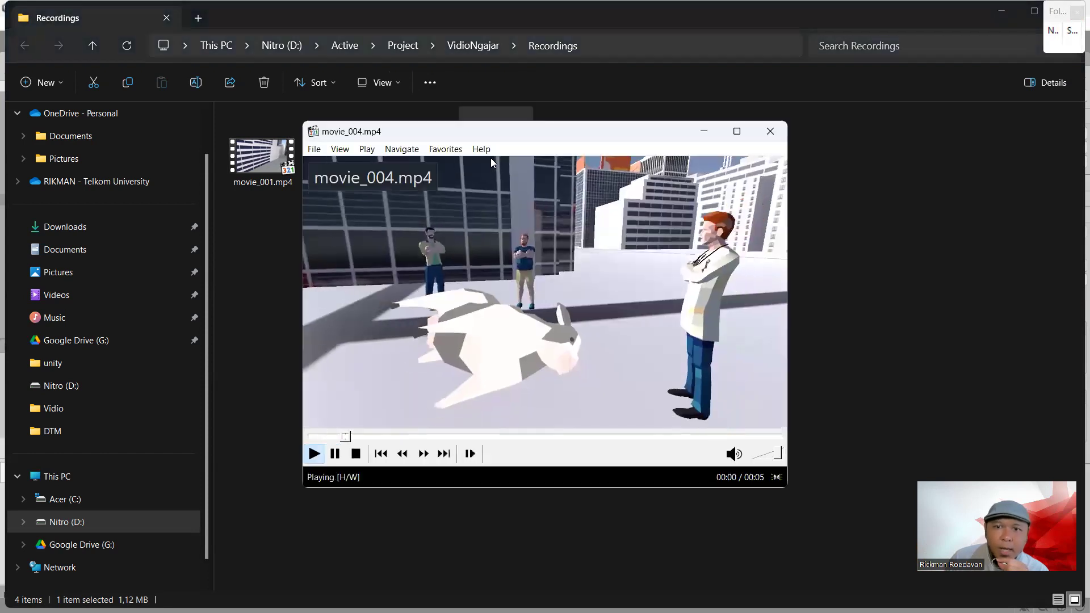
pyautogui.doubleClick(620, 241)
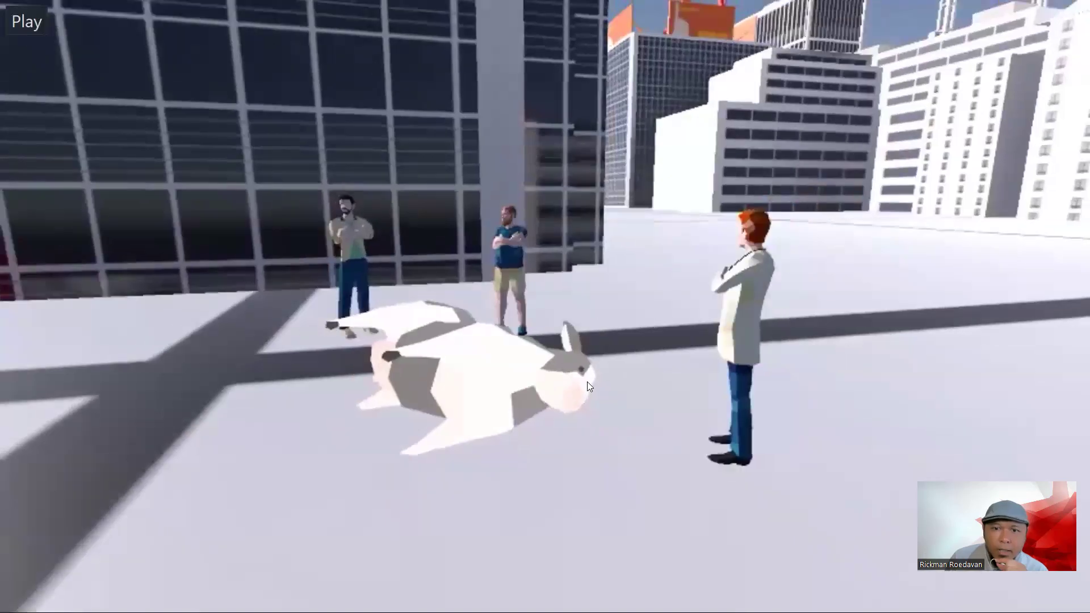
pyautogui.click(496, 504)
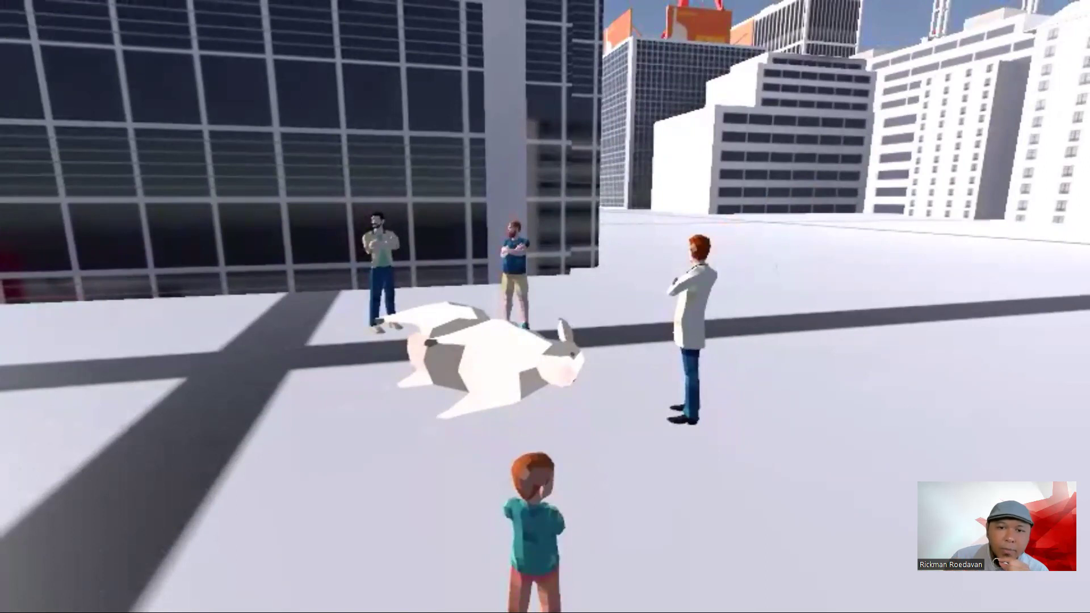
pyautogui.click(544, 374)
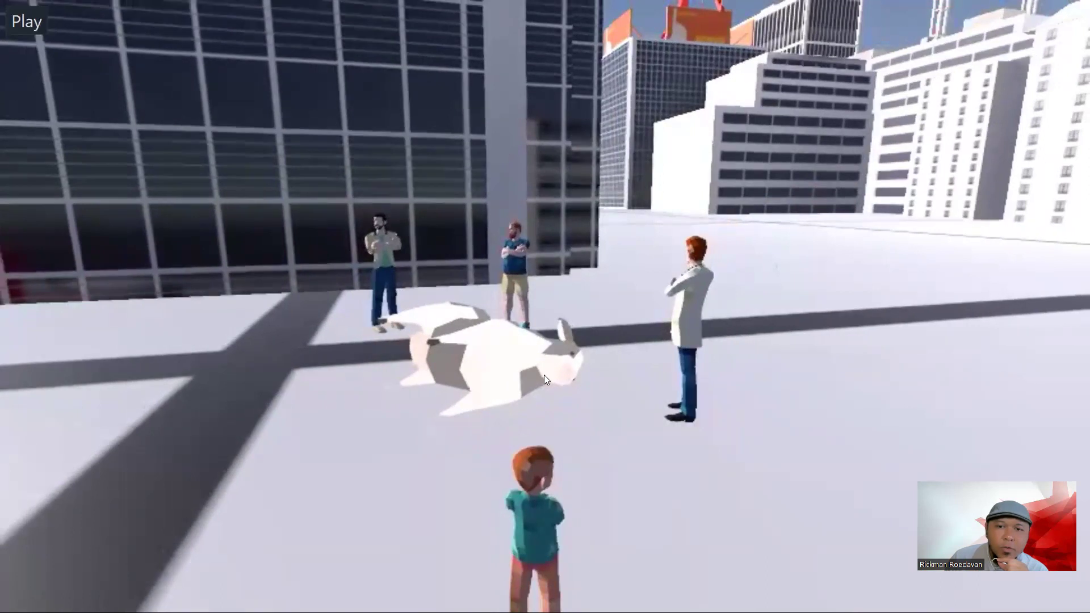
pyautogui.click(544, 375)
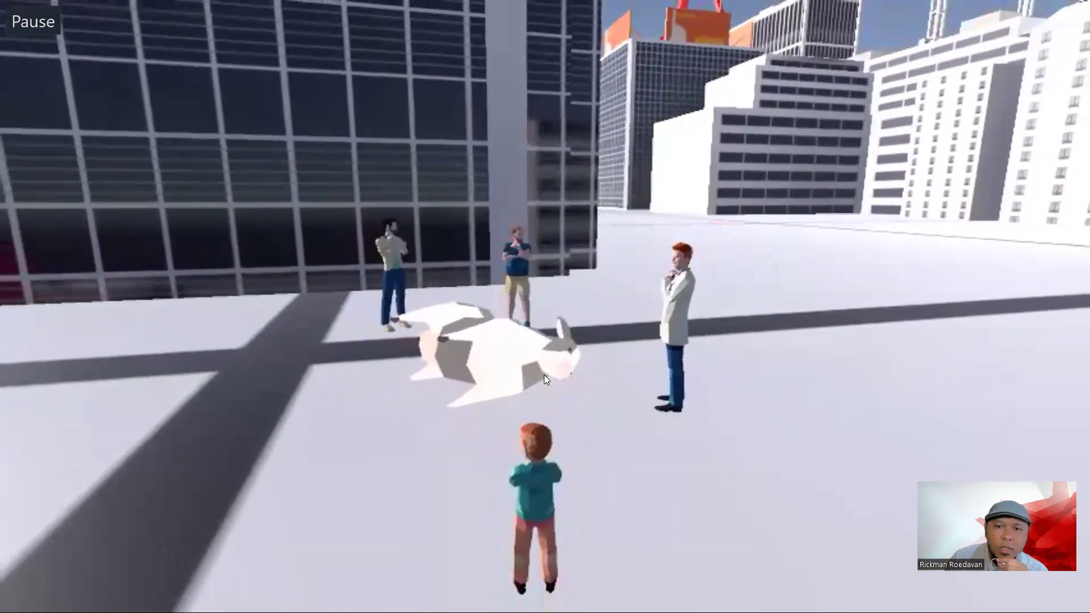
pyautogui.doubleClick(586, 363)
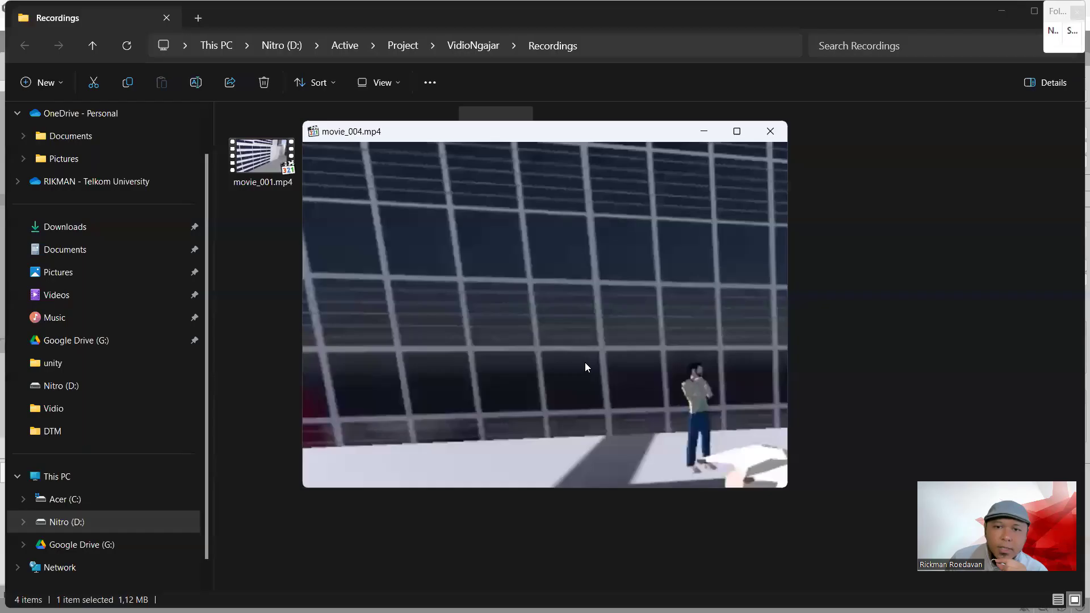
pyautogui.click(585, 358)
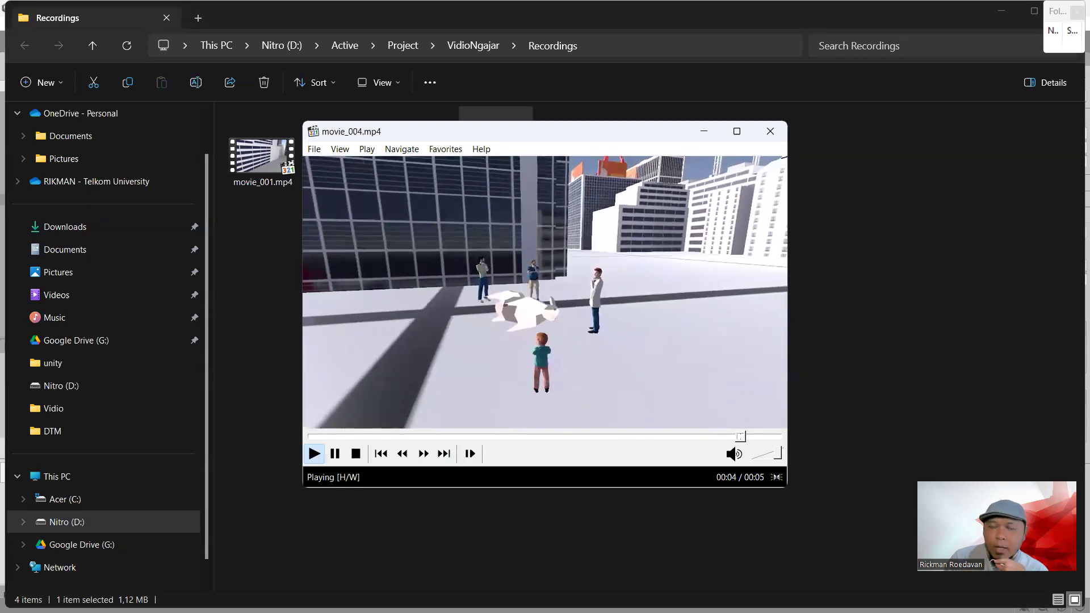
pyautogui.click(770, 131)
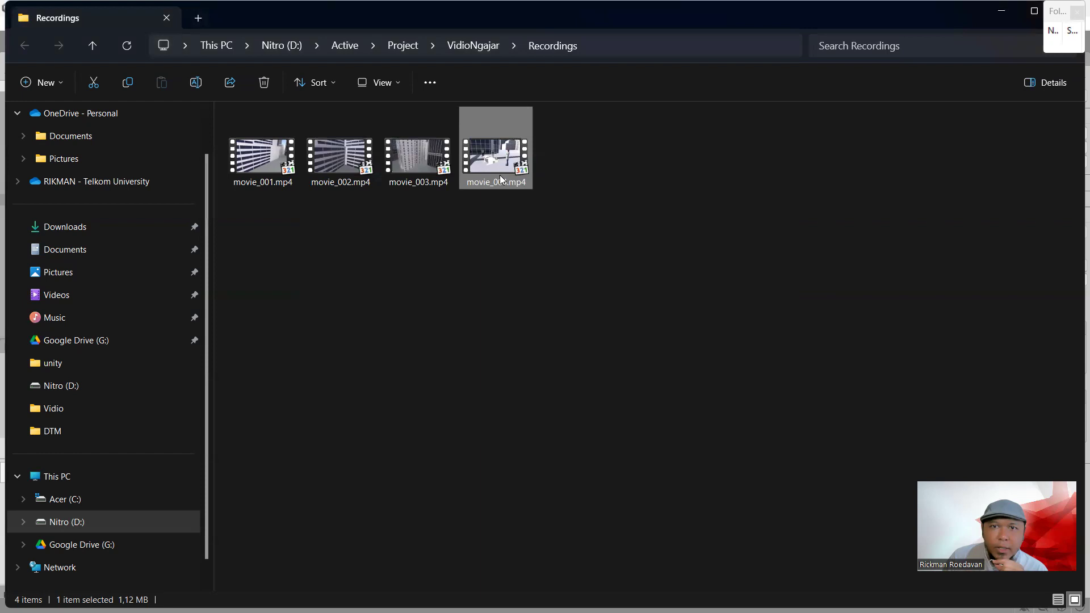
# - Switch to Unity and open the Video folder in the project's assets
pyautogui.moveTo(491, 153); pyautogui.dragTo(384, 393)
pyautogui.hotkey('alt', 'Tab')
pyautogui.click(31, 347)
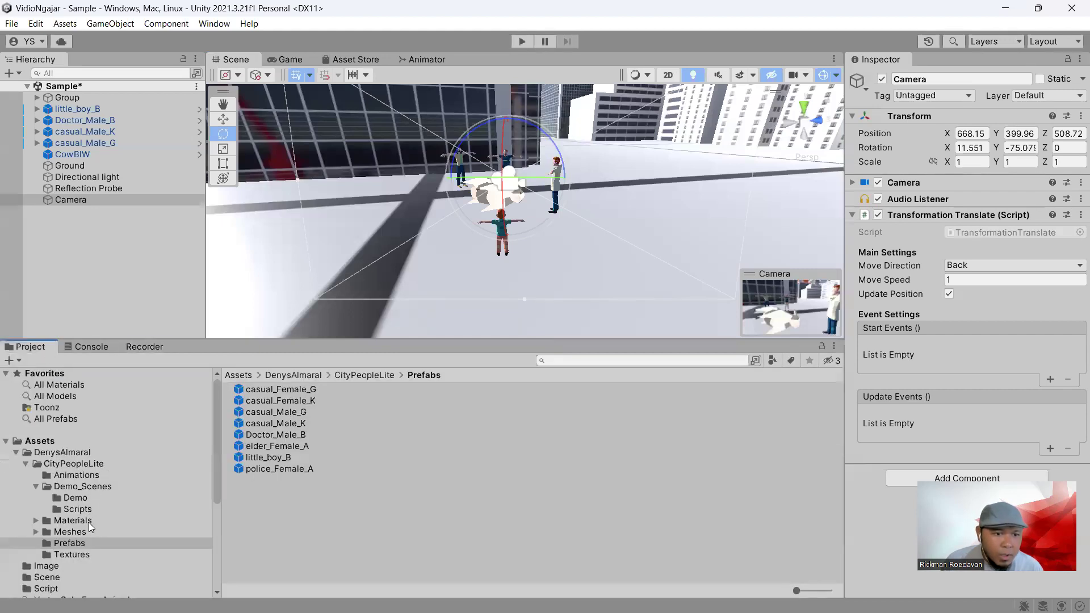
pyautogui.scroll(-5, 88, 523)
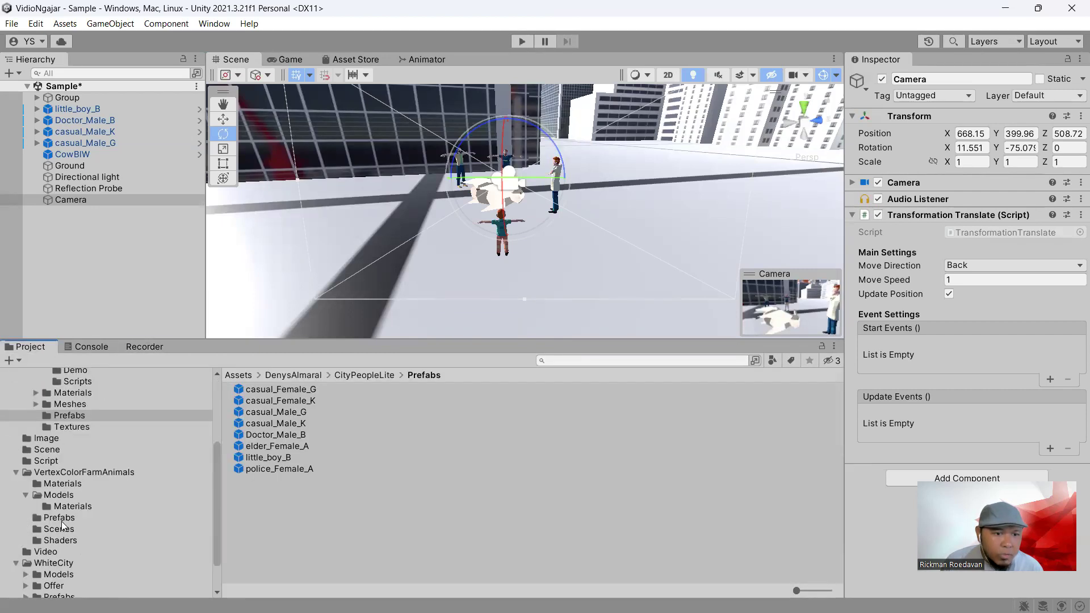
pyautogui.click(45, 551)
# - Try to import movie_004.mp4 from the Recordings folder into the project's Video folder
pyautogui.hotkey('alt', 'Tab')
pyautogui.hotkey('alt', 'Tab')
pyautogui.moveTo(501, 190); pyautogui.dragTo(434, 489)
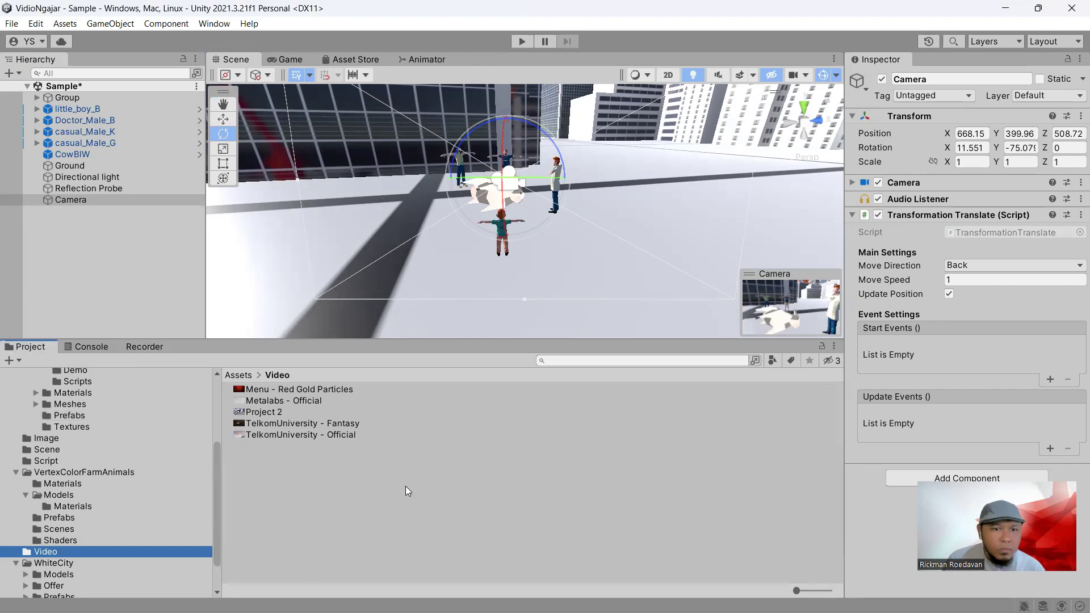
pyautogui.click(363, 489)
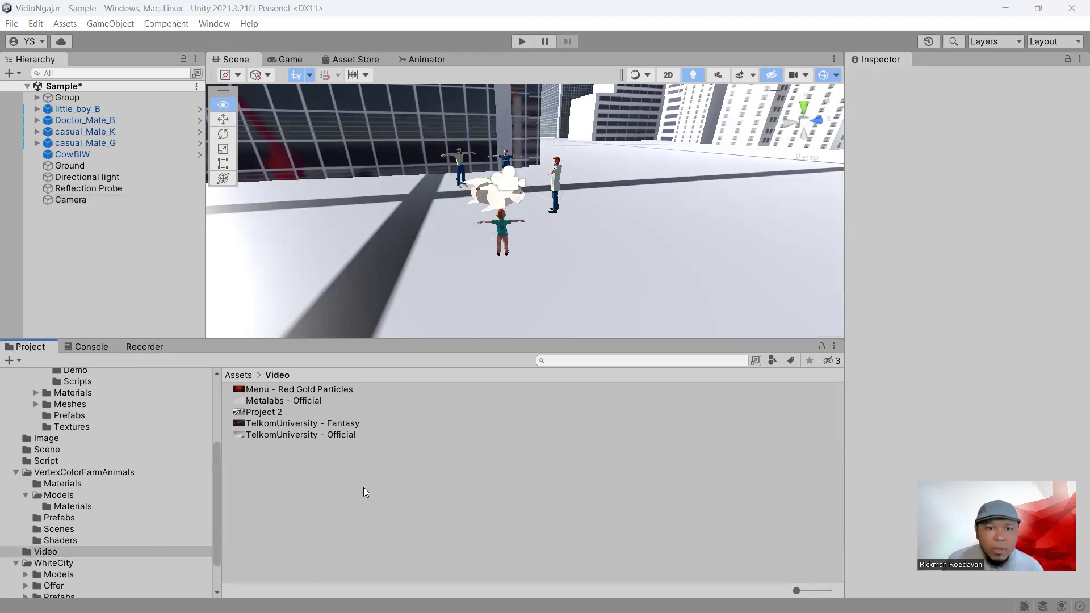
# - Switch to File Explorer and move movie_004.mp4 from the Recordings folder to the root of the Nitro (D:) drive
pyautogui.hotkey('alt', 'Tab')
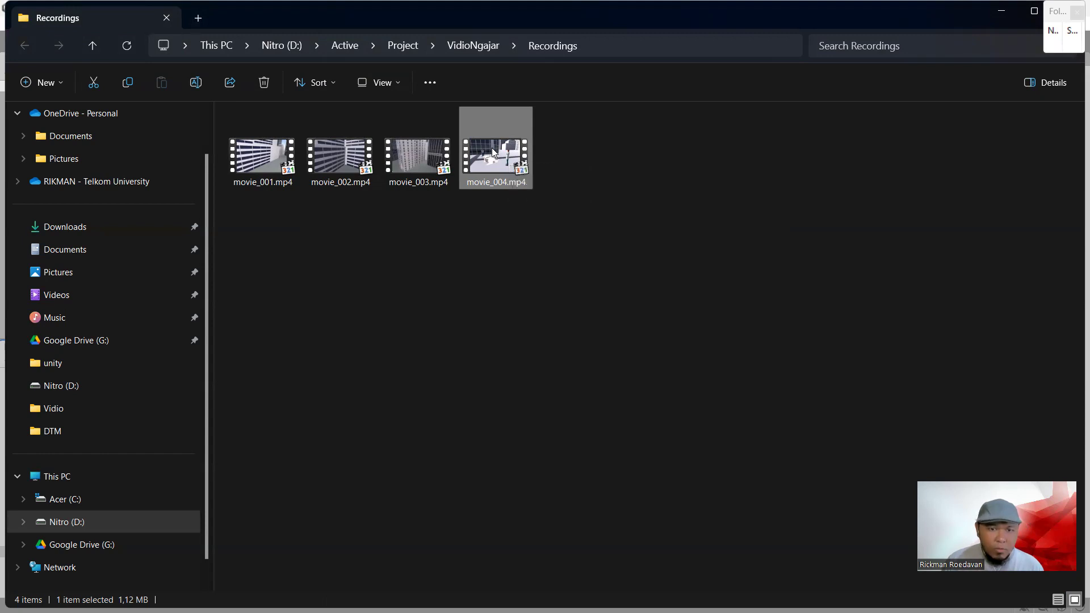
pyautogui.hotkey('ctrl', 'x')
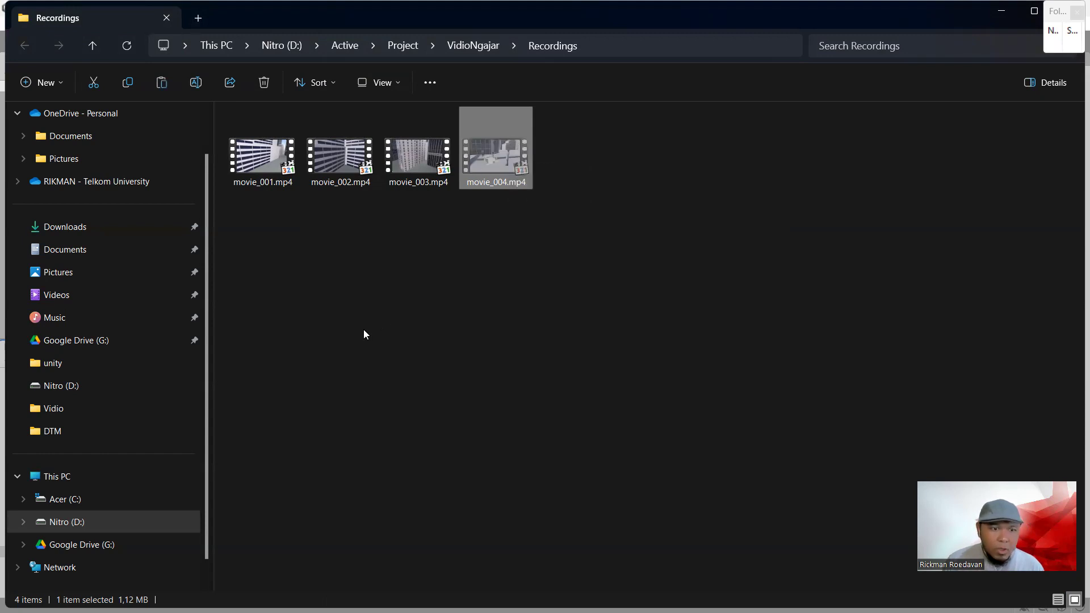
pyautogui.click(110, 381)
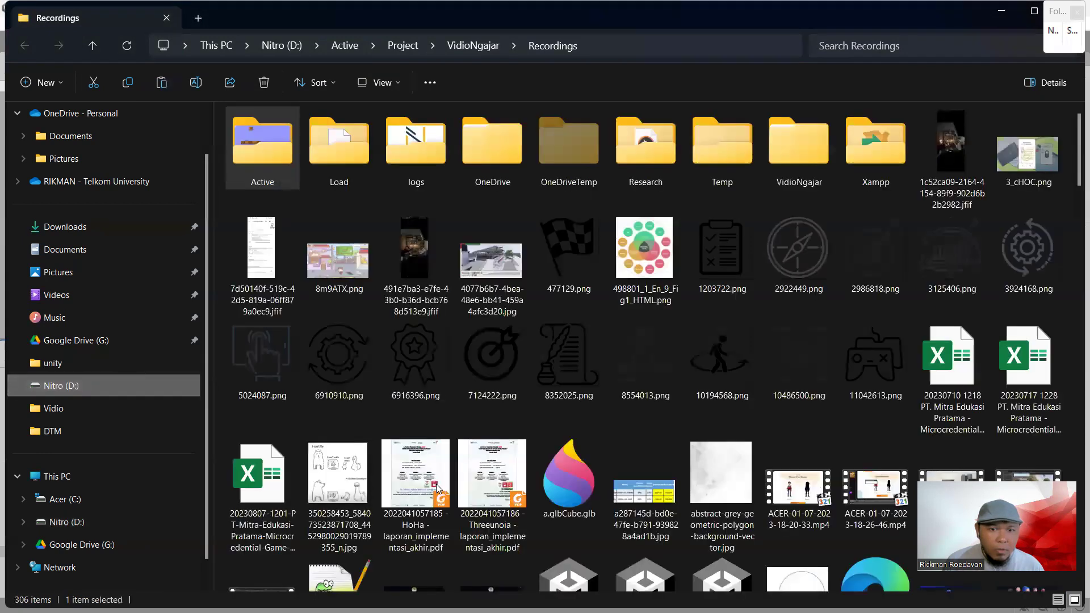
pyautogui.scroll(-5, 434, 494)
pyautogui.click(447, 504)
pyautogui.scroll(-2, 480, 518)
pyautogui.click(480, 518)
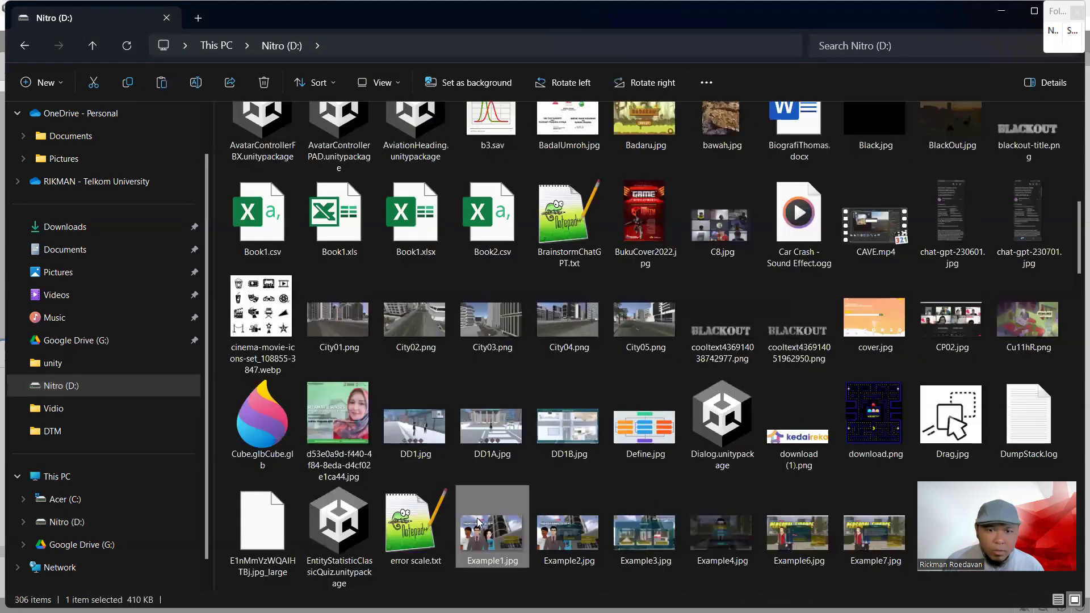
pyautogui.hotkey('ctrl', 'v')
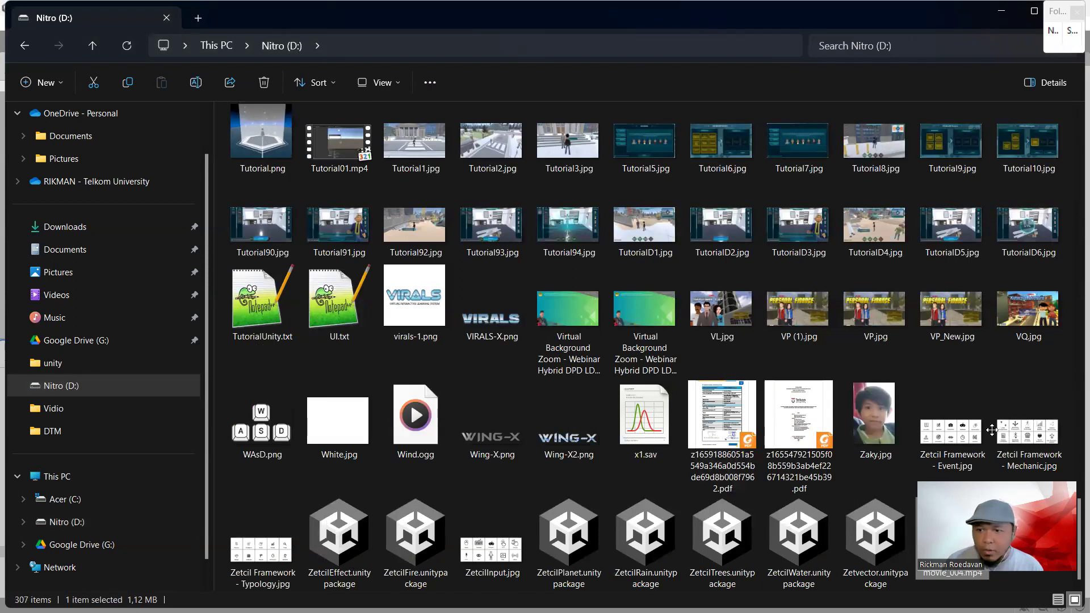
# - Import movie_004.mp4 from the Nitro (D:) drive into the Unity project's Video folder
pyautogui.moveTo(932, 535); pyautogui.dragTo(973, 556)
pyautogui.hotkey('alt', 'Tab')
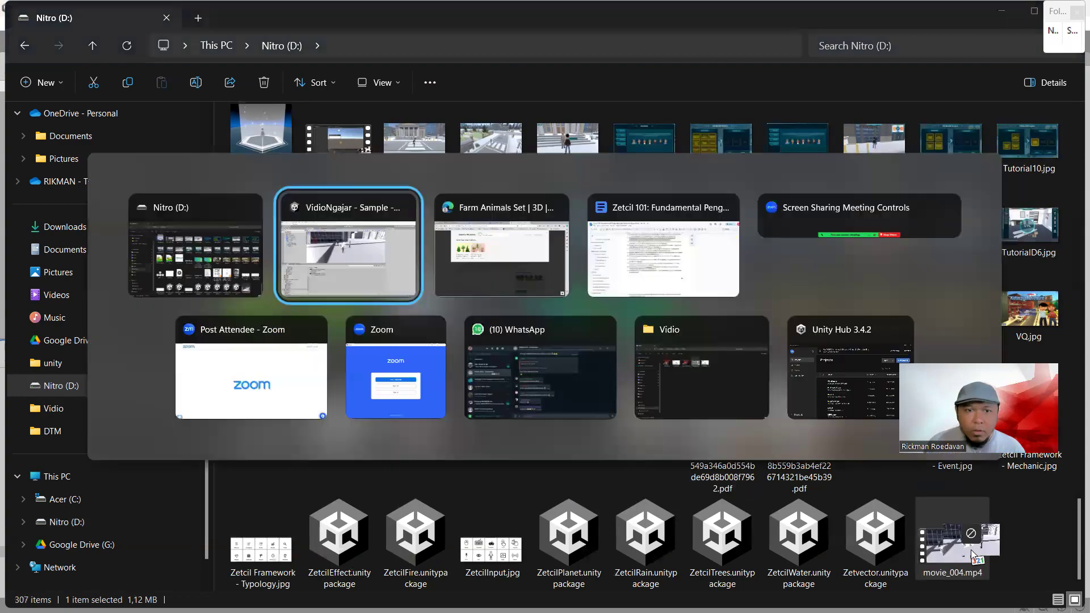
pyautogui.moveTo(742, 552); pyautogui.dragTo(743, 535)
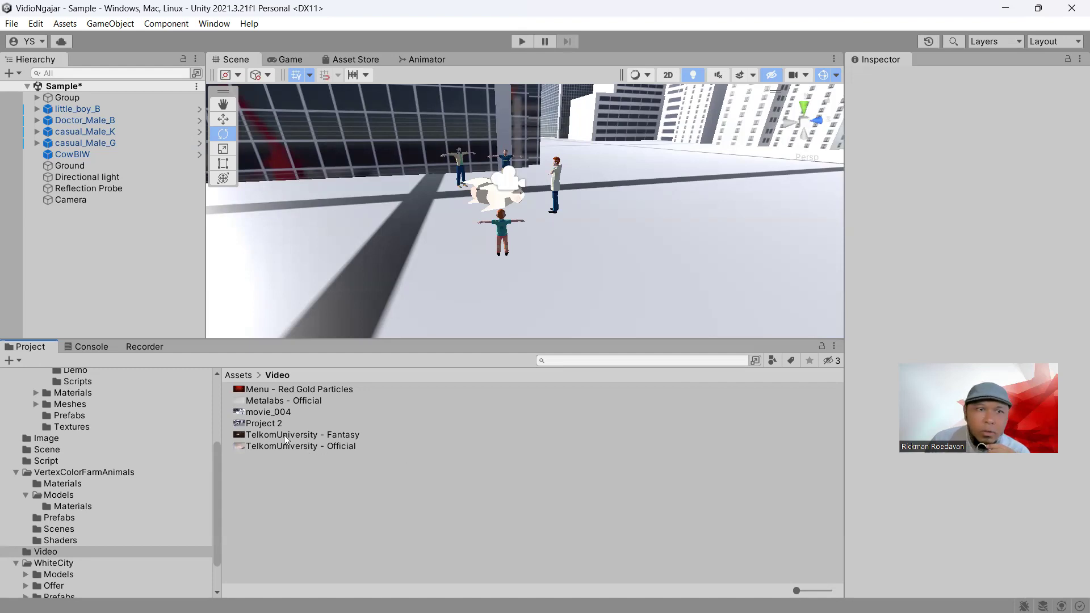
# - Open the Cutscene scene from the project's Scene folder, saving the changes made to the Sample scene
pyautogui.click(71, 200)
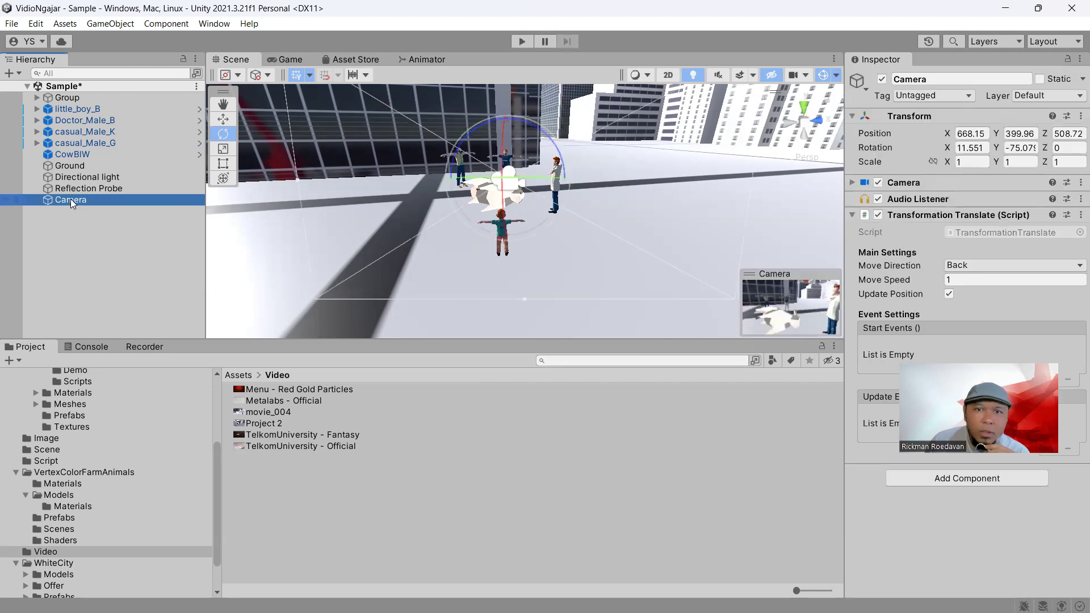
pyautogui.scroll(3, 116, 479)
pyautogui.scroll(-5, 93, 497)
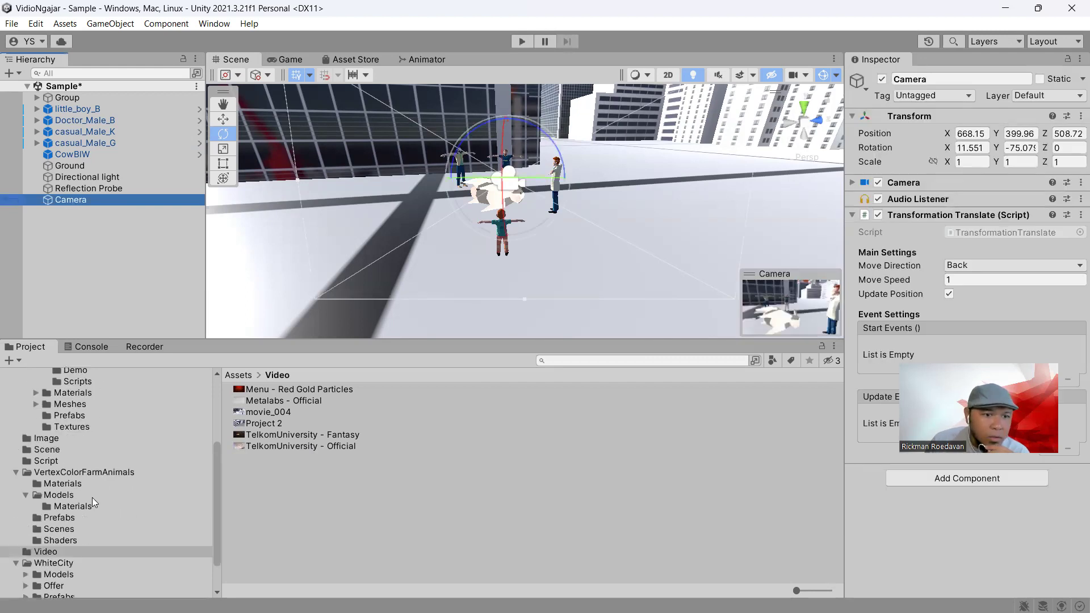
pyautogui.click(71, 489)
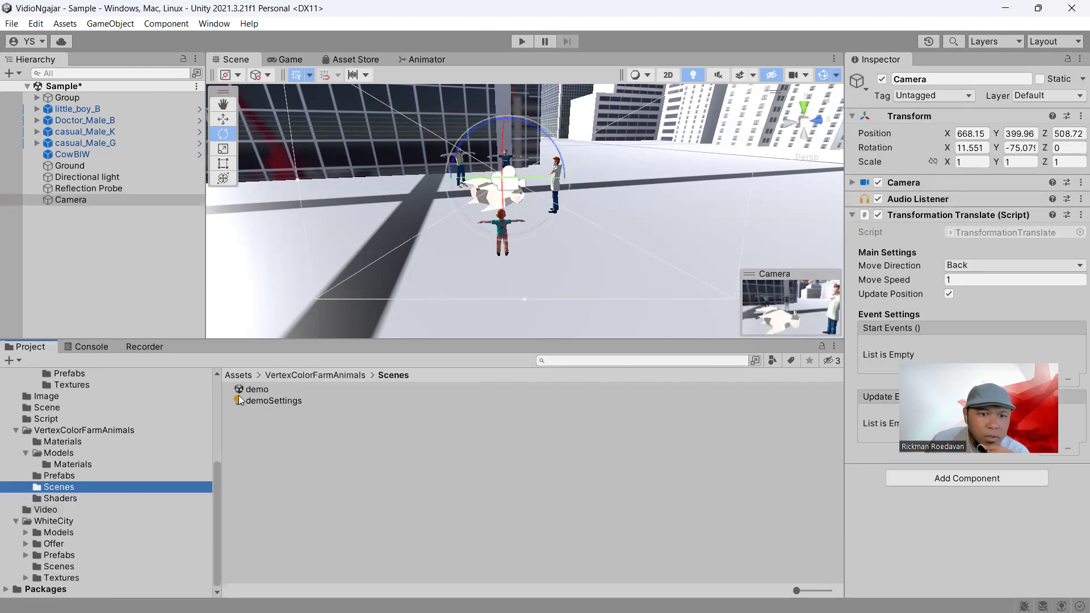
pyautogui.scroll(6, 93, 476)
pyautogui.scroll(-4, 63, 514)
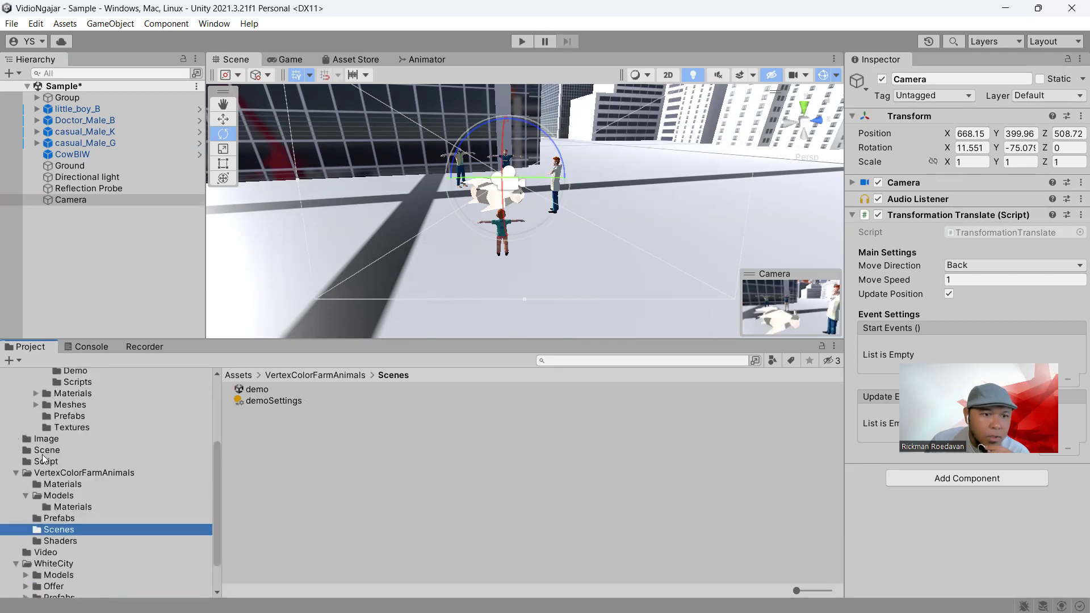
pyautogui.click(51, 450)
pyautogui.doubleClick(258, 400)
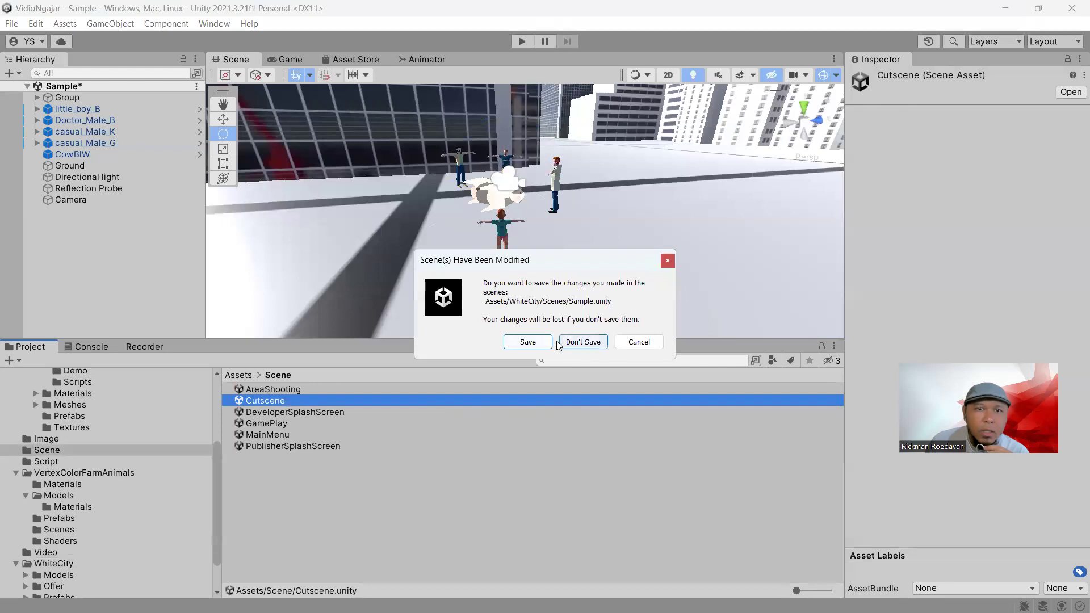
pyautogui.click(528, 343)
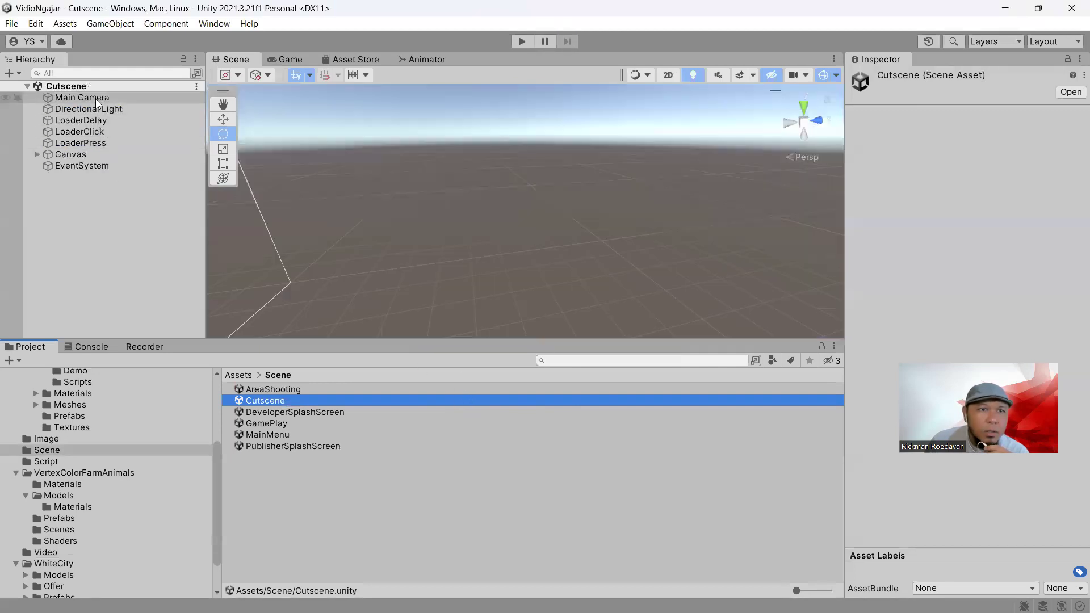
# - Assign movie_004 from the Video folder as the video clip of the Main Camera's Video Player
pyautogui.click(96, 99)
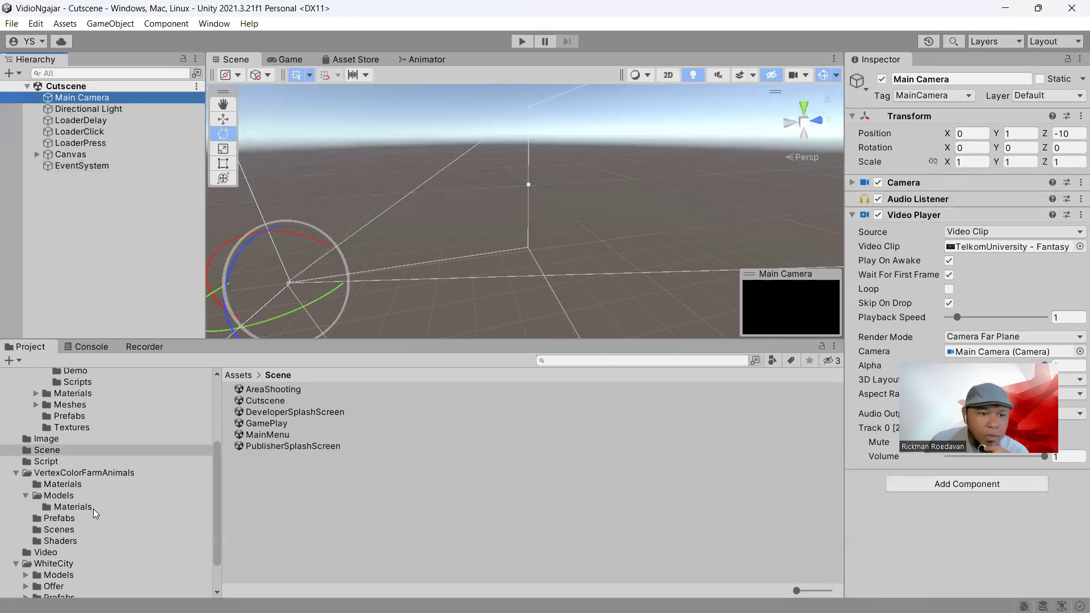
pyautogui.scroll(-2, 93, 509)
pyautogui.click(57, 510)
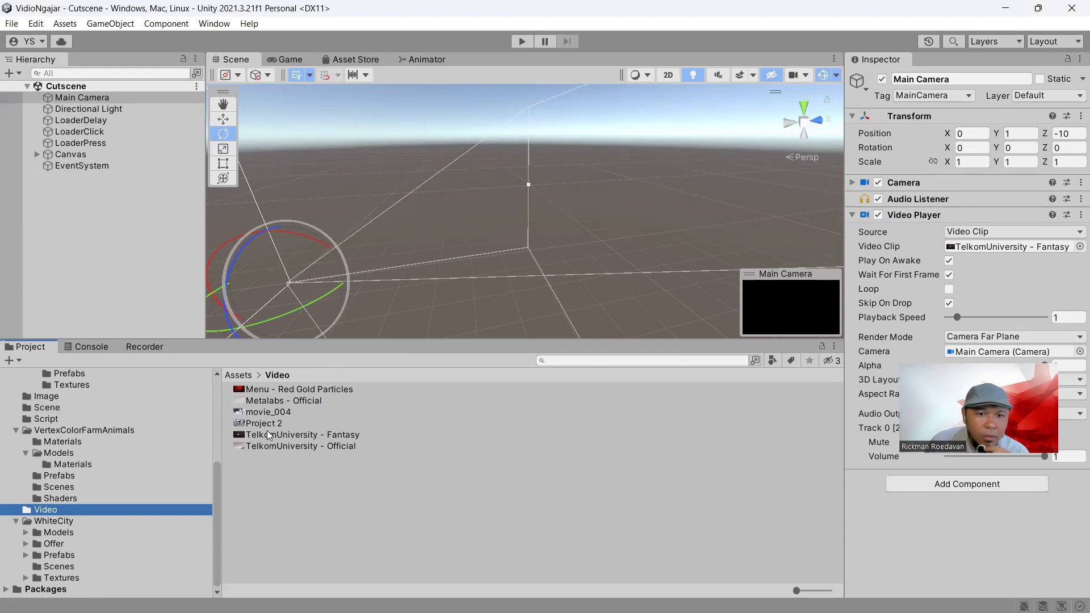
pyautogui.moveTo(263, 411); pyautogui.dragTo(983, 251)
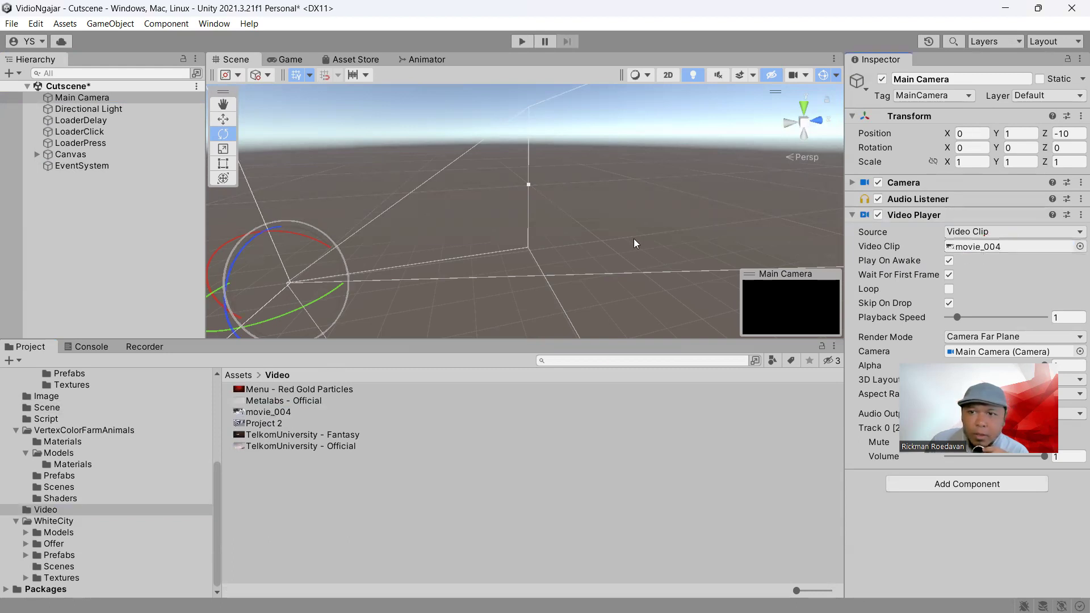
# - Play-test the cutscene video, skip ahead to the GamePlay scene, and stop play mode
pyautogui.click(515, 44)
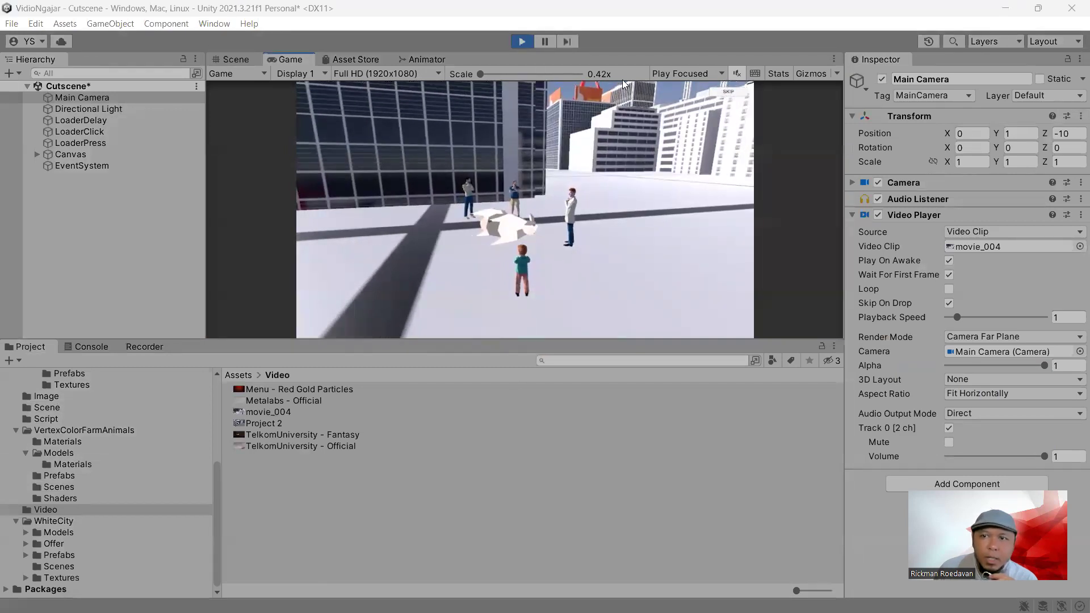
pyautogui.click(728, 91)
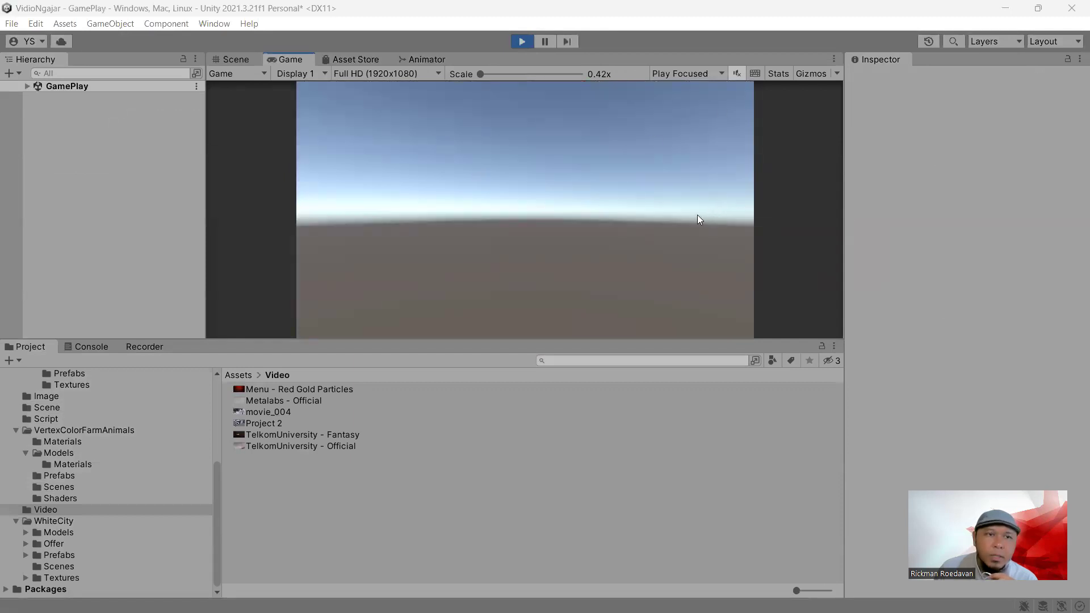
pyautogui.click(521, 42)
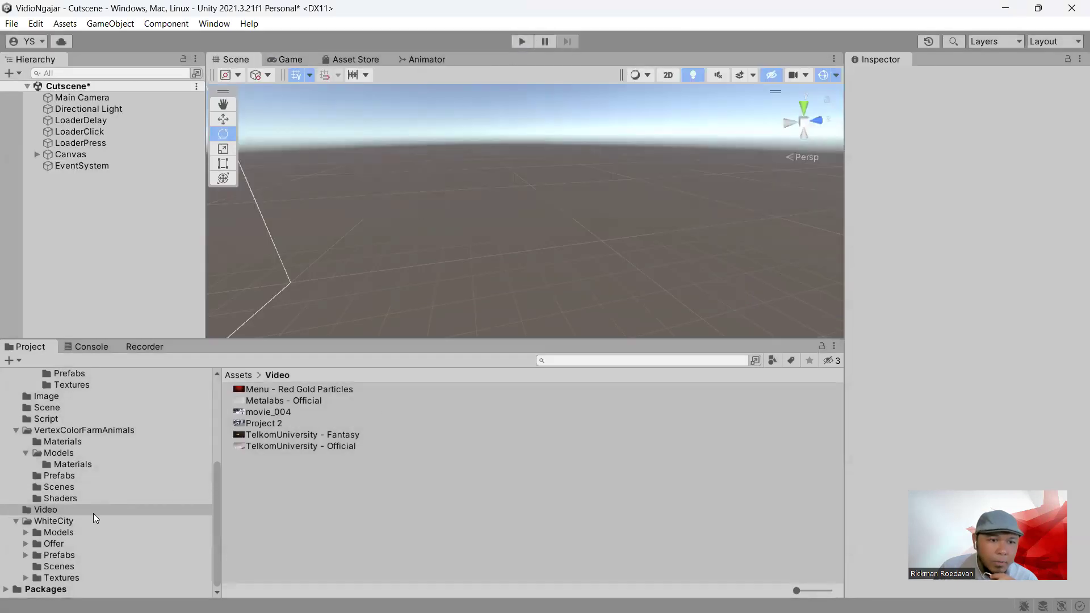
# - Collapse the VertexColorFarmAnimals and WhiteCity folders and show the contents of the Scene folder
pyautogui.scroll(4, 61, 515)
pyautogui.scroll(-3, 16, 472)
pyautogui.click(16, 472)
pyautogui.click(15, 521)
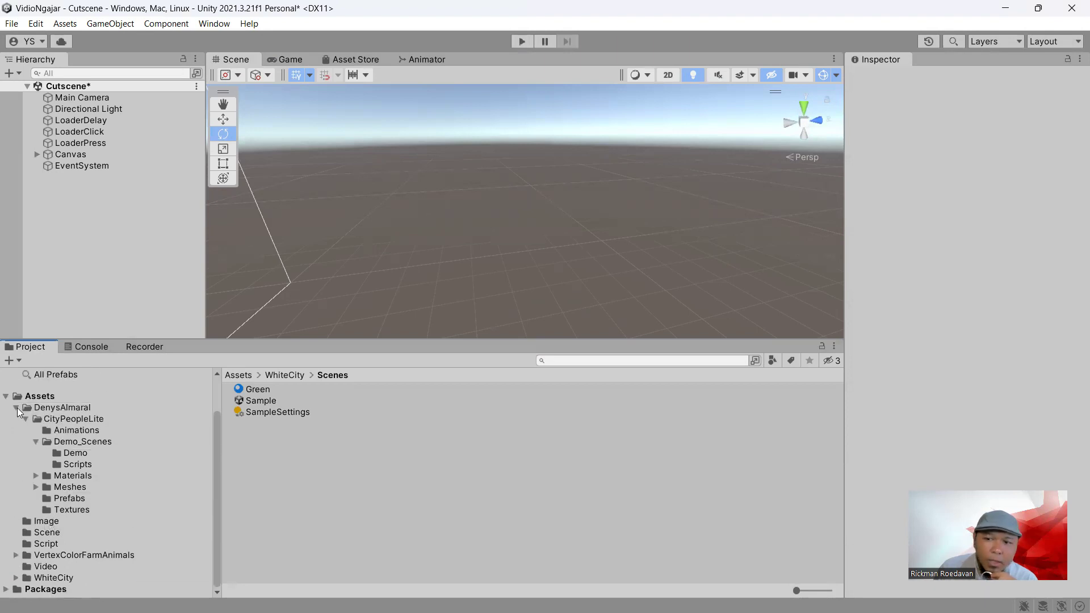
pyautogui.click(47, 533)
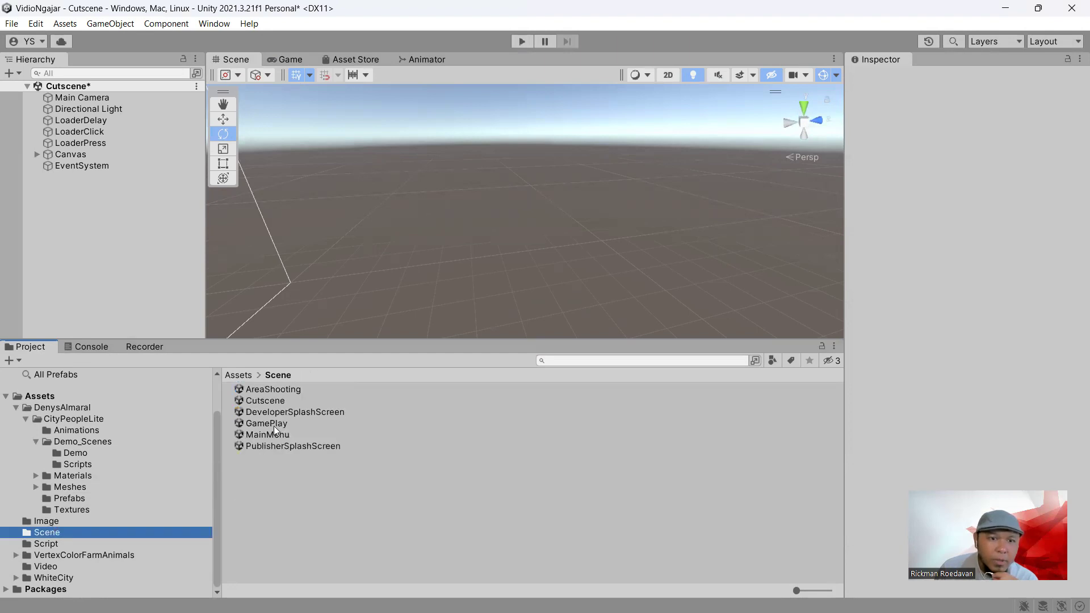
# - Save the Cutscene scene and open the PublisherSplashScreen scene
pyautogui.click(12, 24)
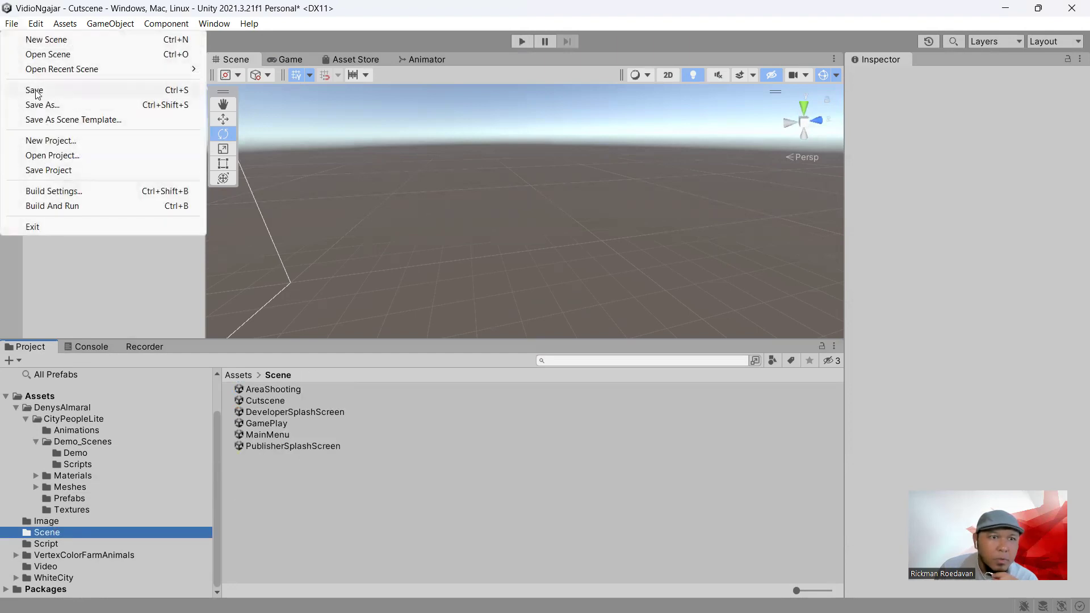
pyautogui.click(34, 90)
pyautogui.doubleClick(250, 447)
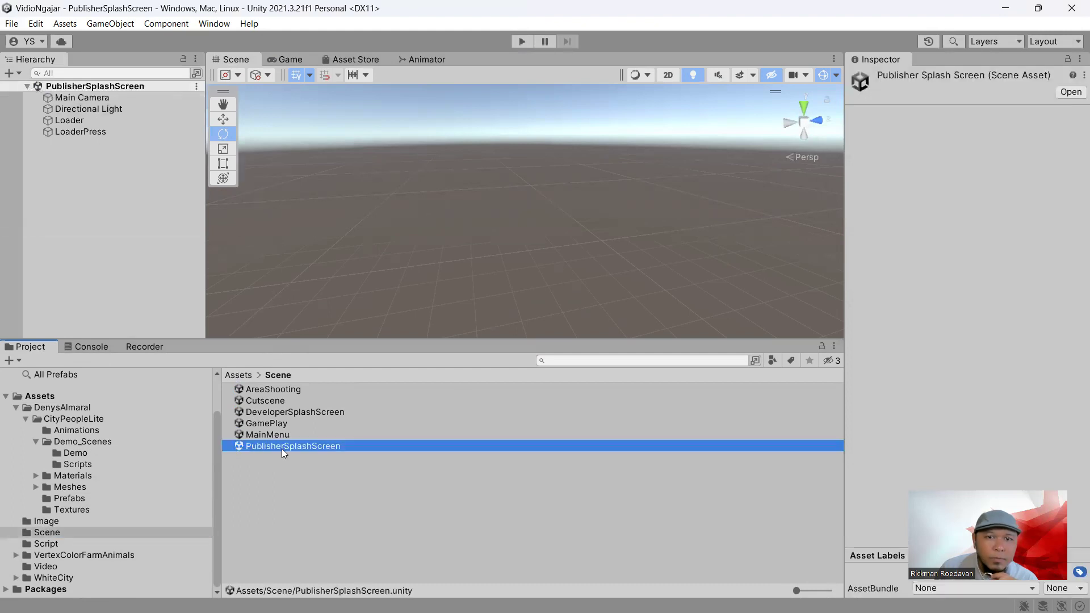
# - Run the game from the PublisherSplashScreen scene and enlarge the Game view to watch the splash screens
pyautogui.click(521, 41)
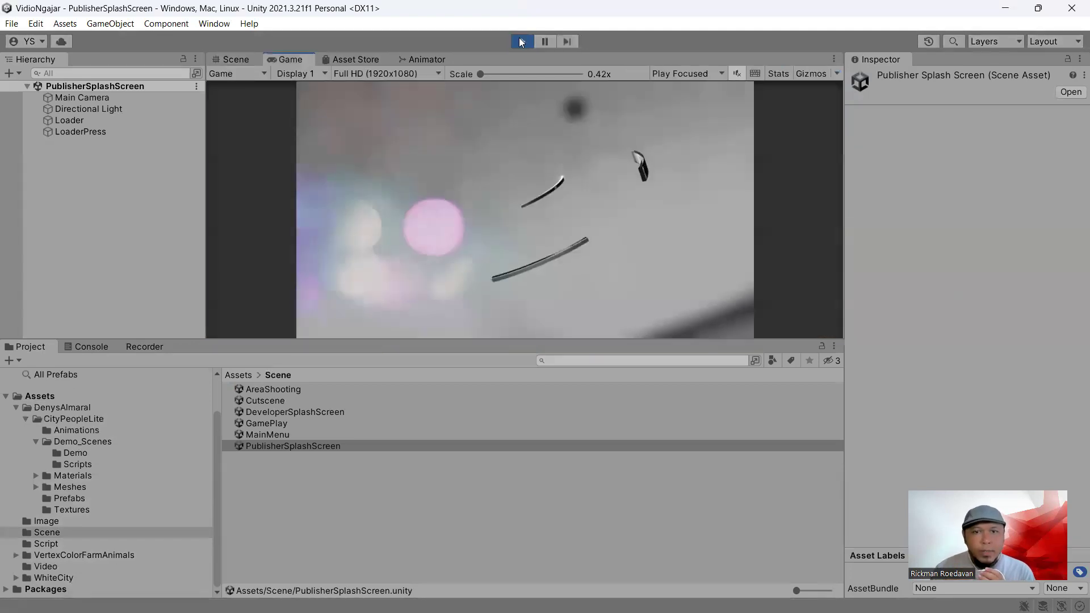
pyautogui.moveTo(504, 340); pyautogui.dragTo(508, 439)
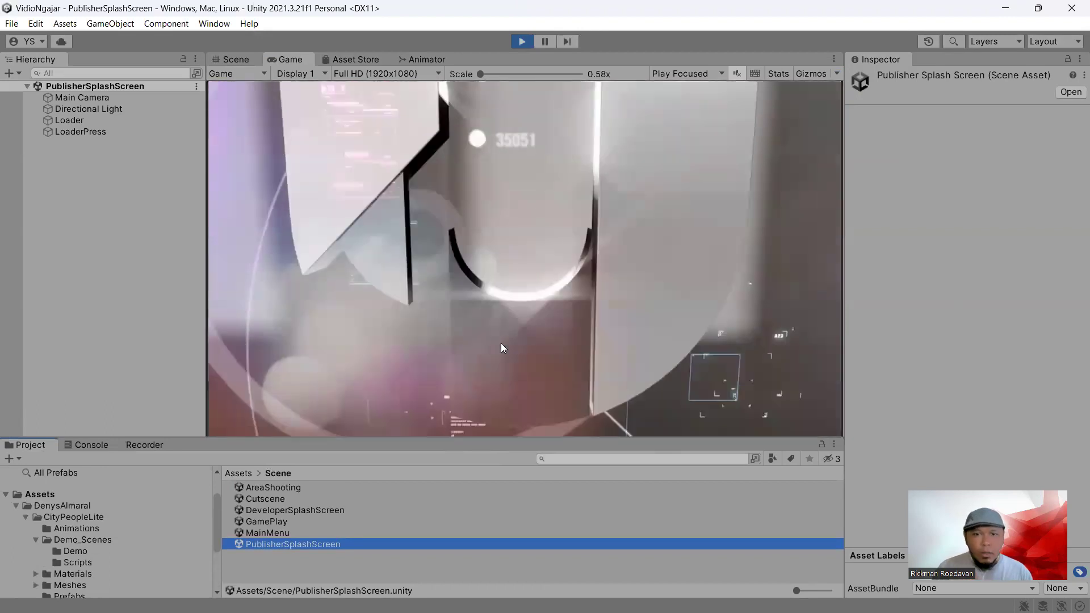
pyautogui.click(501, 343)
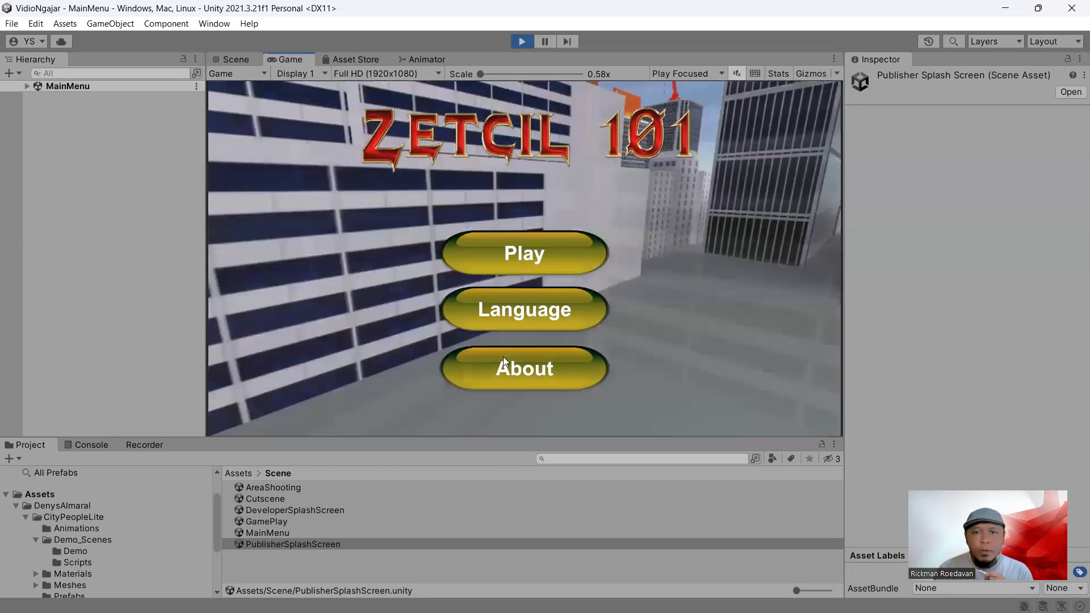
# - Try out the running main menu, start the game with Play, watch through to GamePlay, and stop play mode
pyautogui.click(503, 358)
pyautogui.click(613, 152)
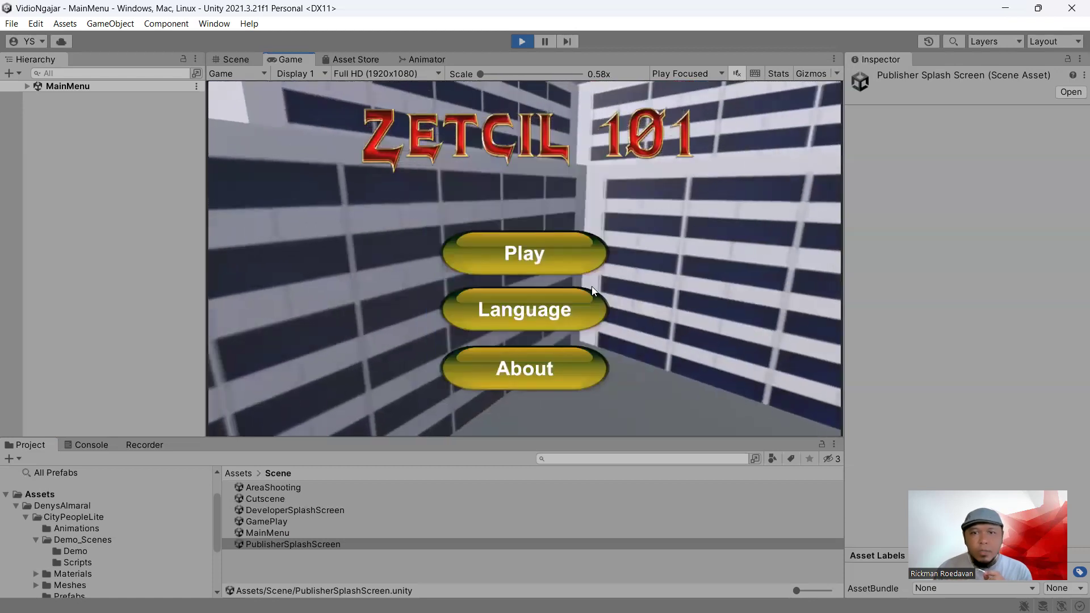
pyautogui.click(591, 299)
pyautogui.click(578, 278)
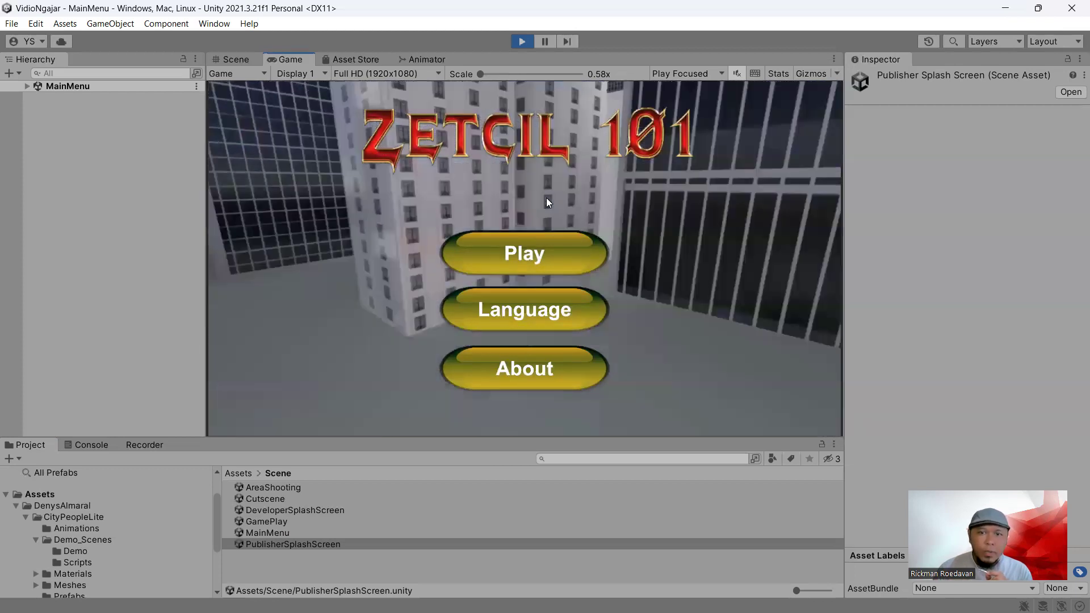
pyautogui.click(543, 250)
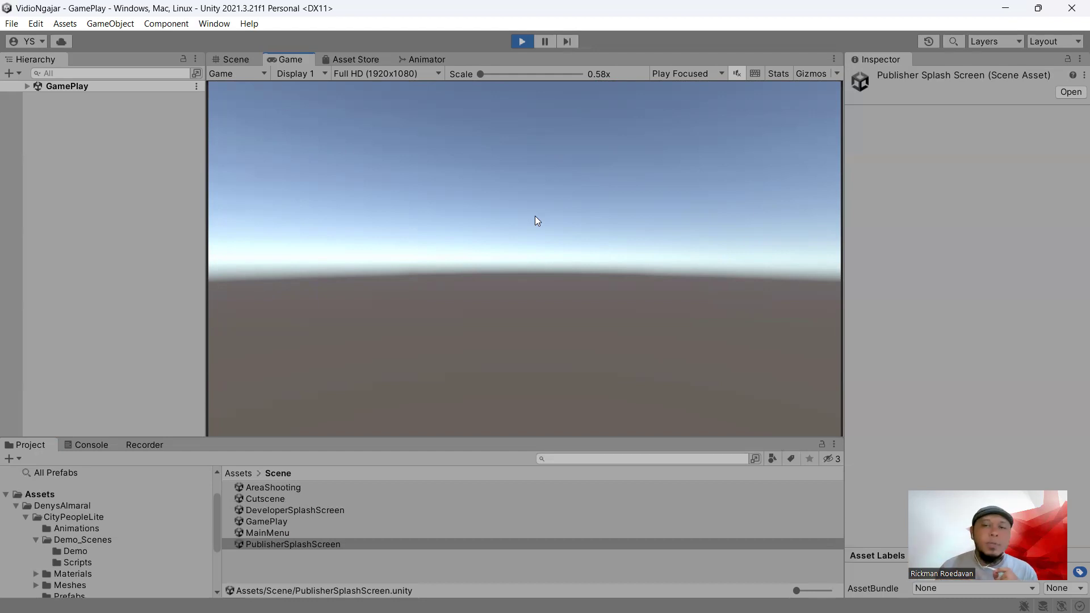
pyautogui.click(526, 44)
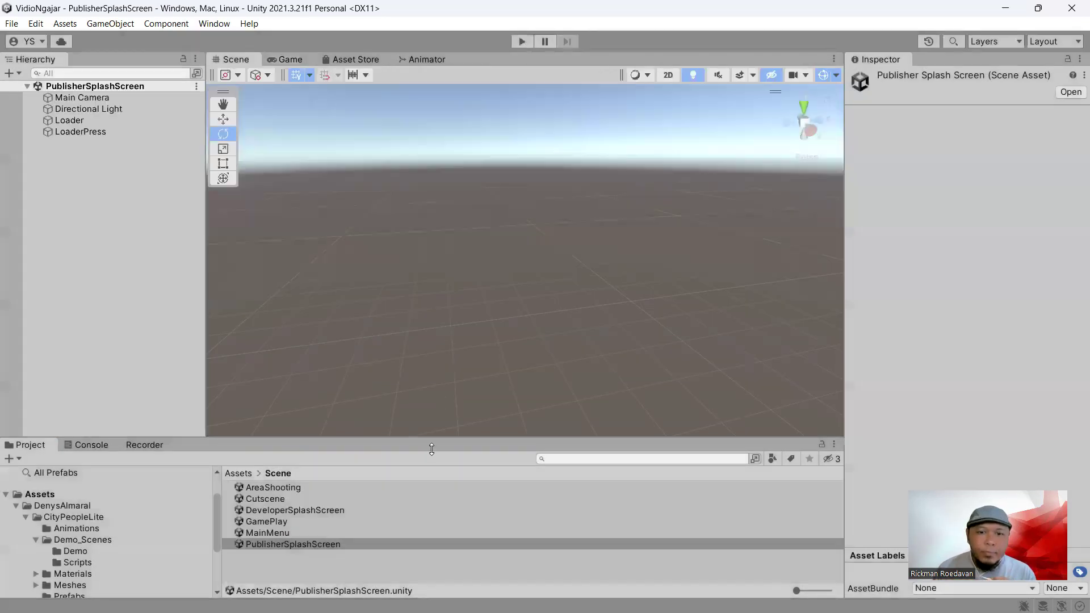